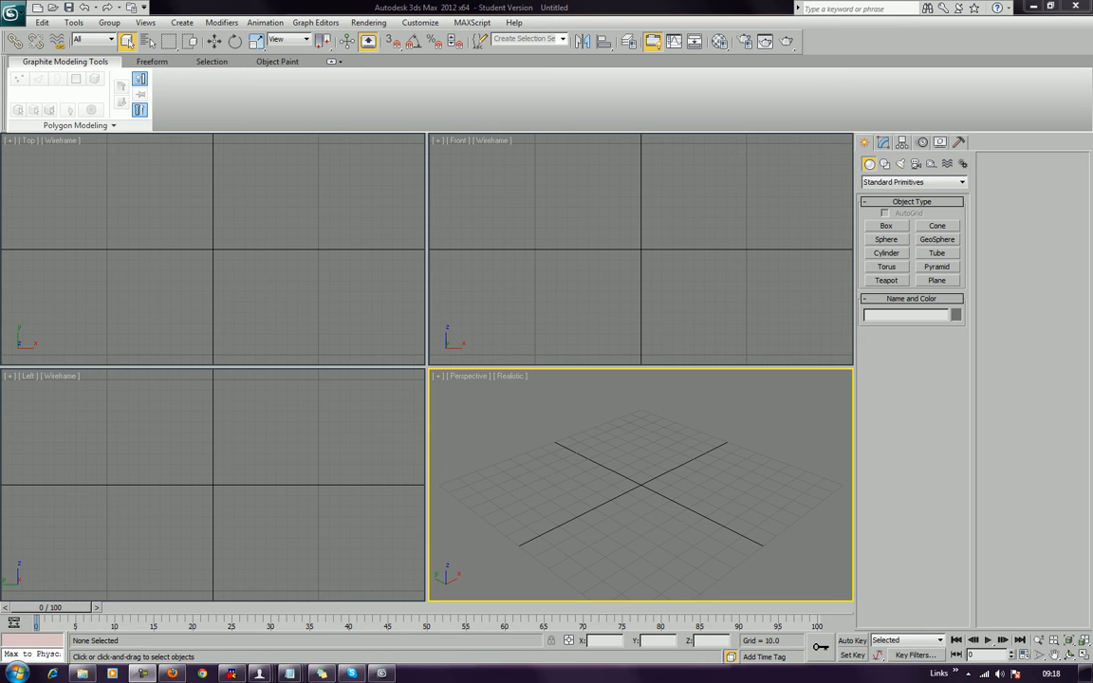
pyautogui.click(249, 241)
pyautogui.click(468, 321)
pyautogui.click(505, 456)
pyautogui.click(389, 465)
pyautogui.click(489, 465)
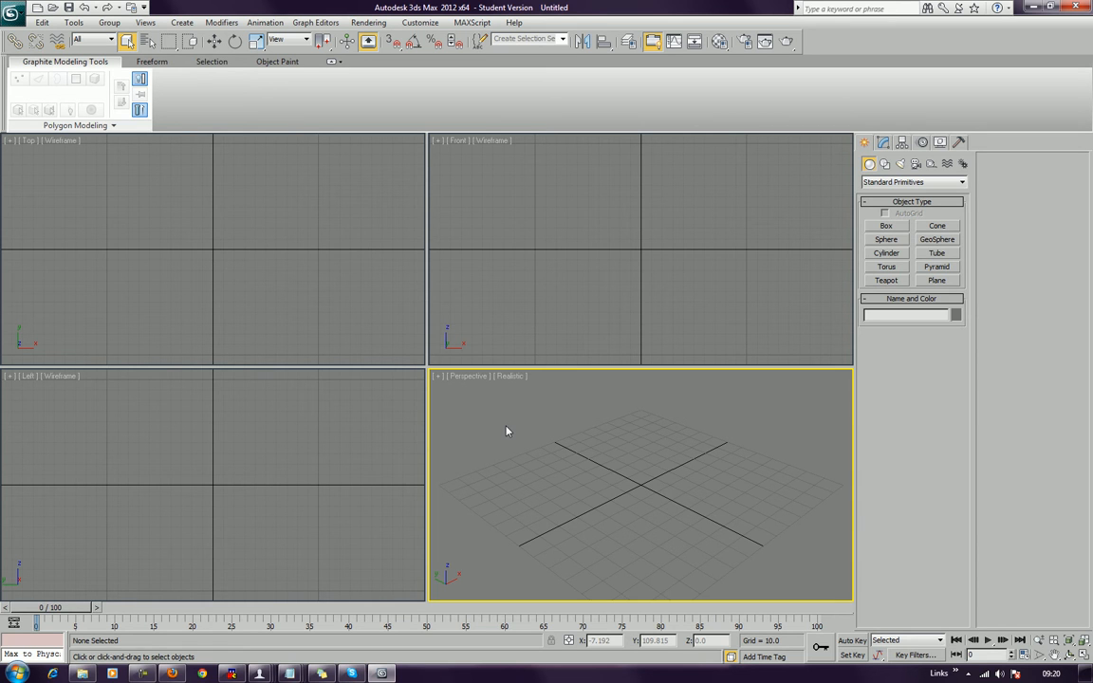
pyautogui.click(498, 334)
pyautogui.click(517, 503)
# Step: Maximize the perspective viewport and create an upright thin box about 101 long, 8.5 wide and 95.5 high
pyautogui.click(1086, 658)
pyautogui.keyDown('alt'); pyautogui.moveTo(507, 405); pyautogui.dragTo(438, 406, button='middle'); pyautogui.keyUp('alt')
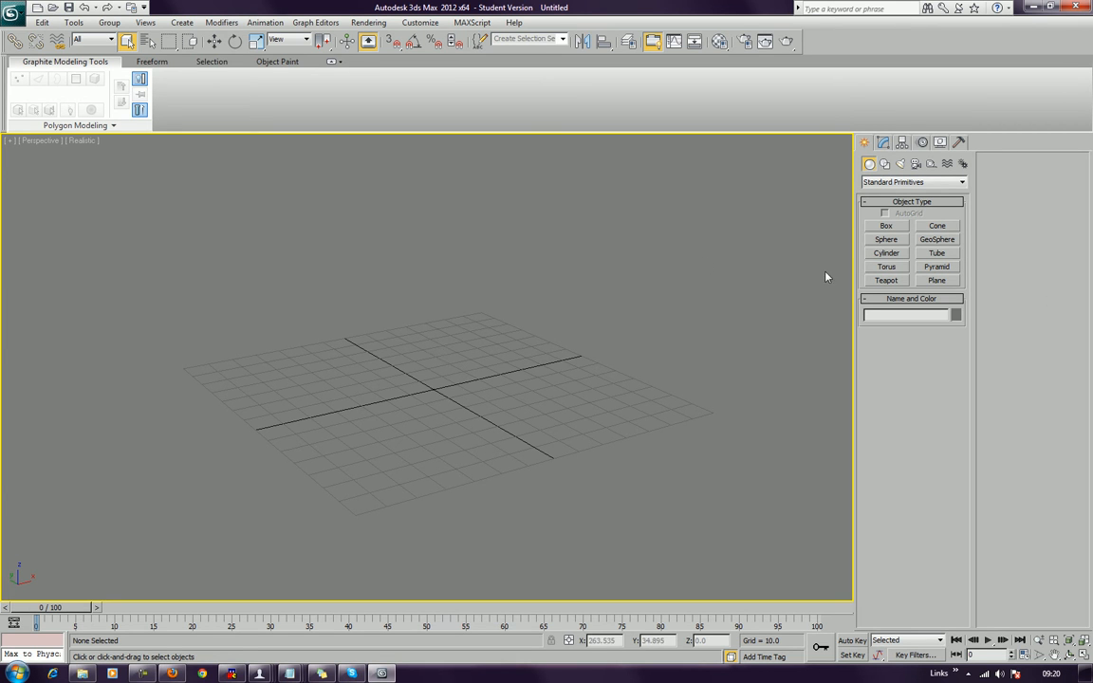
pyautogui.click(886, 226)
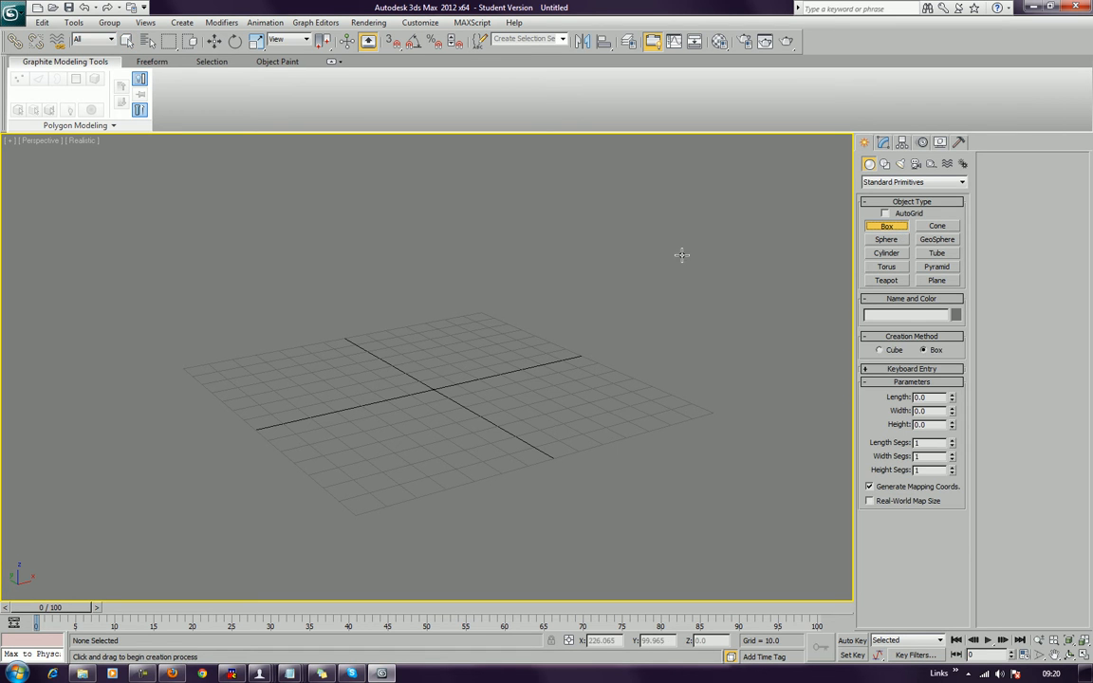
pyautogui.keyDown('alt'); pyautogui.moveTo(457, 361); pyautogui.dragTo(490, 380, button='middle'); pyautogui.keyUp('alt')
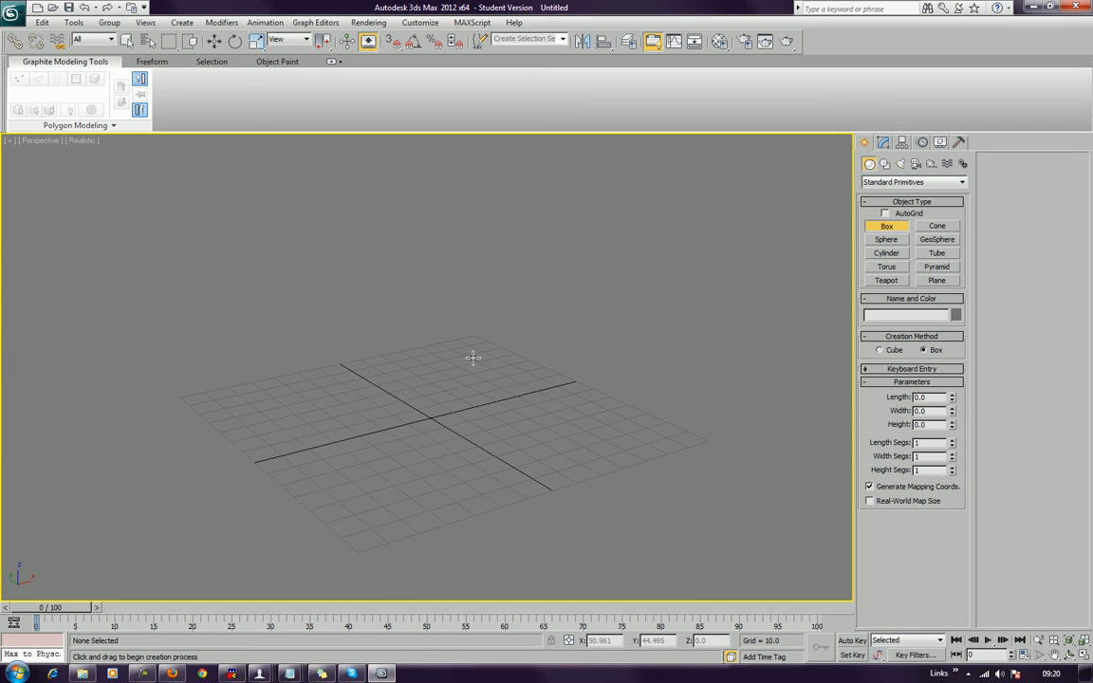
pyautogui.moveTo(497, 346); pyautogui.dragTo(649, 425)
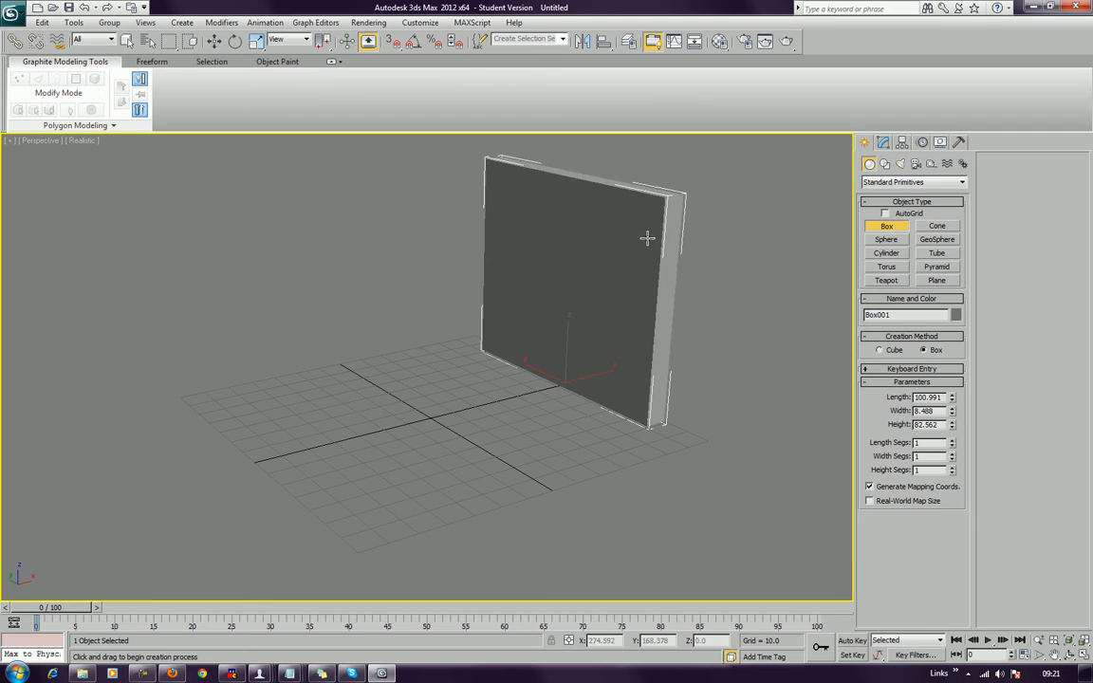
pyautogui.click(649, 209)
pyautogui.scroll(-3, 683, 346)
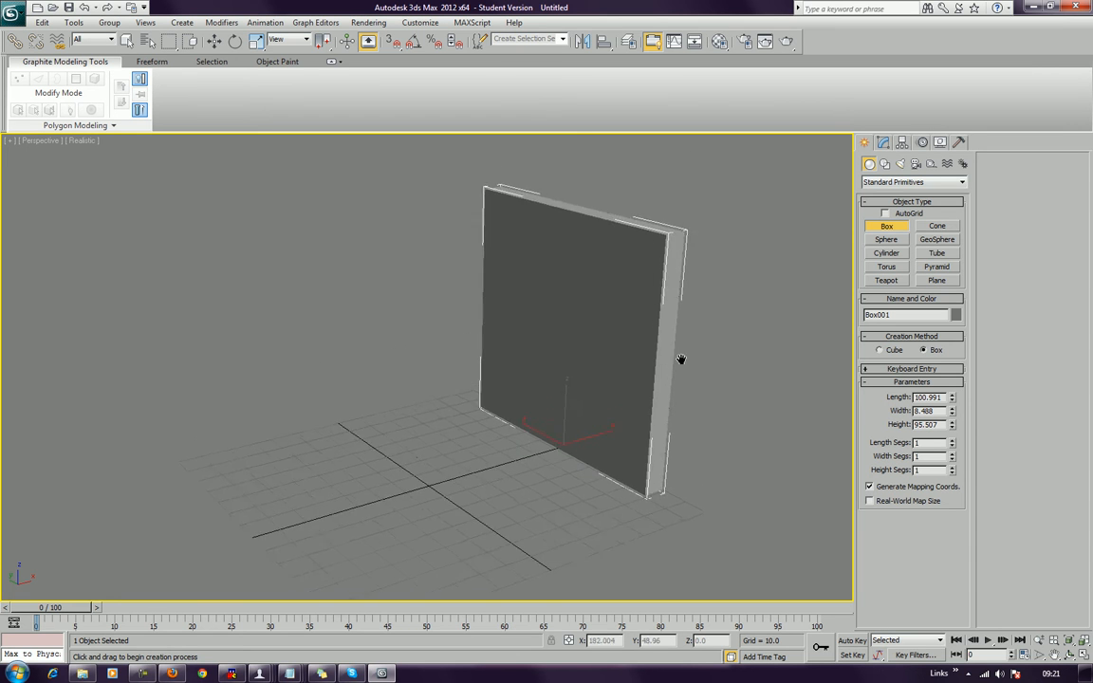
pyautogui.keyDown('alt'); pyautogui.moveTo(673, 361); pyautogui.dragTo(620, 358, button='middle'); pyautogui.keyUp('alt')
pyautogui.rightClick(588, 371)
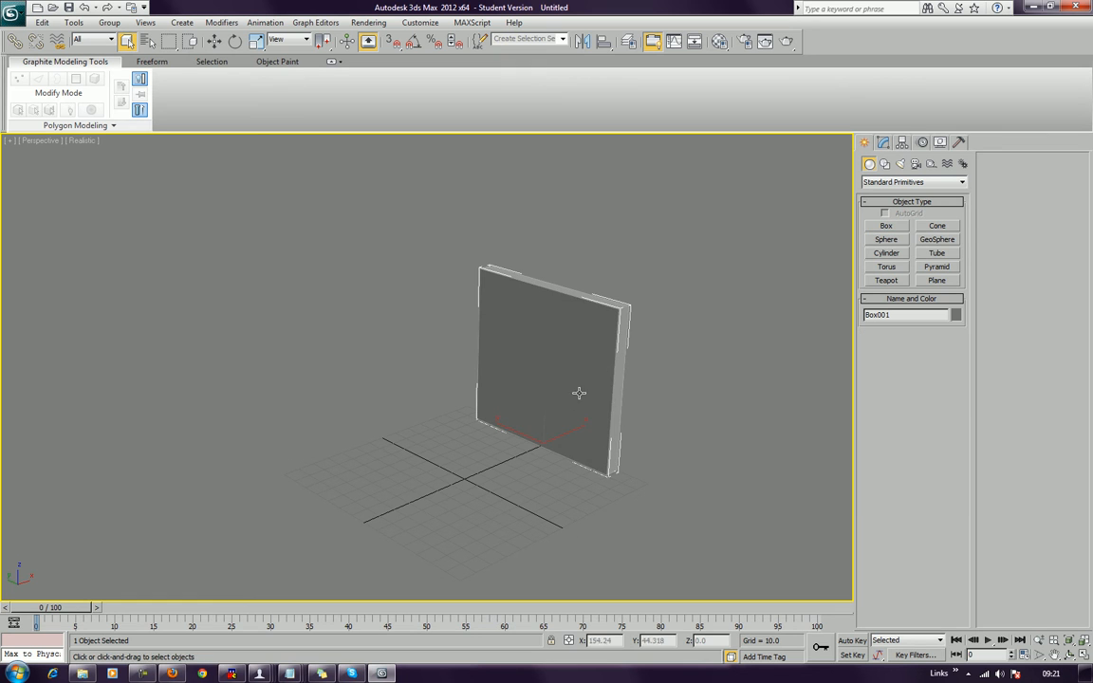
# Step: Convert the box to an Editable Poly
pyautogui.rightClick(574, 377)
pyautogui.moveTo(612, 496)
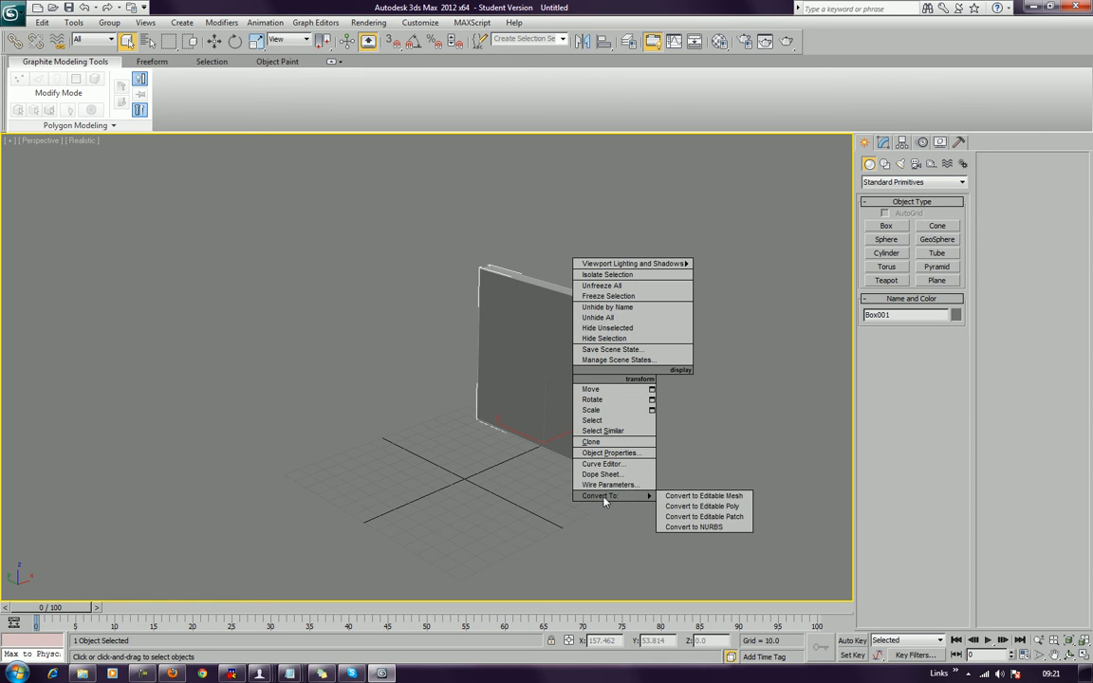
pyautogui.click(707, 505)
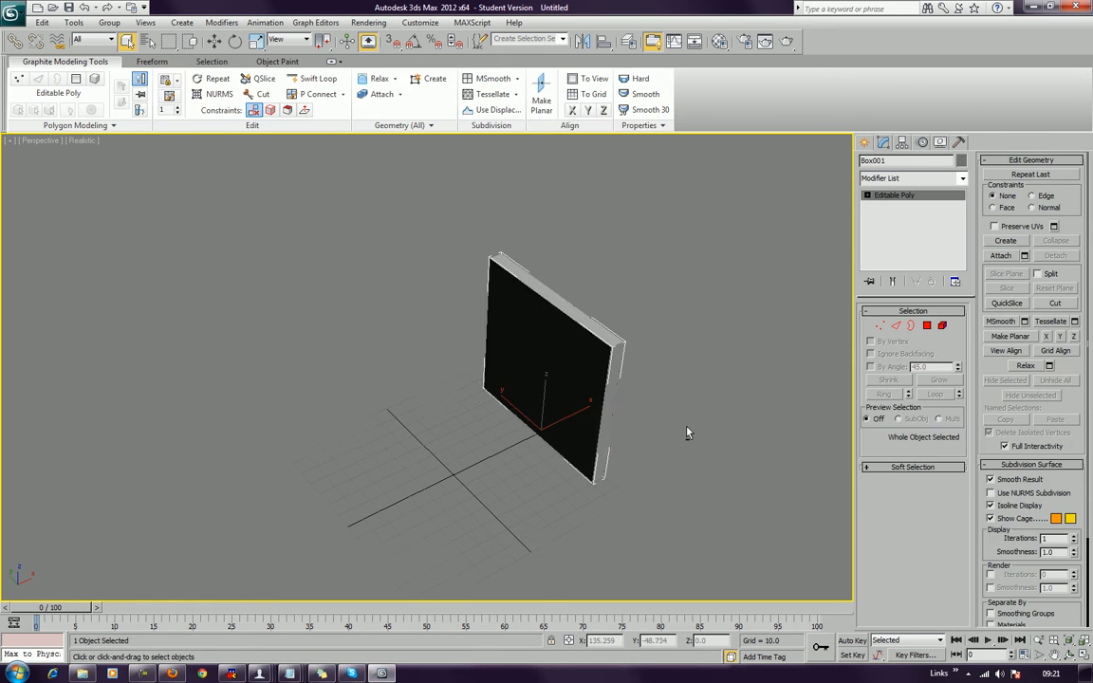
# Step: Chamfer the box's two short upper corner edges twice in succession to round its top into an arch
pyautogui.press('2')
pyautogui.click(496, 255)
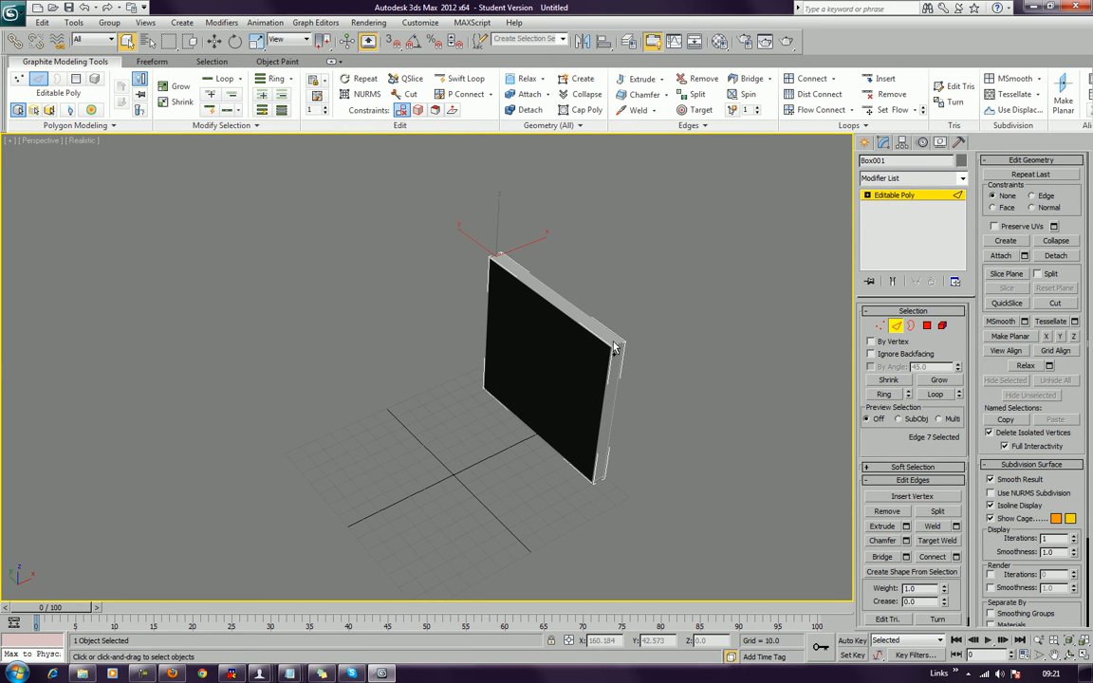
pyautogui.keyDown('ctrl'); pyautogui.click(618, 342); pyautogui.keyUp('ctrl')
pyautogui.hotkey('ctrl', 'shift', 'c')
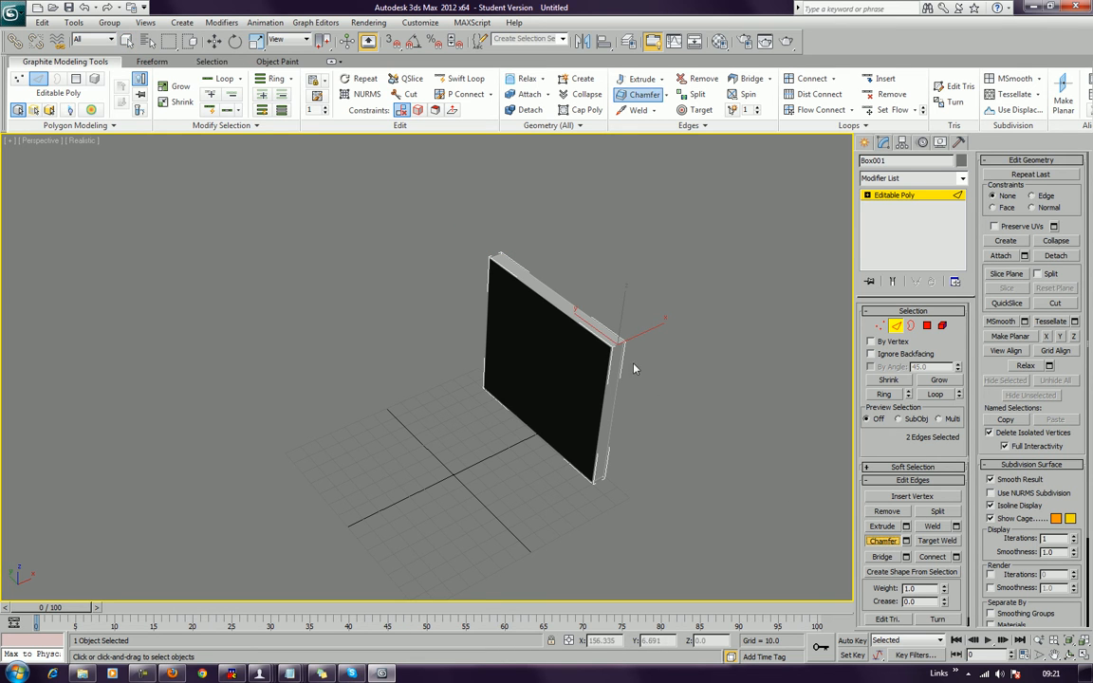
pyautogui.moveTo(619, 343); pyautogui.dragTo(615, 214)
pyautogui.moveTo(578, 319); pyautogui.dragTo(587, 258)
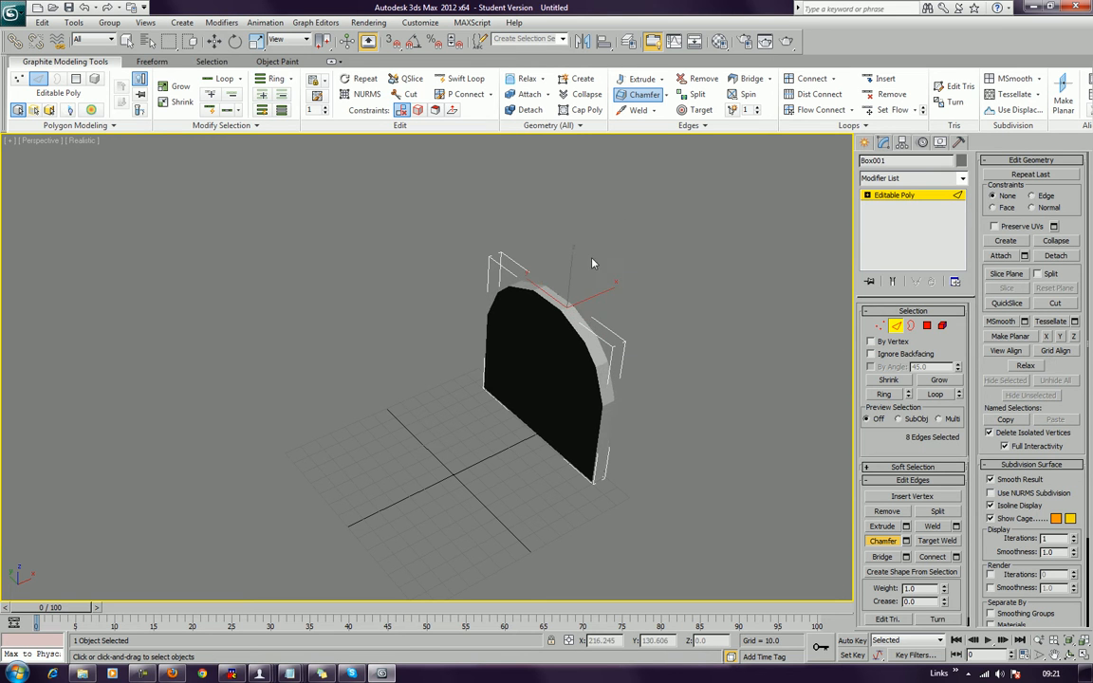
pyautogui.click(897, 326)
# Step: Clone the arched panel twice along X as copies, one at about X -119 and one at about X -167
pyautogui.moveTo(708, 415)
pyautogui.keyDown('alt'); pyautogui.mouseDown(button='middle')
pyautogui.moveTo(729, 404)
pyautogui.moveTo(707, 376)
pyautogui.moveTo(634, 410)
pyautogui.moveTo(703, 385)
pyautogui.moveTo(702, 411)
pyautogui.mouseUp(button='middle'); pyautogui.keyUp('alt')
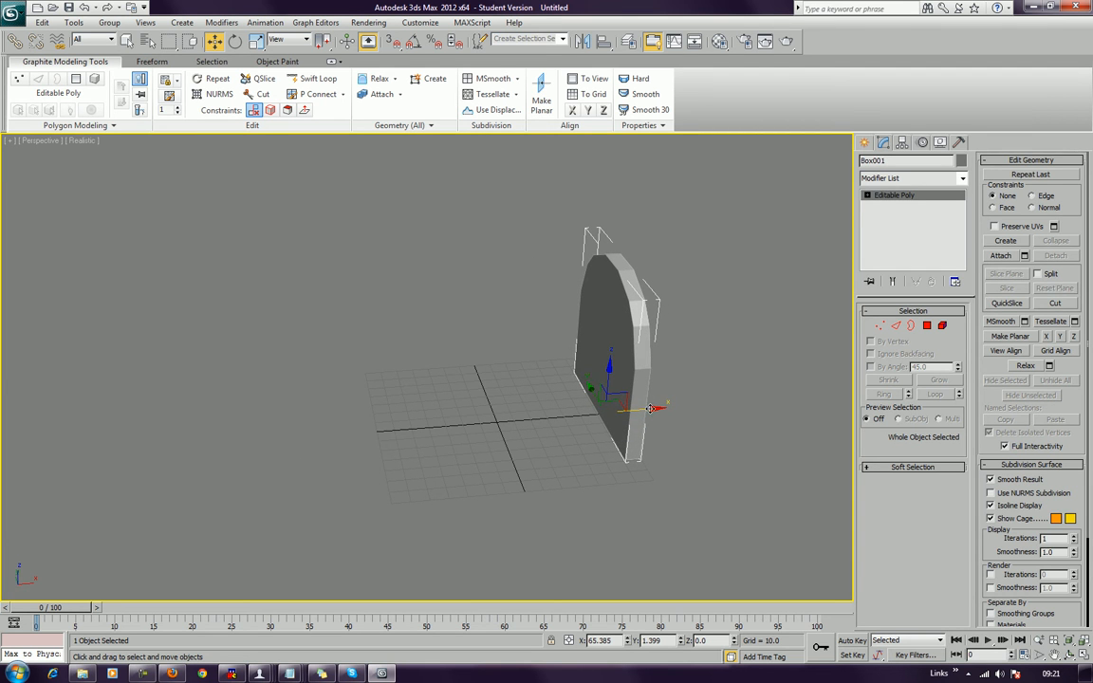
pyautogui.moveTo(670, 409)
pyautogui.keyDown('shift'); pyautogui.mouseDown()
pyautogui.moveTo(555, 403)
pyautogui.moveTo(332, 437)
pyautogui.mouseUp(); pyautogui.keyUp('shift')
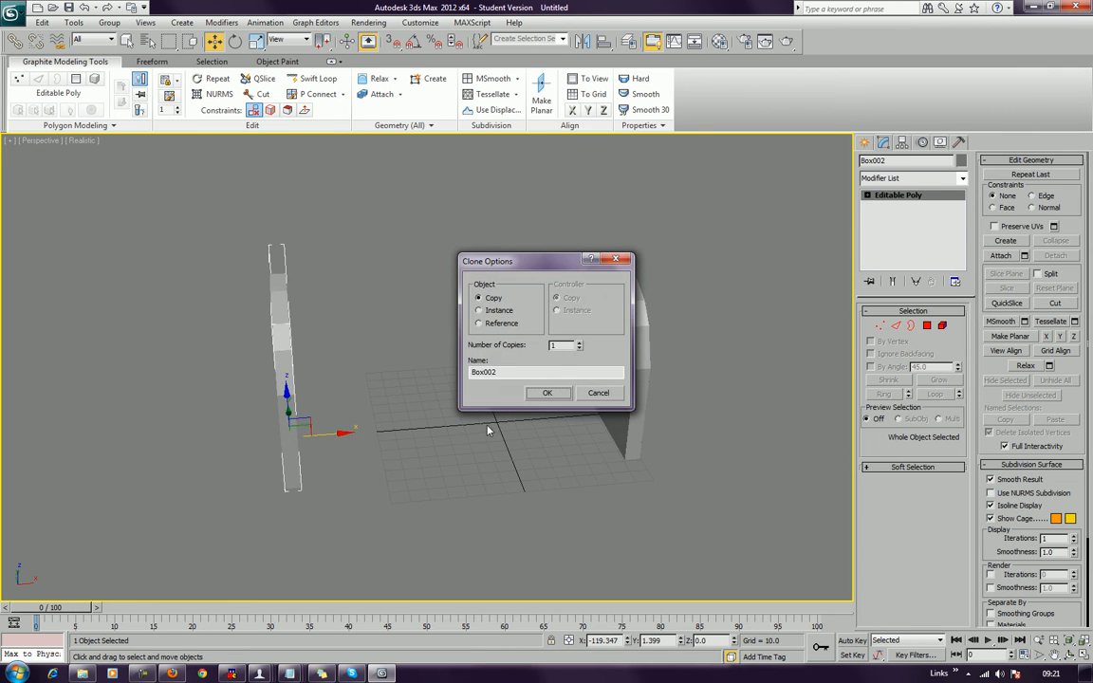
pyautogui.press('Return')
pyautogui.moveTo(441, 435)
pyautogui.keyDown('alt'); pyautogui.mouseDown(button='middle')
pyautogui.moveTo(607, 381)
pyautogui.moveTo(554, 385)
pyautogui.moveTo(483, 414)
pyautogui.moveTo(589, 414)
pyautogui.moveTo(470, 412)
pyautogui.mouseUp(button='middle'); pyautogui.keyUp('alt')
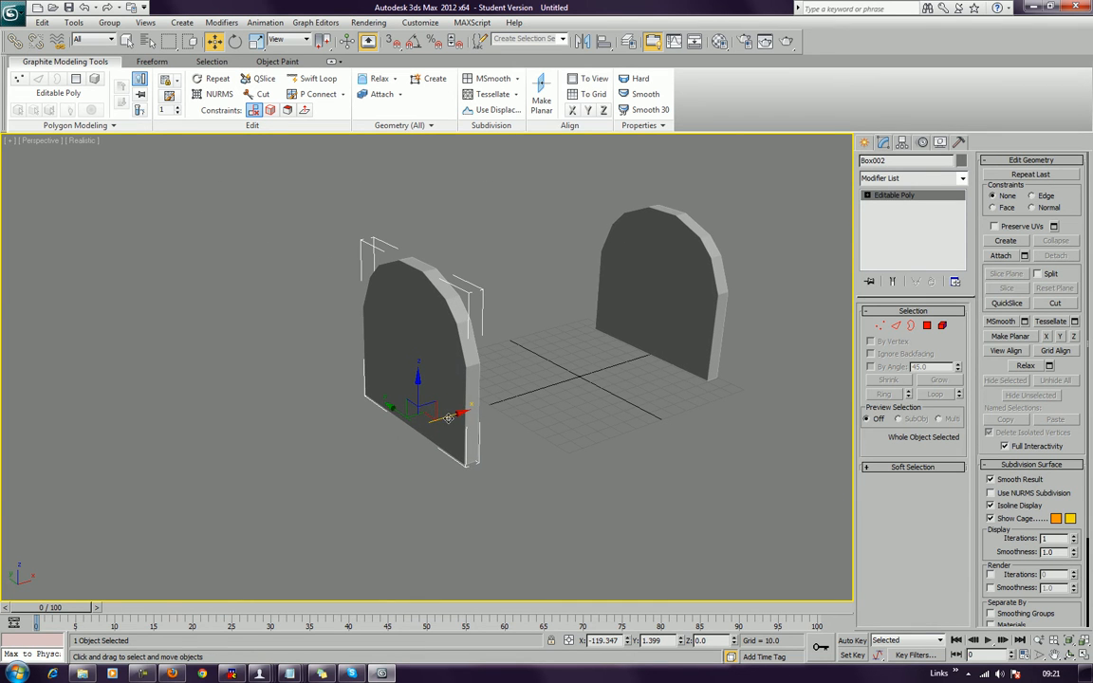
pyautogui.keyDown('shift'); pyautogui.moveTo(472, 411); pyautogui.dragTo(376, 451); pyautogui.keyUp('shift')
pyautogui.click(548, 394)
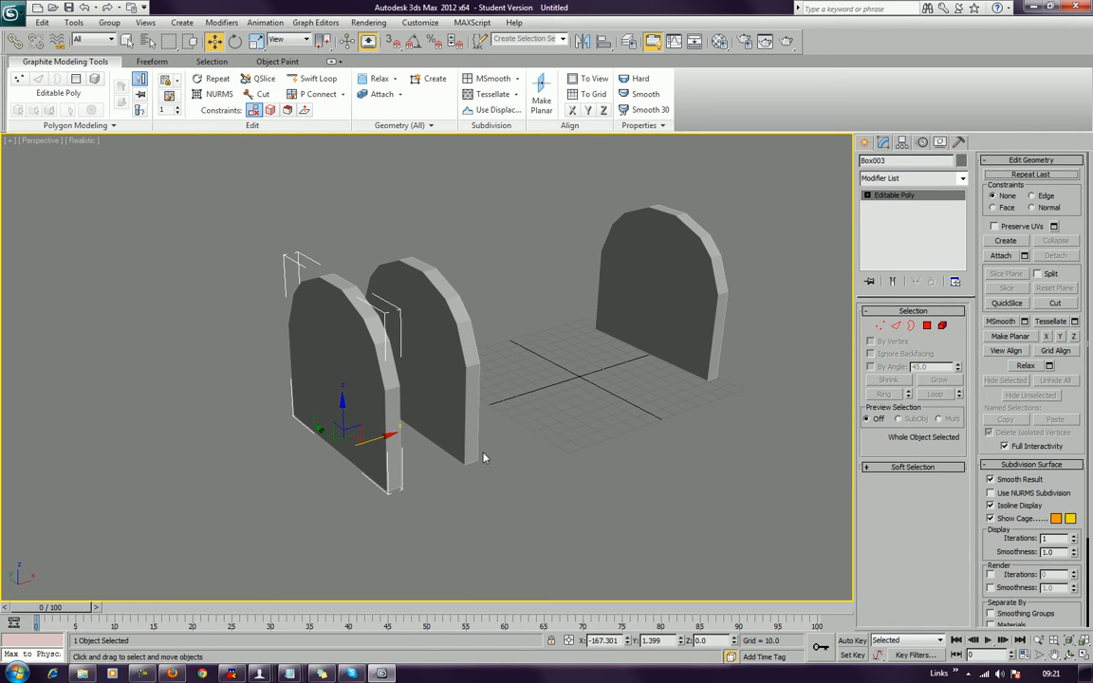
# Step: Move the original arched panel farther outward along X, away from the two copies
pyautogui.moveTo(503, 463); pyautogui.dragTo(428, 419, button='middle')
pyautogui.keyDown('alt'); pyautogui.moveTo(378, 408); pyautogui.dragTo(341, 410, button='middle'); pyautogui.keyUp('alt')
pyautogui.click(531, 343)
pyautogui.moveTo(583, 378); pyautogui.dragTo(624, 377)
pyautogui.click(383, 484)
pyautogui.keyDown('alt'); pyautogui.moveTo(383, 484); pyautogui.dragTo(427, 474, button='middle'); pyautogui.keyUp('alt')
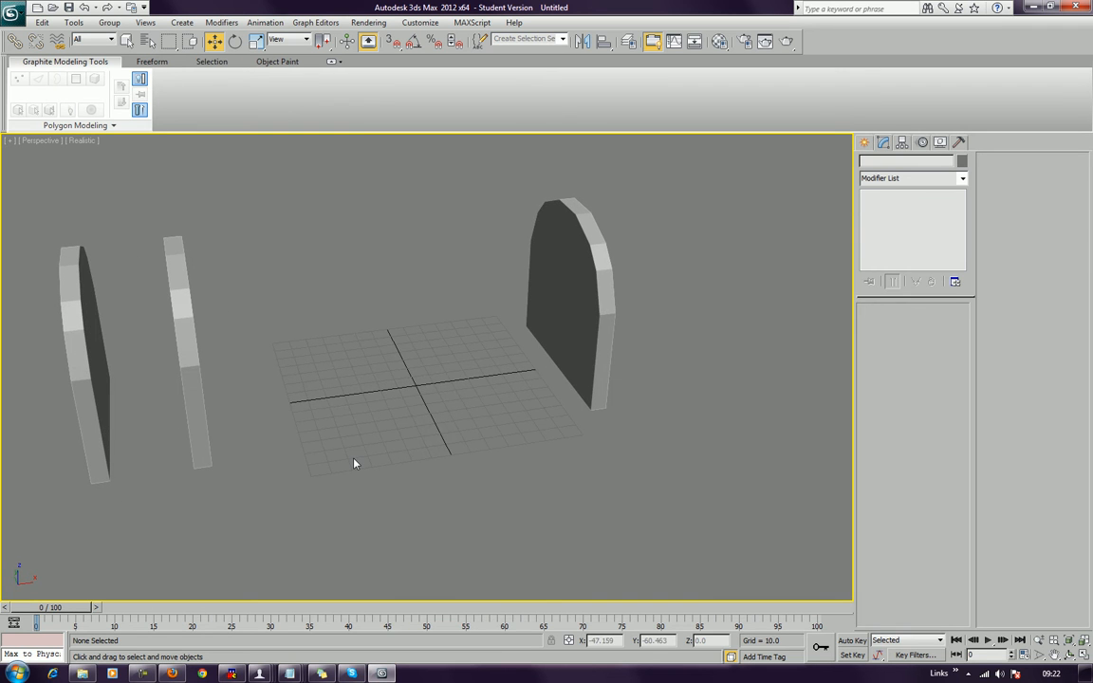
# Step: Clone the original panel along X, placing one copy just inside it at about X 78 and another beside the middle panel at about X -110
pyautogui.moveTo(354, 461)
pyautogui.keyDown('alt'); pyautogui.mouseDown(button='middle')
pyautogui.moveTo(373, 453)
pyautogui.moveTo(358, 453)
pyautogui.mouseUp(button='middle'); pyautogui.keyUp('alt')
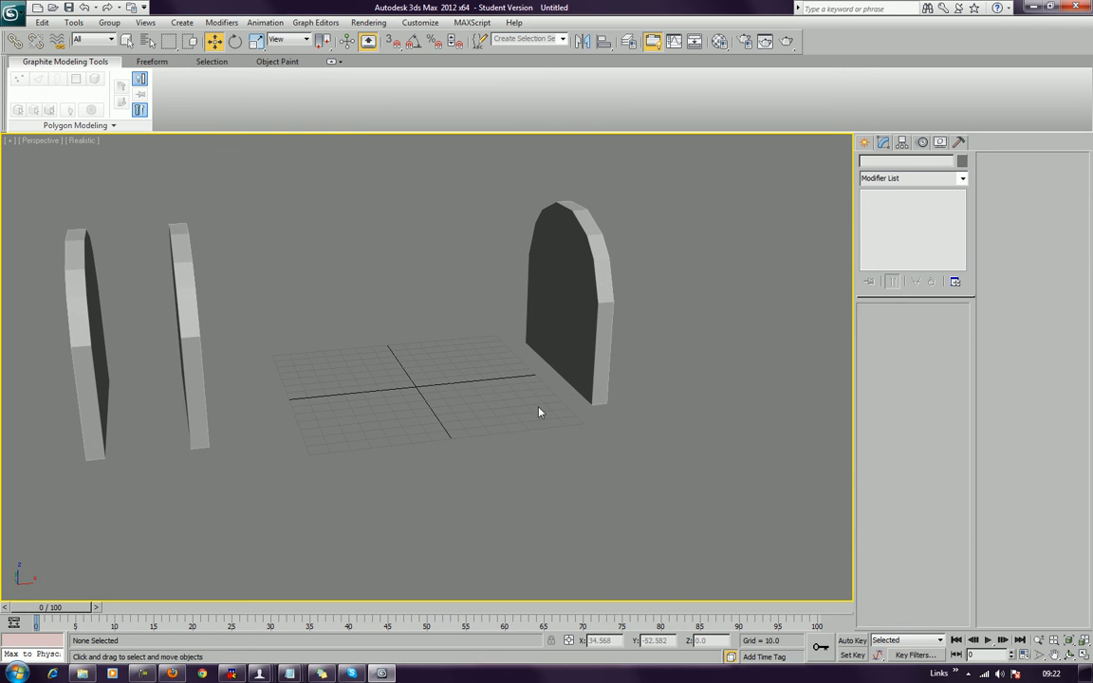
pyautogui.moveTo(540, 404)
pyautogui.mouseDown()
pyautogui.moveTo(617, 388)
pyautogui.moveTo(605, 368)
pyautogui.moveTo(589, 383)
pyautogui.moveTo(596, 395)
pyautogui.moveTo(581, 374)
pyautogui.moveTo(384, 389)
pyautogui.moveTo(302, 408)
pyautogui.moveTo(262, 469)
pyautogui.mouseUp()
pyautogui.click(597, 393)
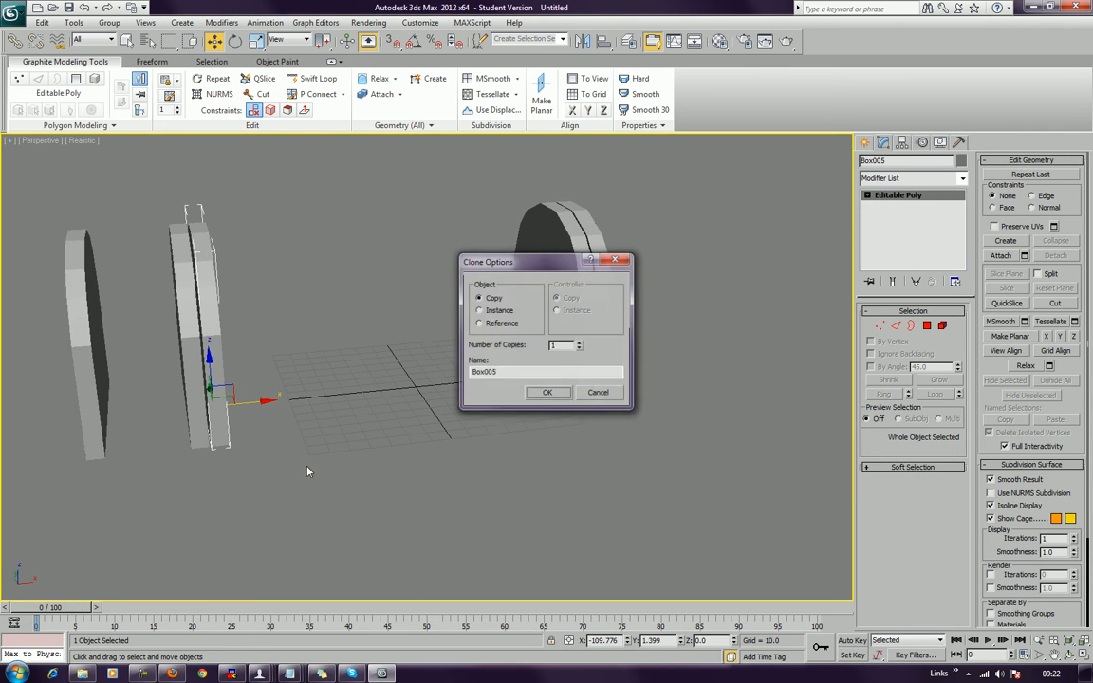
pyautogui.click(487, 393)
pyautogui.click(490, 453)
# Step: Attach the two inner arched panels to each other as a single object
pyautogui.keyDown('alt'); pyautogui.moveTo(490, 453); pyautogui.dragTo(531, 360, button='middle'); pyautogui.keyUp('alt')
pyautogui.click(604, 296)
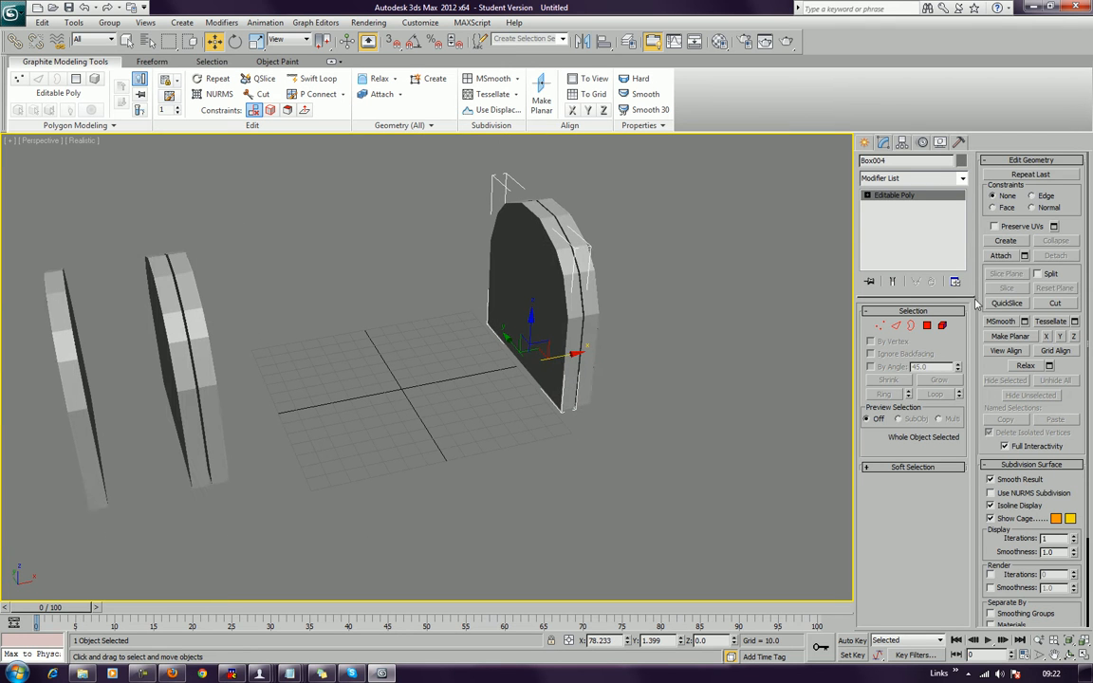
pyautogui.click(377, 93)
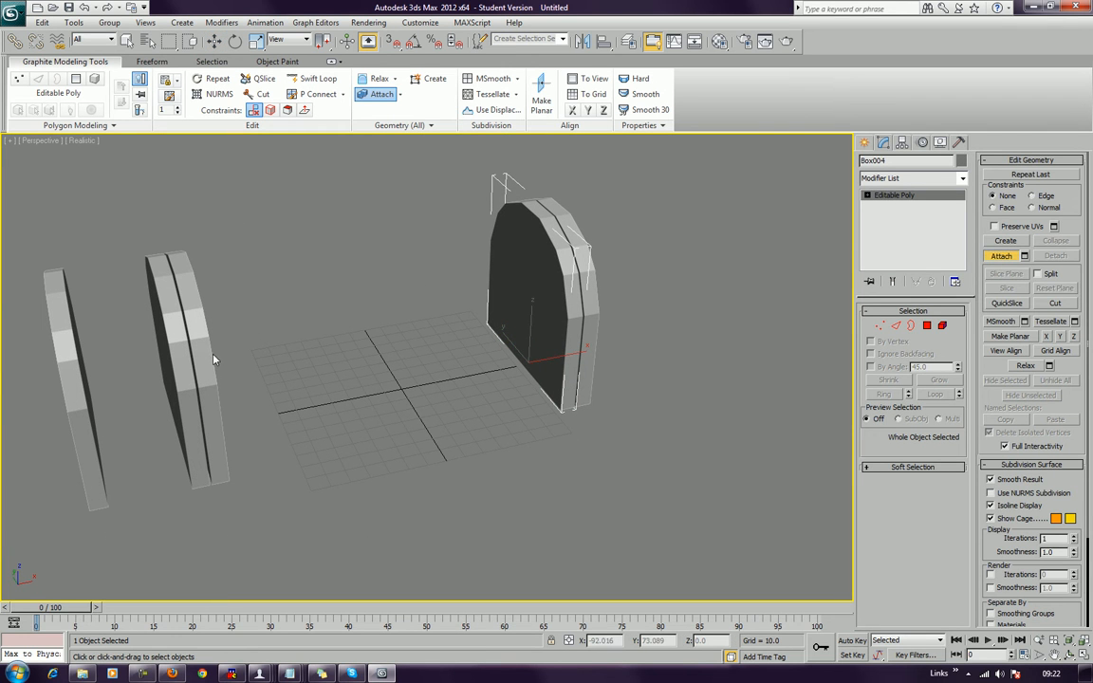
pyautogui.click(194, 323)
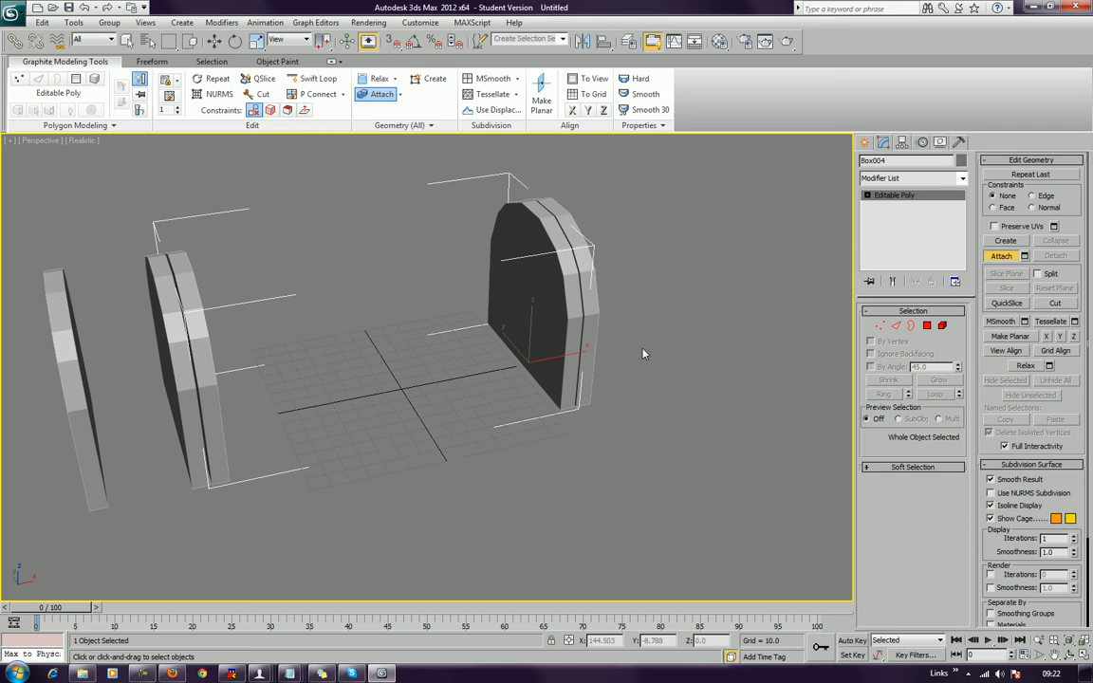
# Step: Bridge the two facing polygons of the attached inner panels into one long arched body, and turn on edged faces
pyautogui.click(927, 326)
pyautogui.click(537, 322)
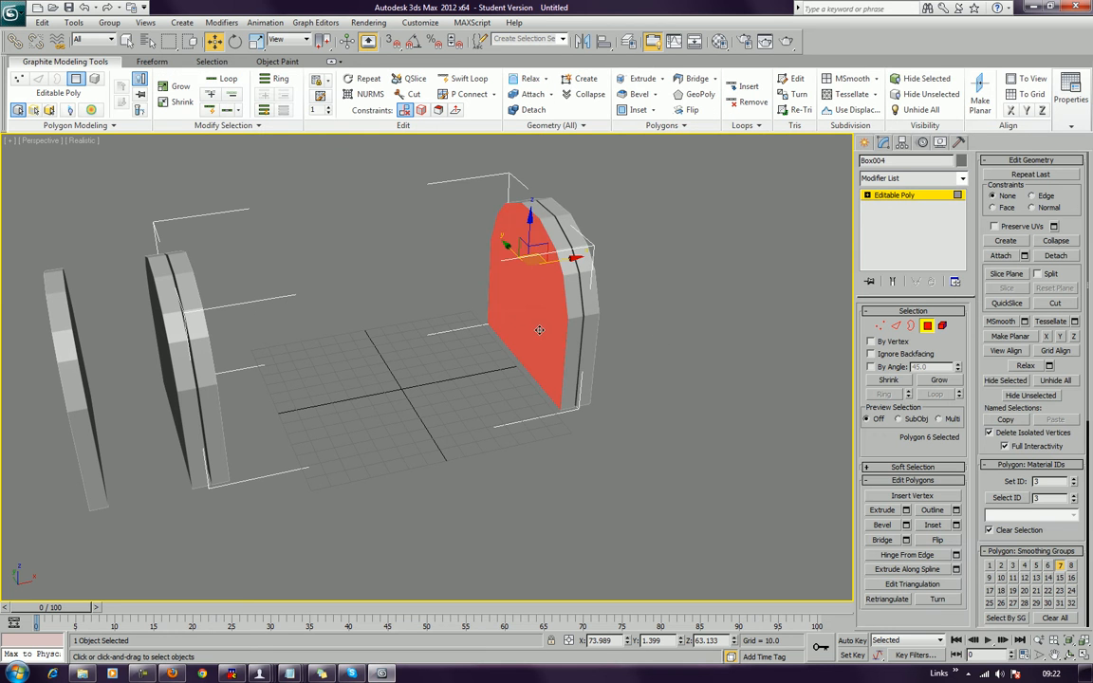
pyautogui.keyDown('alt'); pyautogui.moveTo(537, 322); pyautogui.dragTo(285, 303, button='middle'); pyautogui.keyUp('alt')
pyautogui.keyDown('ctrl'); pyautogui.click(203, 279); pyautogui.keyUp('ctrl')
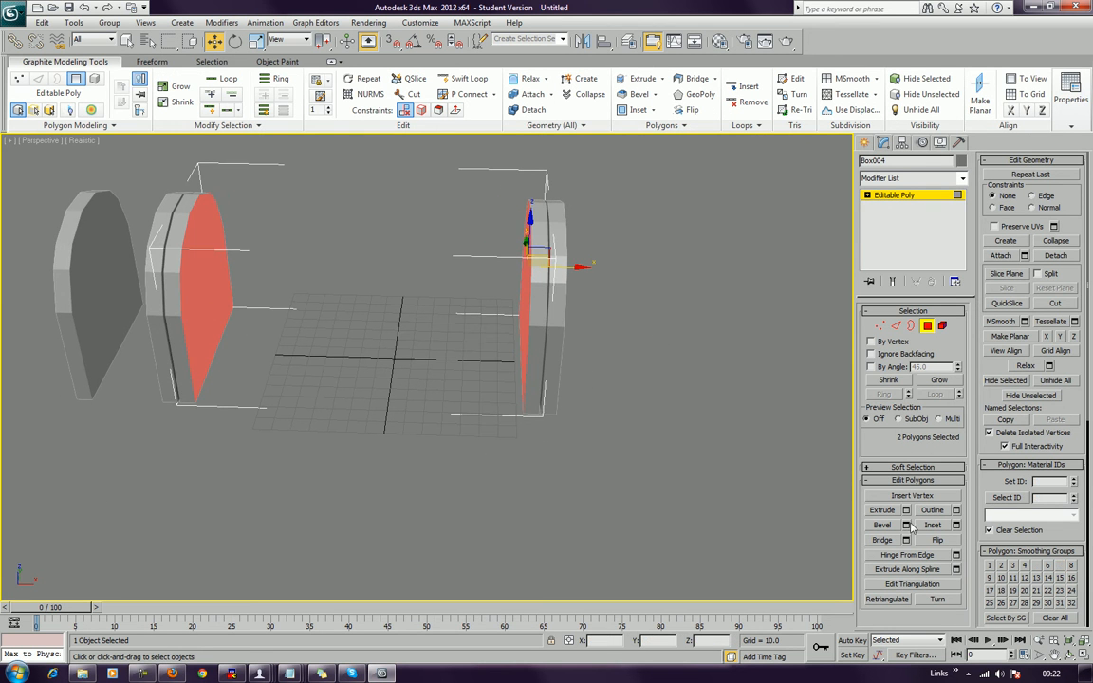
pyautogui.click(881, 539)
pyautogui.press('F4')
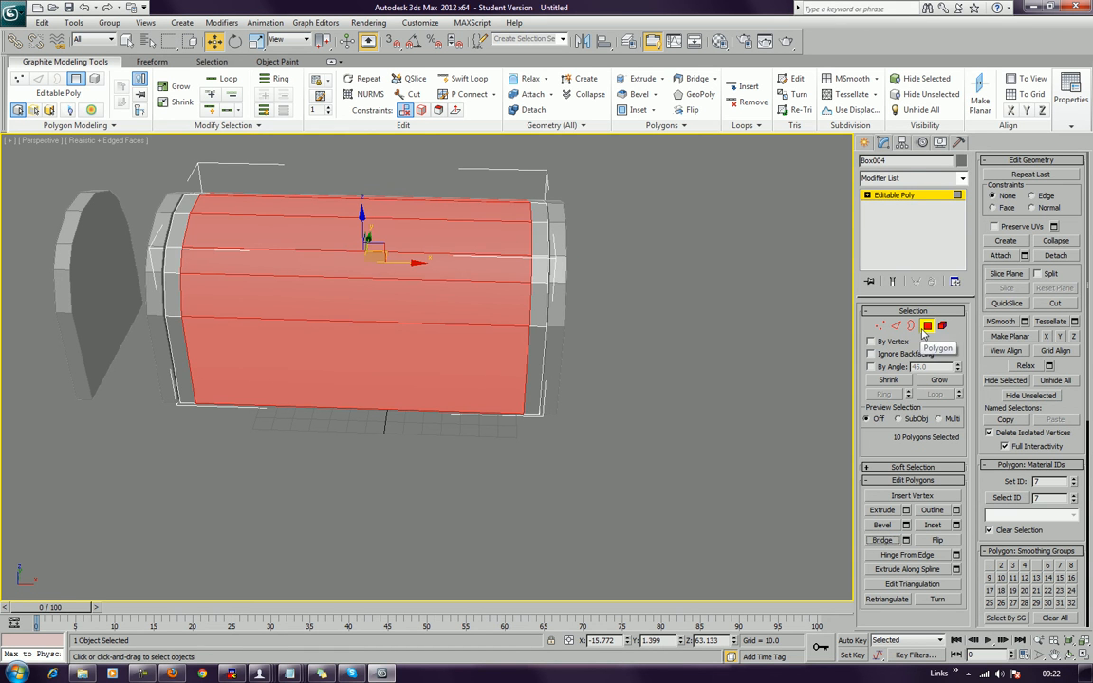
pyautogui.click(942, 325)
pyautogui.click(717, 398)
pyautogui.keyDown('alt'); pyautogui.moveTo(445, 478); pyautogui.dragTo(680, 405, button='middle'); pyautogui.keyUp('alt')
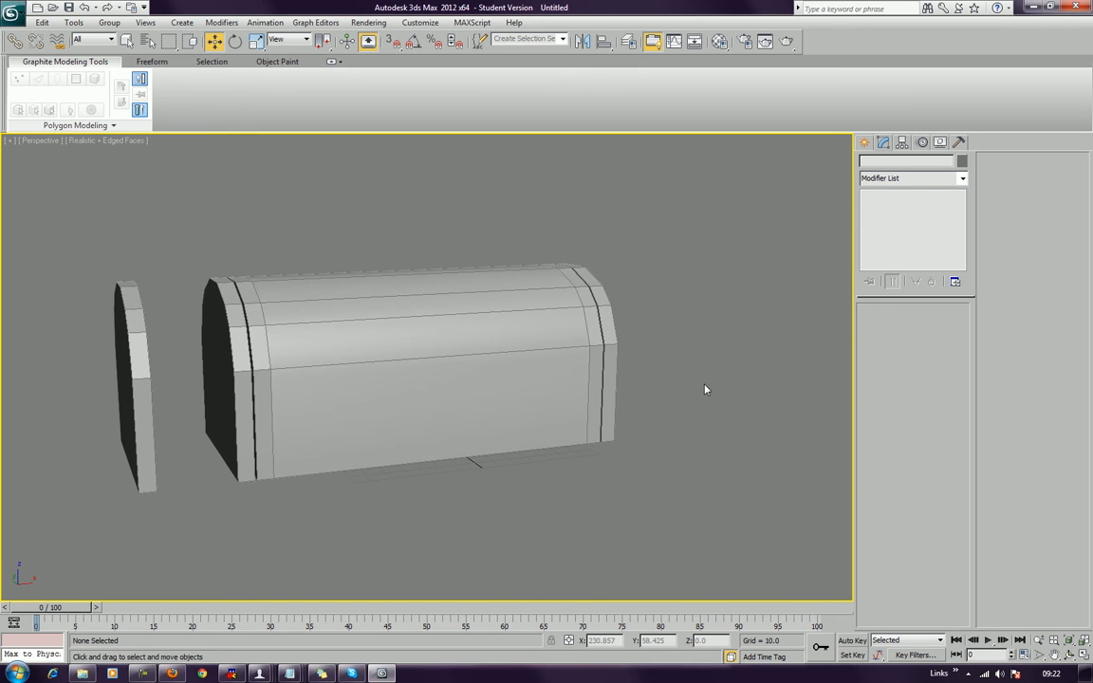
# Step: Try moving the bridged body about 57 units upward and about 82 units sideways along Y, undoing each move
pyautogui.click(495, 395)
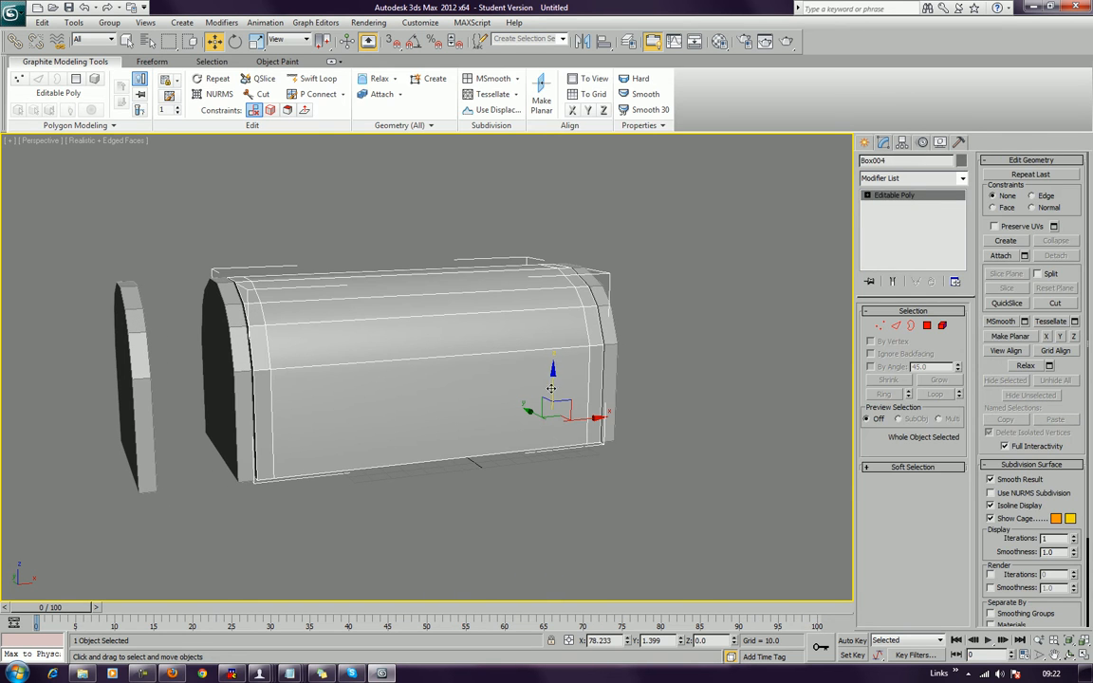
pyautogui.moveTo(553, 383); pyautogui.dragTo(546, 298)
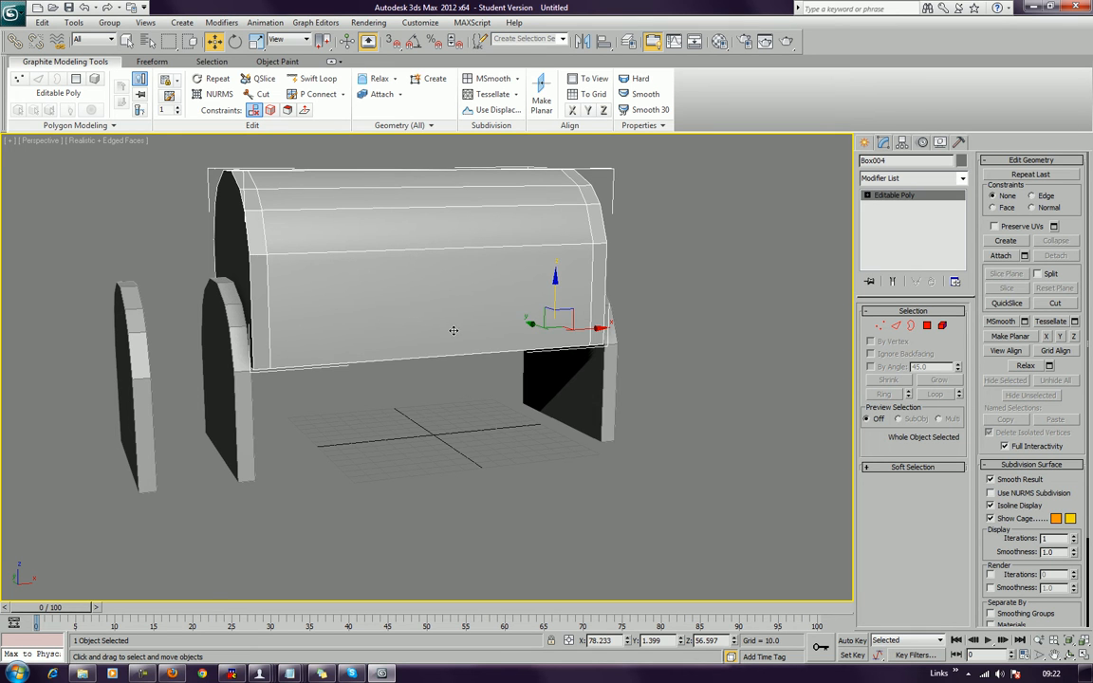
pyautogui.hotkey('ctrl', 'z')
pyautogui.moveTo(527, 411); pyautogui.dragTo(599, 488)
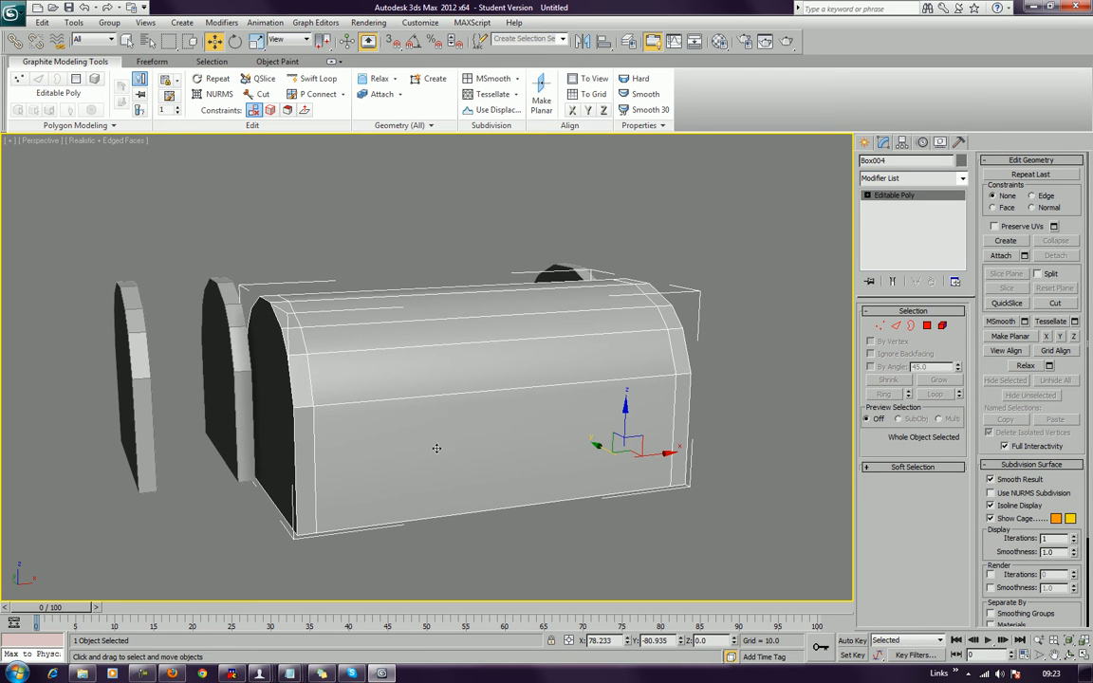
pyautogui.hotkey('ctrl', 'x')
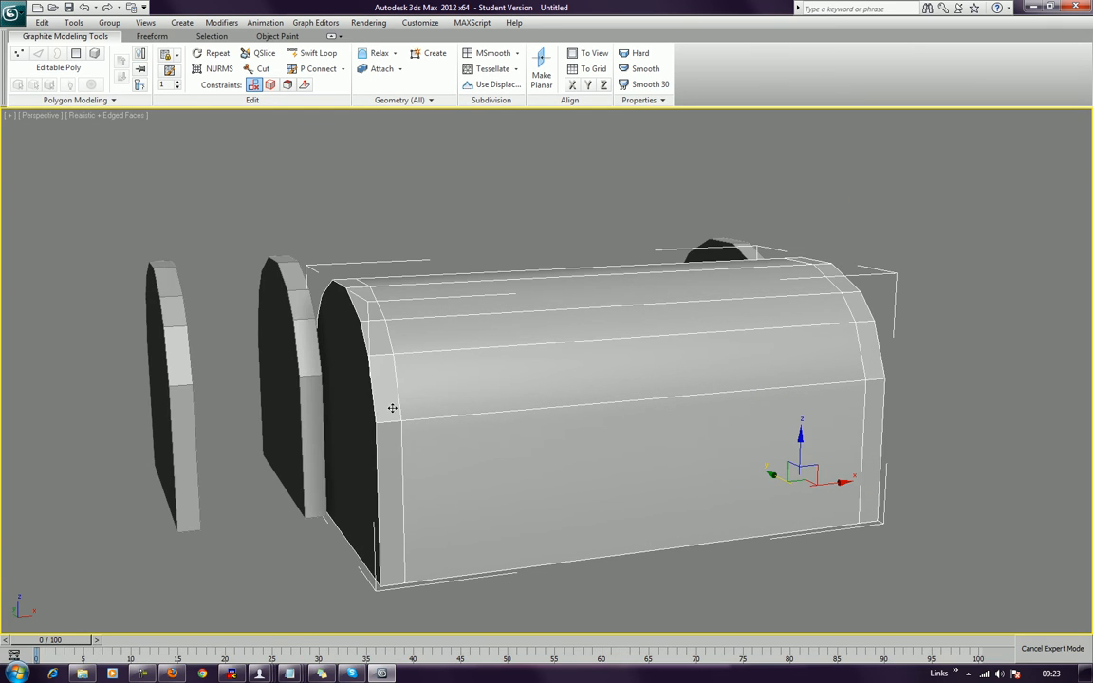
pyautogui.hotkey('ctrl', 'x')
pyautogui.moveTo(409, 412); pyautogui.dragTo(477, 371)
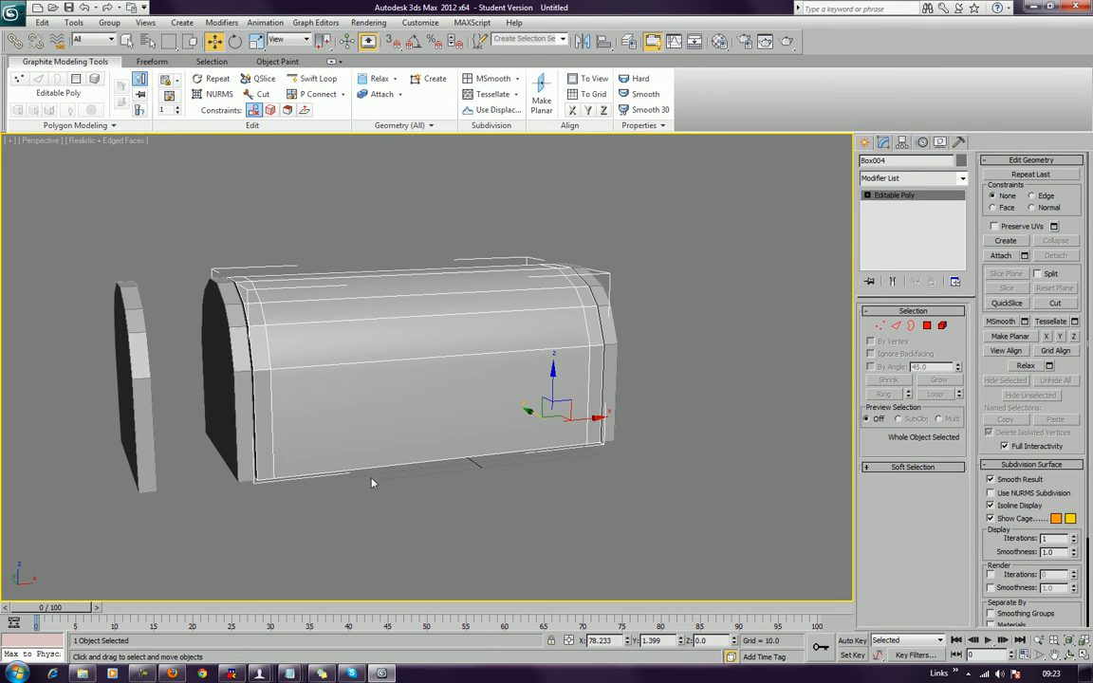
# Step: Connect the eight crosswise edges near both ends of the bridged body, on its underside and top, with a lengthwise centre edge loop
pyautogui.moveTo(317, 522)
pyautogui.keyDown('alt'); pyautogui.mouseDown(button='middle')
pyautogui.moveTo(419, 541)
pyautogui.moveTo(342, 595)
pyautogui.moveTo(324, 522)
pyautogui.mouseUp(button='middle'); pyautogui.keyUp('alt')
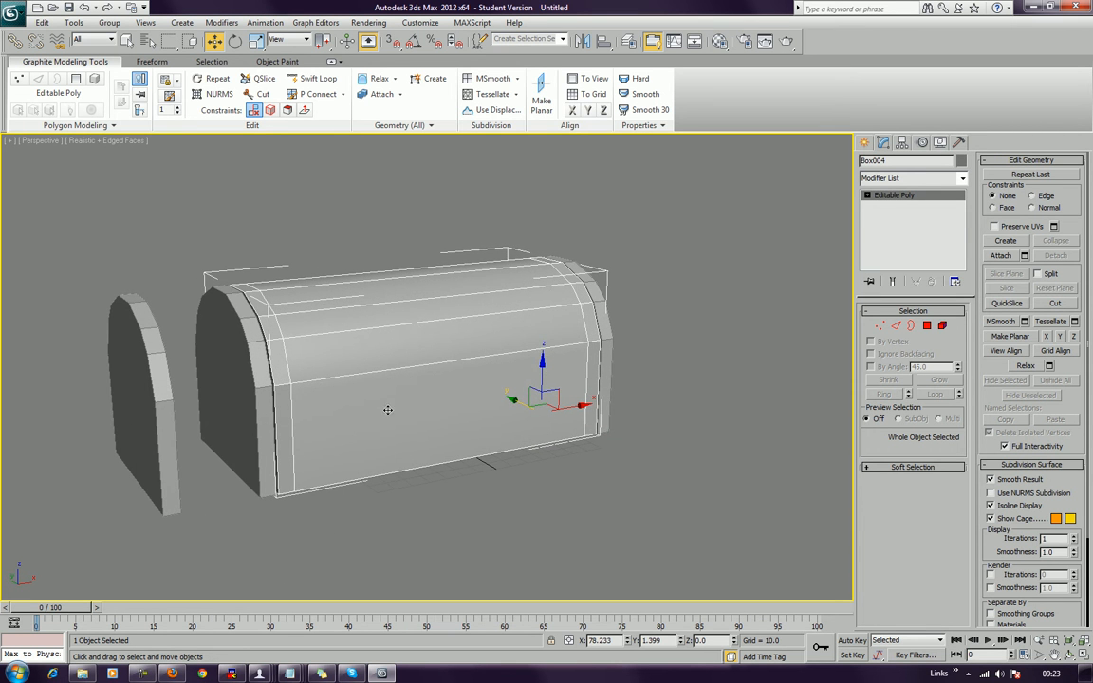
pyautogui.keyDown('alt'); pyautogui.moveTo(556, 441); pyautogui.dragTo(549, 377, button='middle'); pyautogui.keyUp('alt')
pyautogui.keyDown('alt'); pyautogui.moveTo(655, 360); pyautogui.dragTo(690, 344, button='middle'); pyautogui.keyUp('alt')
pyautogui.click(895, 325)
pyautogui.click(323, 233)
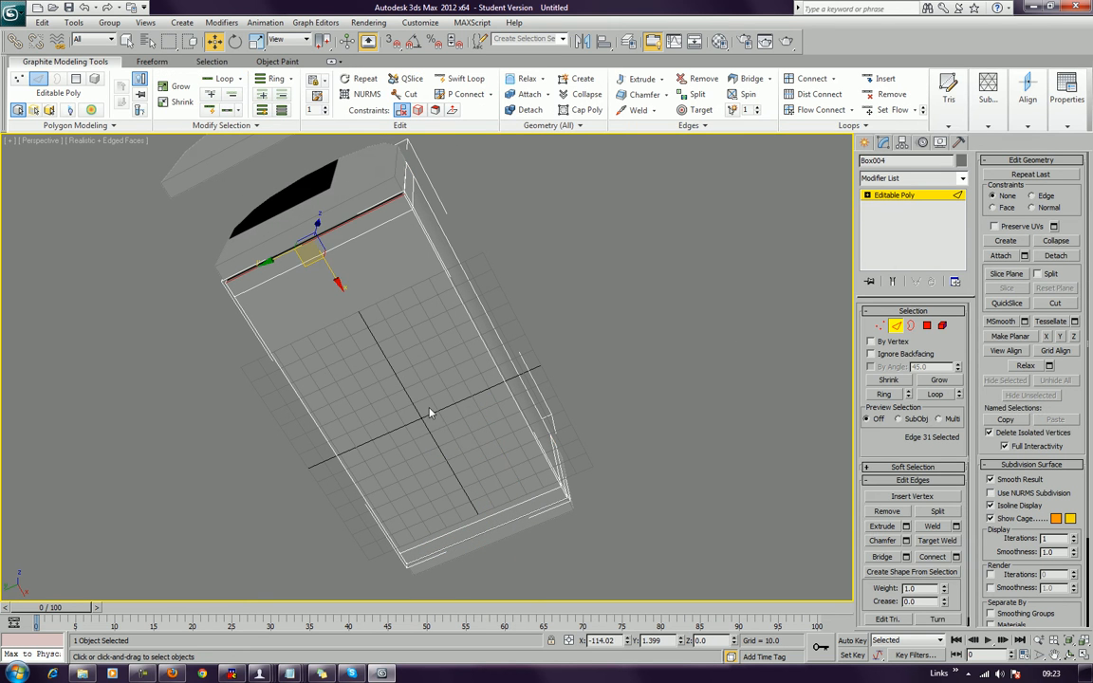
pyautogui.keyDown('ctrl'); pyautogui.click(475, 524); pyautogui.keyUp('ctrl')
pyautogui.keyDown('ctrl'); pyautogui.click(477, 539); pyautogui.keyUp('ctrl')
pyautogui.keyDown('ctrl'); pyautogui.click(334, 245); pyautogui.keyUp('ctrl')
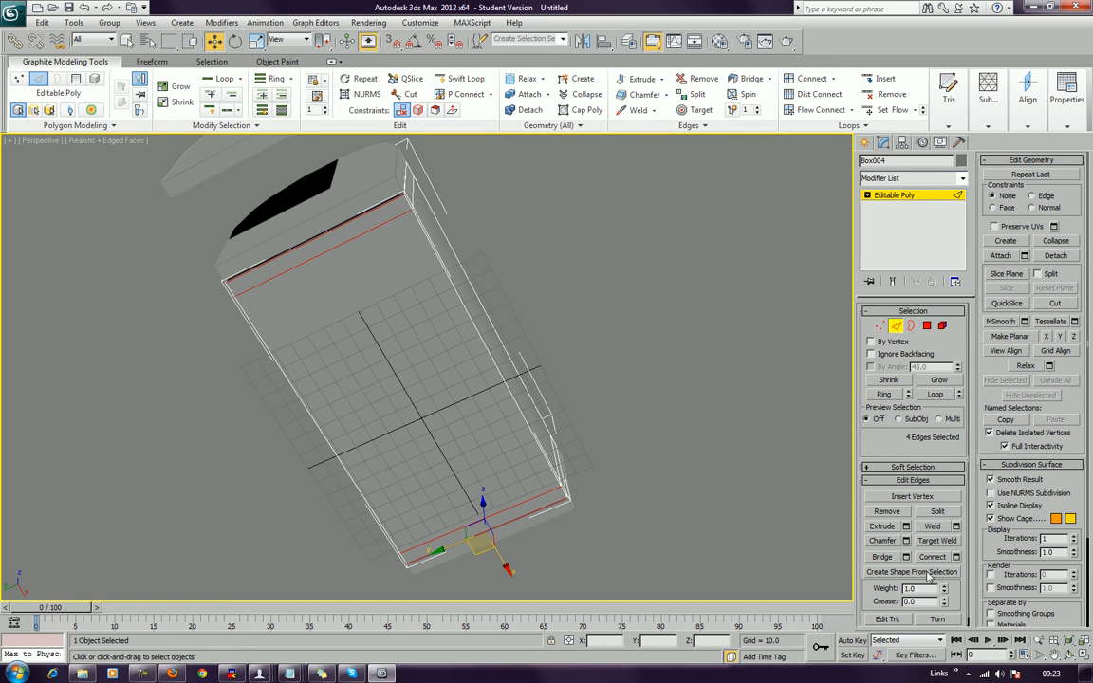
pyautogui.keyDown('alt'); pyautogui.moveTo(598, 438); pyautogui.dragTo(547, 462, button='middle'); pyautogui.keyUp('alt')
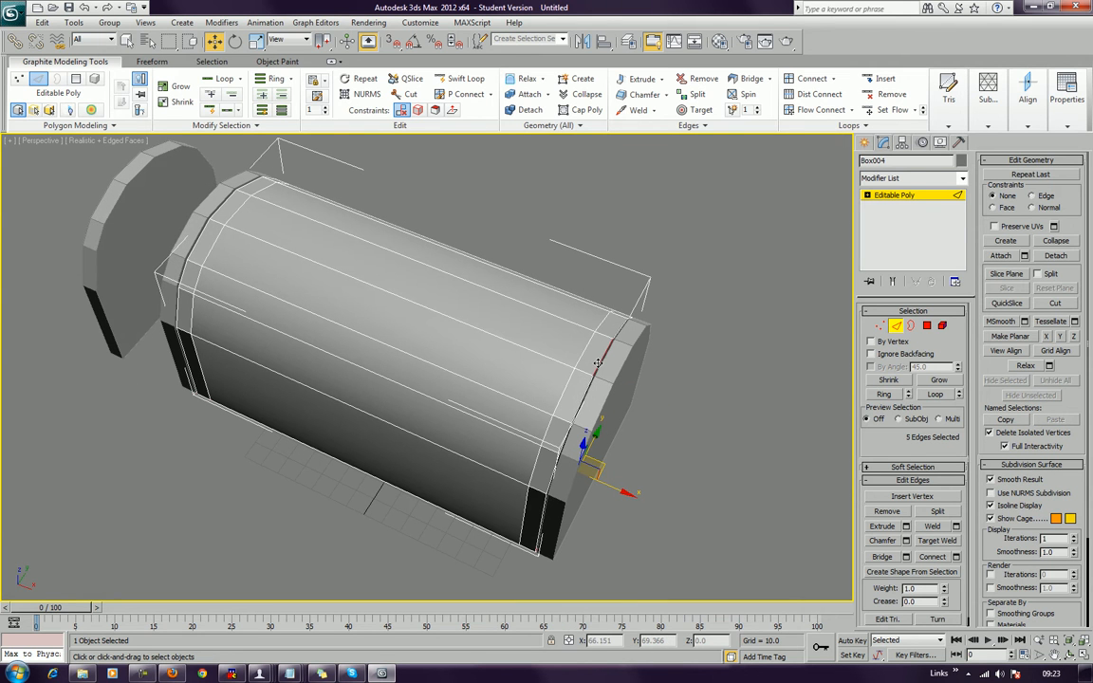
pyautogui.keyDown('ctrl'); pyautogui.click(225, 198); pyautogui.keyUp('ctrl')
pyautogui.keyDown('ctrl'); pyautogui.click(238, 210); pyautogui.keyUp('ctrl')
pyautogui.keyDown('alt'); pyautogui.moveTo(311, 475); pyautogui.dragTo(500, 385, button='middle'); pyautogui.keyUp('alt')
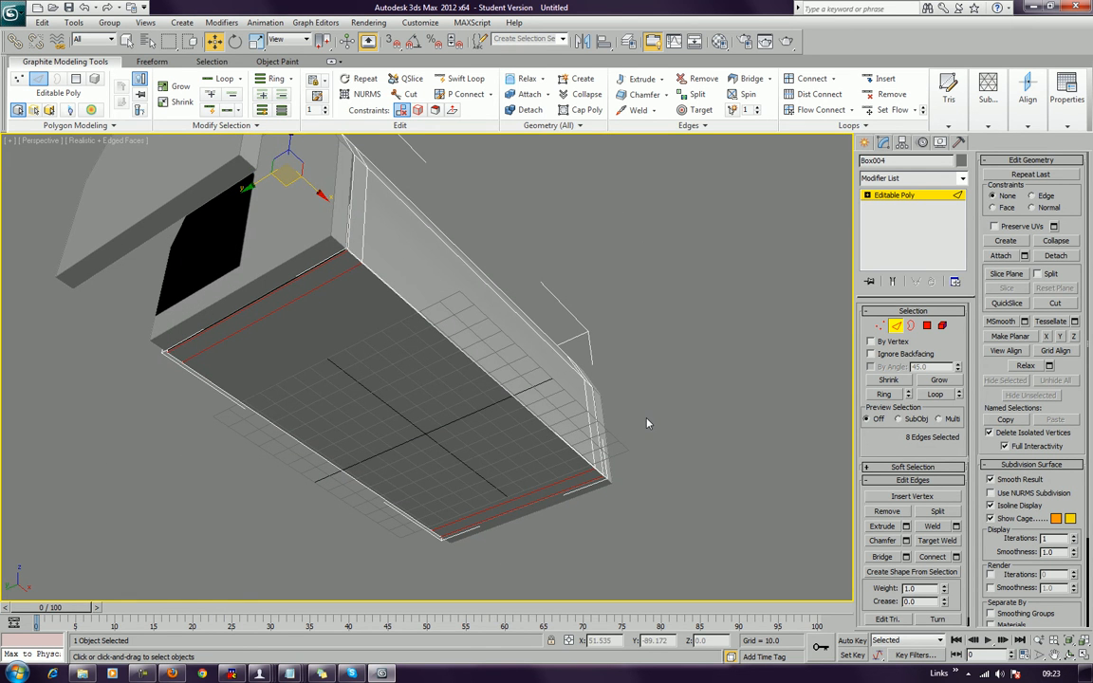
pyautogui.moveTo(539, 510); pyautogui.dragTo(565, 486, button='middle')
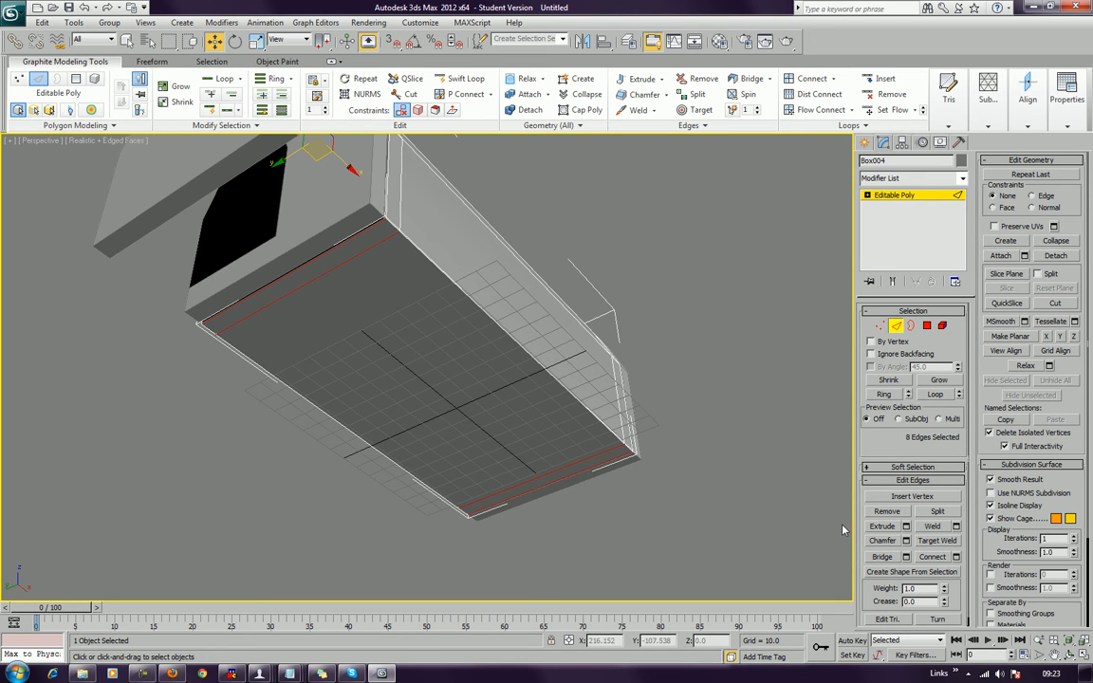
pyautogui.click(928, 558)
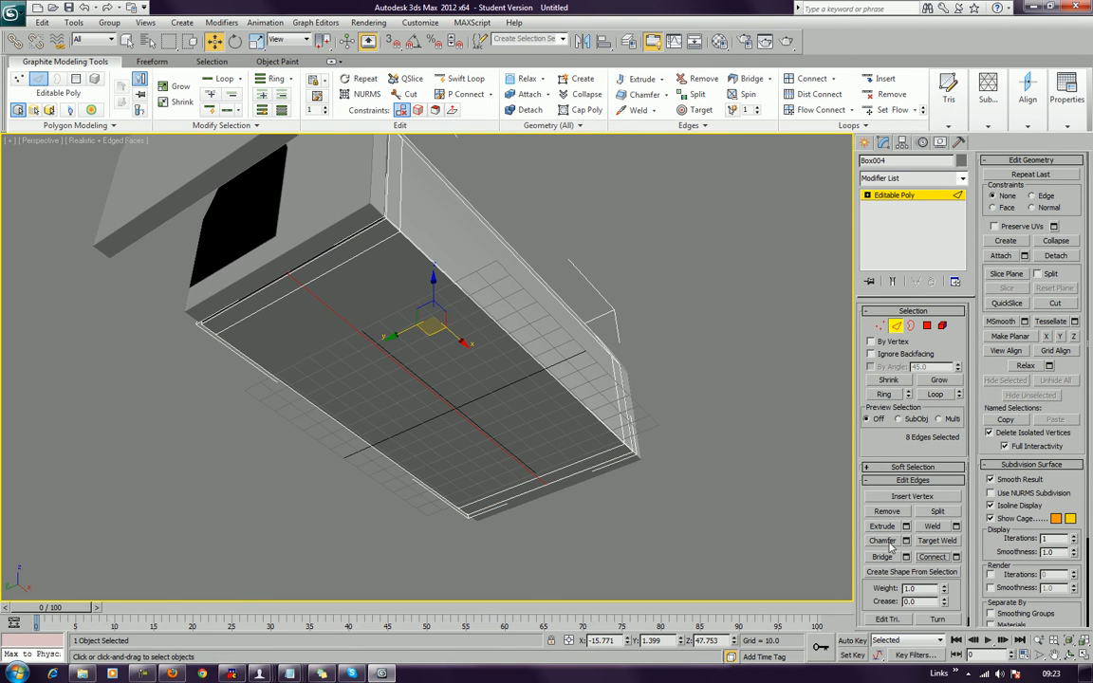
# Step: Chamfer the new centre edges into two widely spaced lengthwise edge lines
pyautogui.click(883, 541)
pyautogui.moveTo(460, 417); pyautogui.dragTo(459, 270)
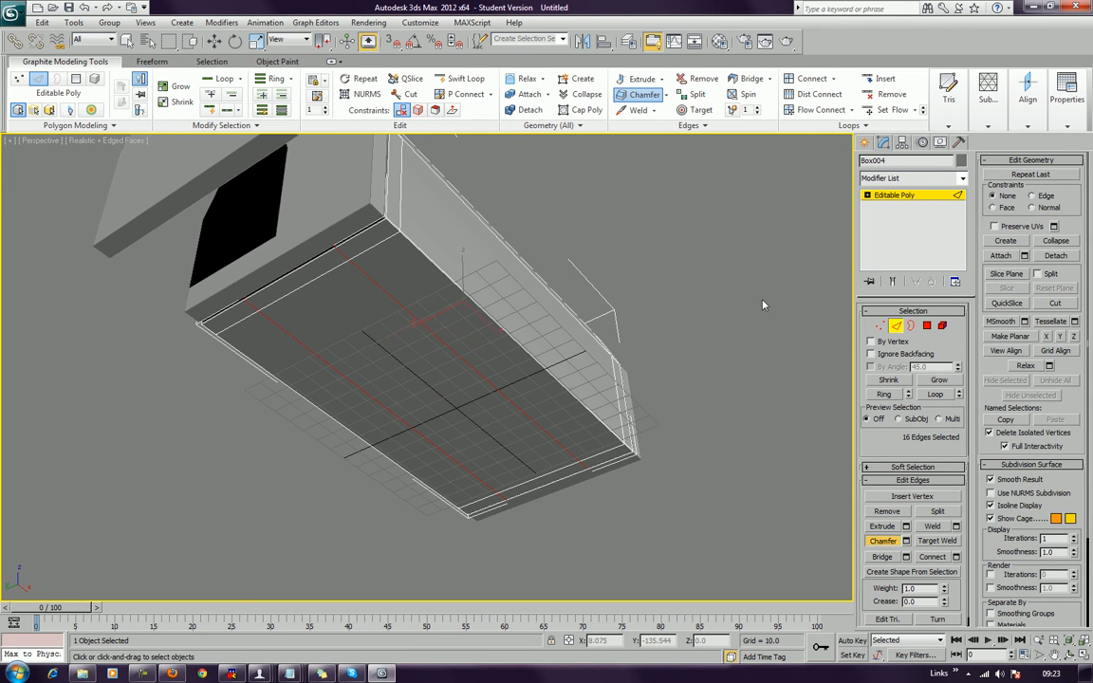
pyautogui.moveTo(471, 365); pyautogui.dragTo(470, 366)
# Step: Raise the three underside polygons between the chamfered edges by about 8.7 units along Z to form a recess
pyautogui.click(926, 327)
pyautogui.click(340, 285)
pyautogui.keyDown('ctrl'); pyautogui.click(495, 457); pyautogui.keyUp('ctrl')
pyautogui.keyDown('ctrl'); pyautogui.click(523, 489); pyautogui.keyUp('ctrl')
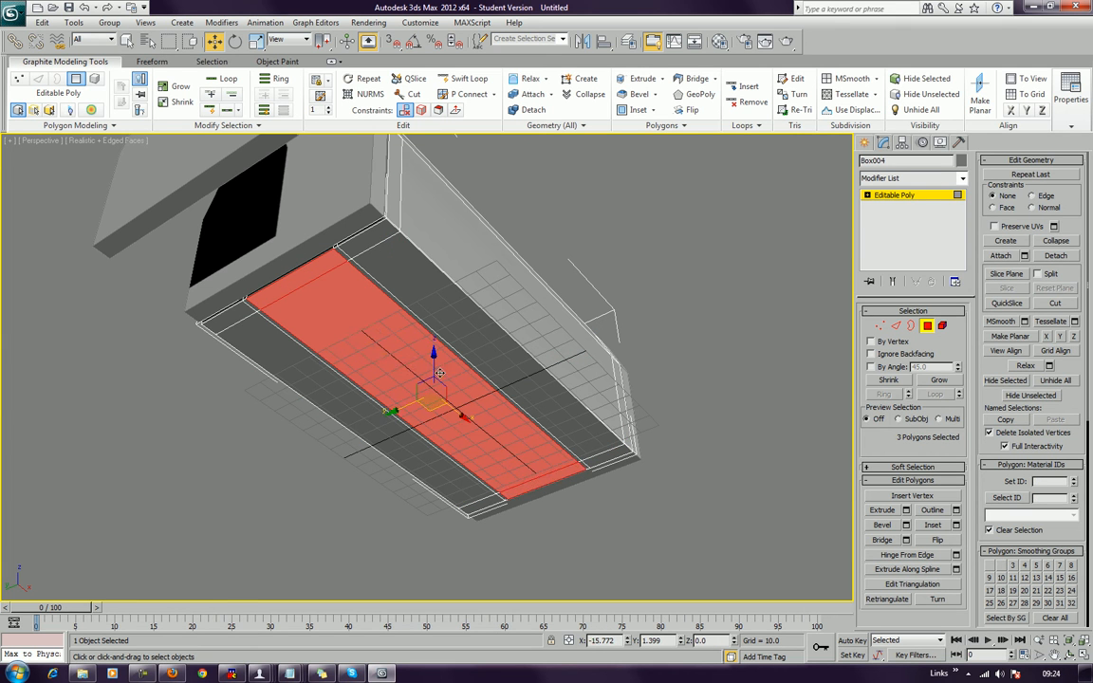
pyautogui.moveTo(434, 363); pyautogui.dragTo(436, 344)
pyautogui.keyDown('alt'); pyautogui.moveTo(603, 492); pyautogui.dragTo(491, 474, button='middle'); pyautogui.keyUp('alt')
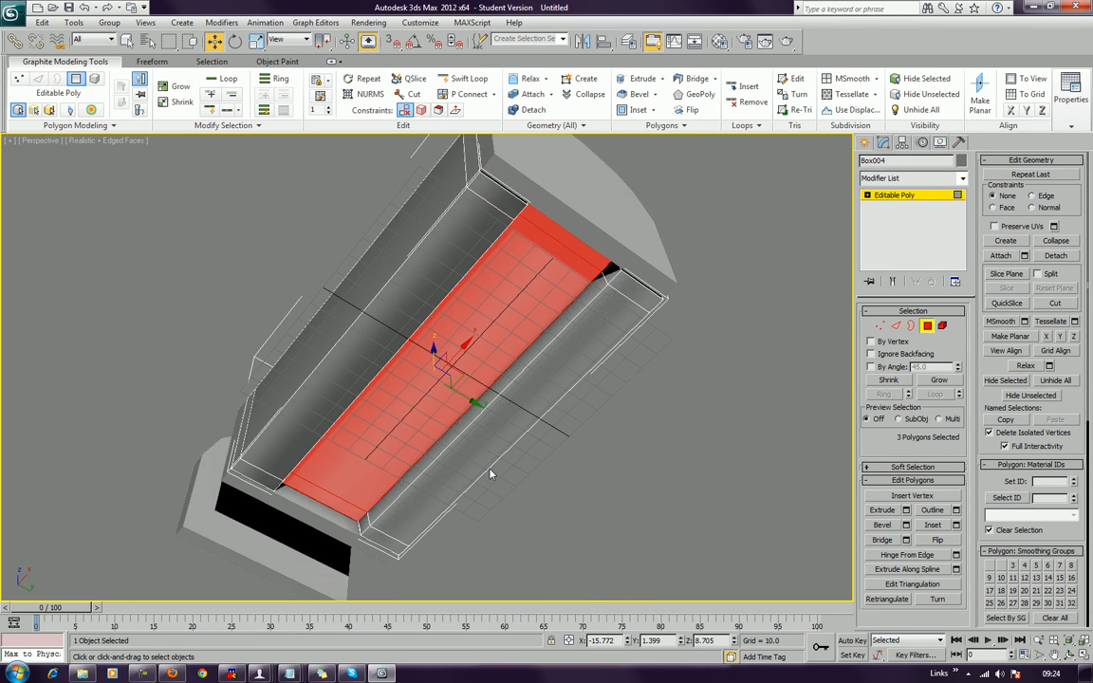
# Step: Leave polygon editing and isolate the bridged body from the other panels
pyautogui.click(927, 325)
pyautogui.keyDown('alt'); pyautogui.moveTo(748, 439); pyautogui.dragTo(740, 486, button='middle'); pyautogui.keyUp('alt')
pyautogui.rightClick(522, 360)
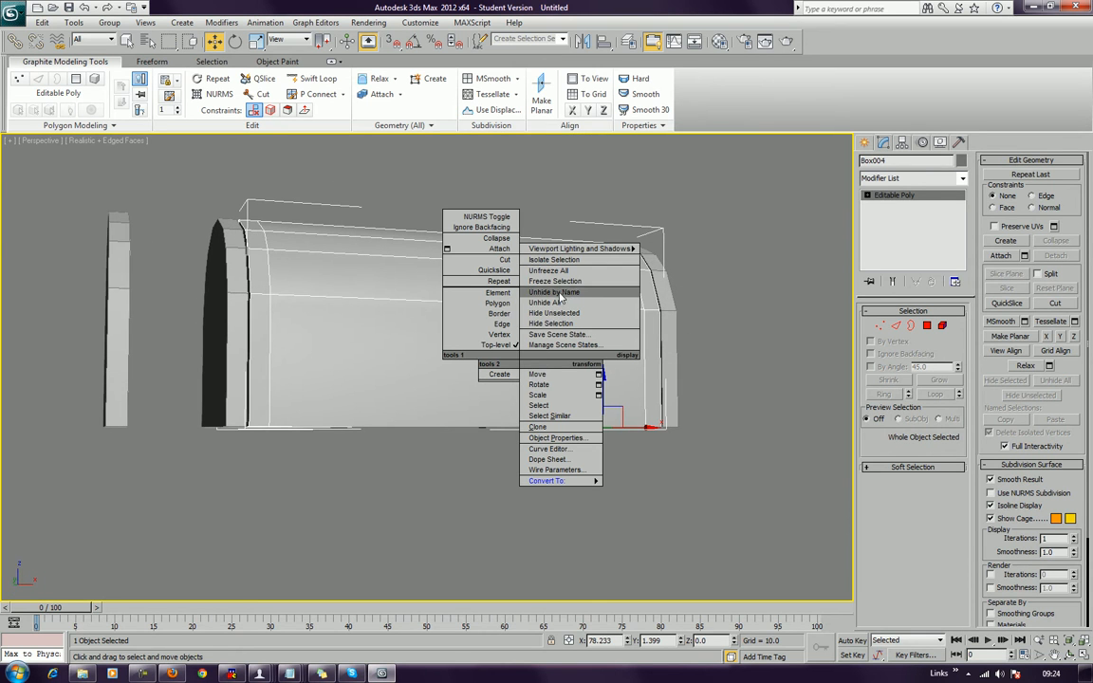
pyautogui.click(553, 259)
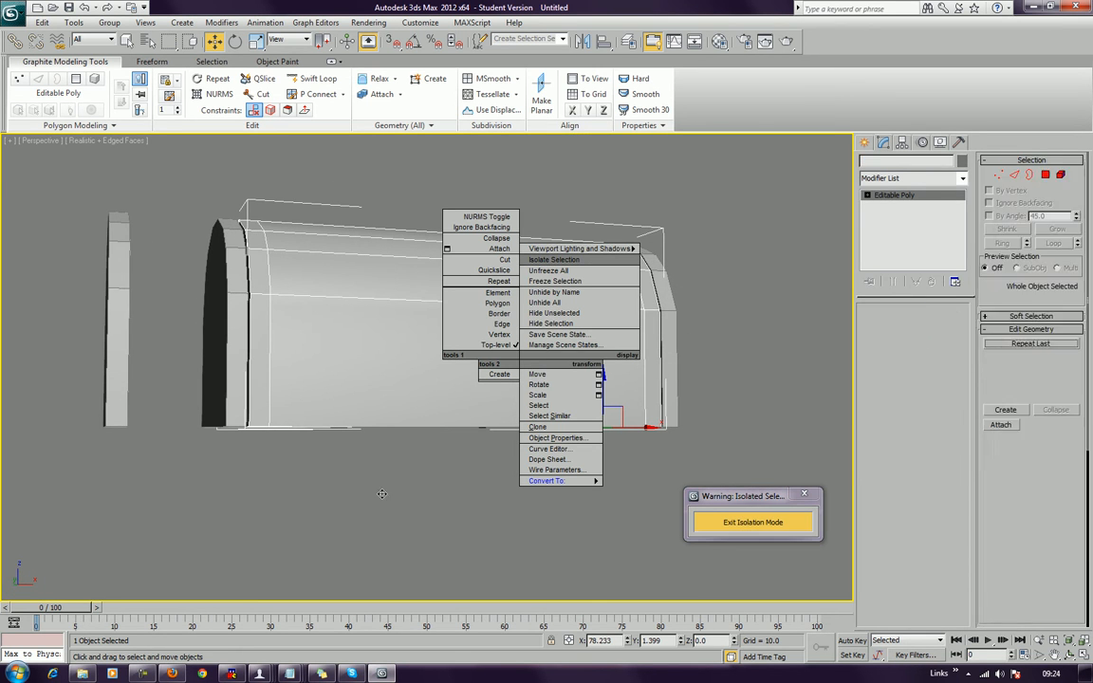
# Step: Scale the crosswise edges of the recess ceiling to 81% to slant its sides, and exit isolation with the edges deselected
pyautogui.keyDown('alt'); pyautogui.moveTo(435, 505); pyautogui.dragTo(507, 489, button='middle'); pyautogui.keyUp('alt')
pyautogui.scroll(8, 508, 489)
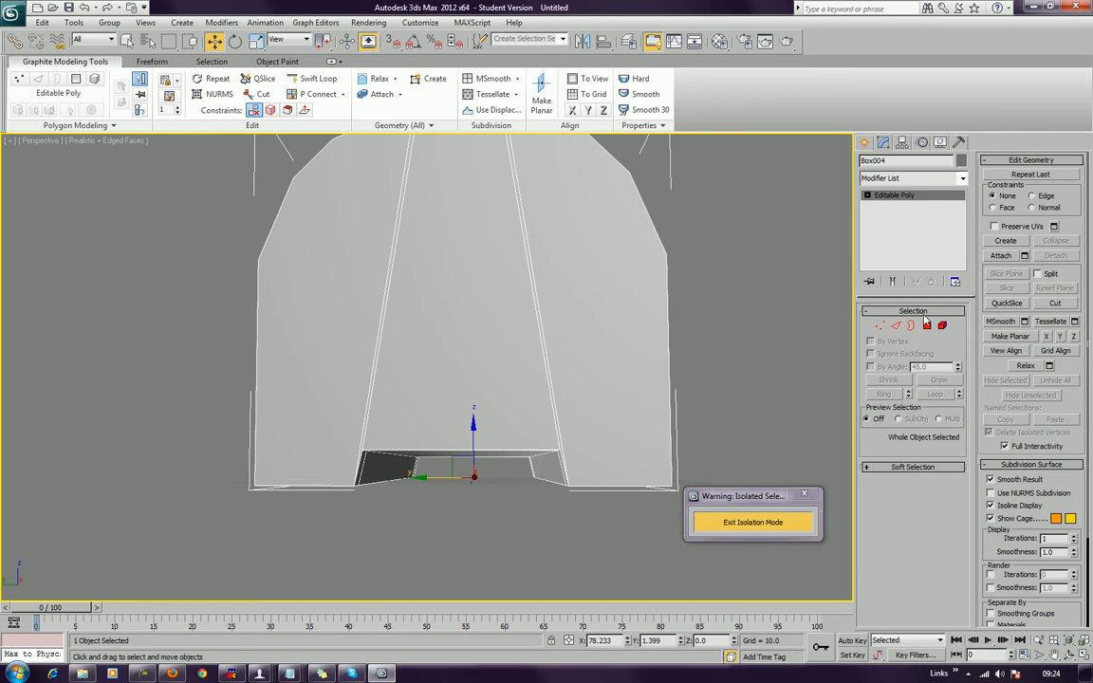
pyautogui.press('2')
pyautogui.doubleClick(429, 452)
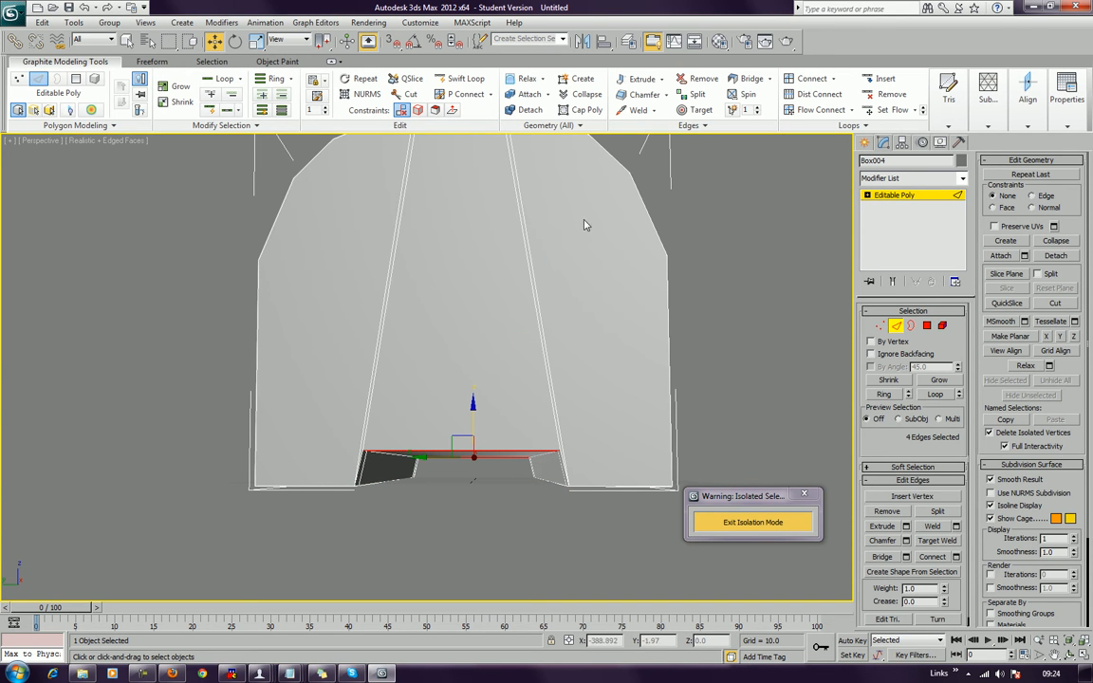
pyautogui.click(257, 41)
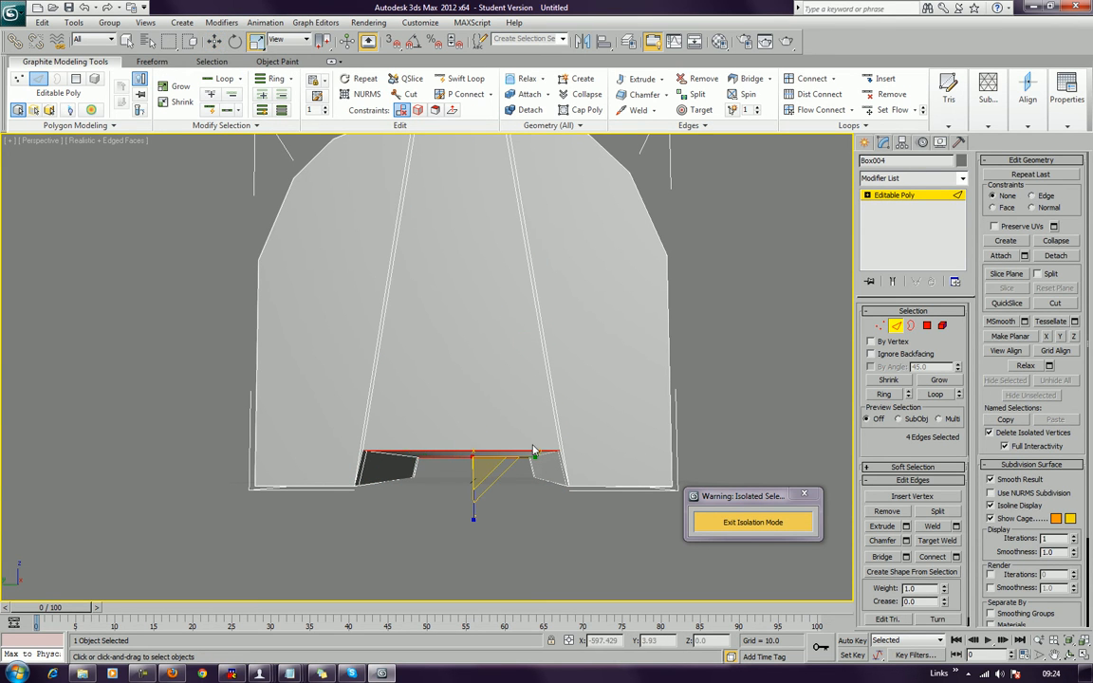
pyautogui.moveTo(532, 452); pyautogui.dragTo(480, 467)
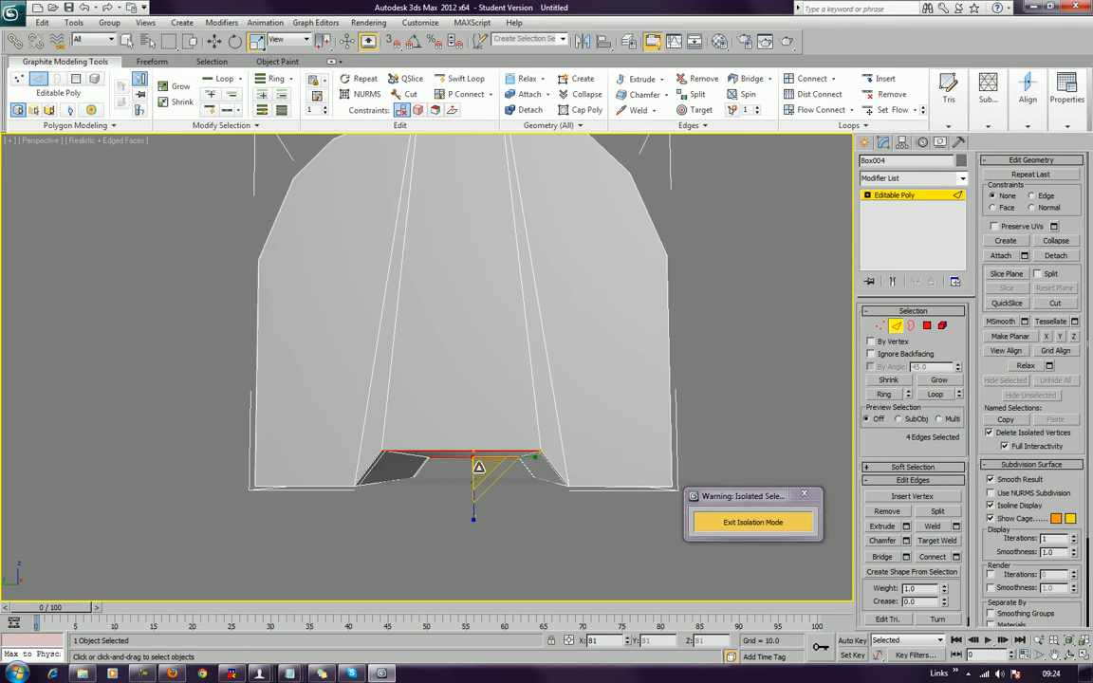
pyautogui.click(752, 522)
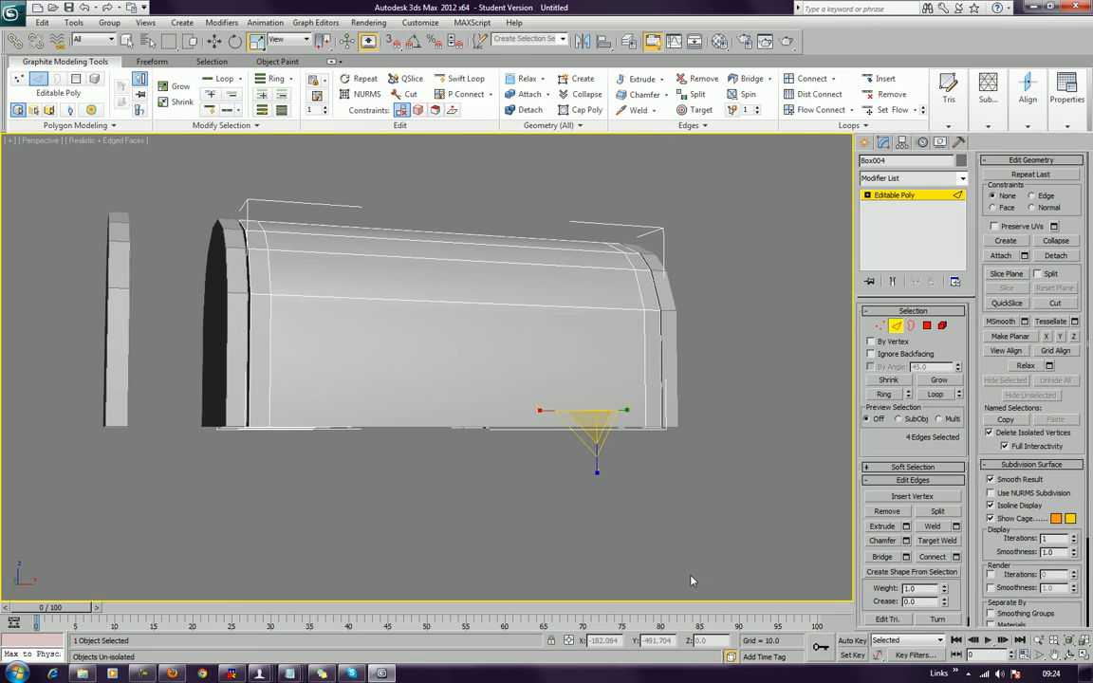
pyautogui.click(625, 568)
# Step: Attach the two arched panels that cap the ends of the bridged body to each other as one object
pyautogui.moveTo(625, 568)
pyautogui.keyDown('alt'); pyautogui.mouseDown(button='middle')
pyautogui.moveTo(627, 508)
pyautogui.moveTo(557, 484)
pyautogui.moveTo(612, 555)
pyautogui.mouseUp(button='middle'); pyautogui.keyUp('alt')
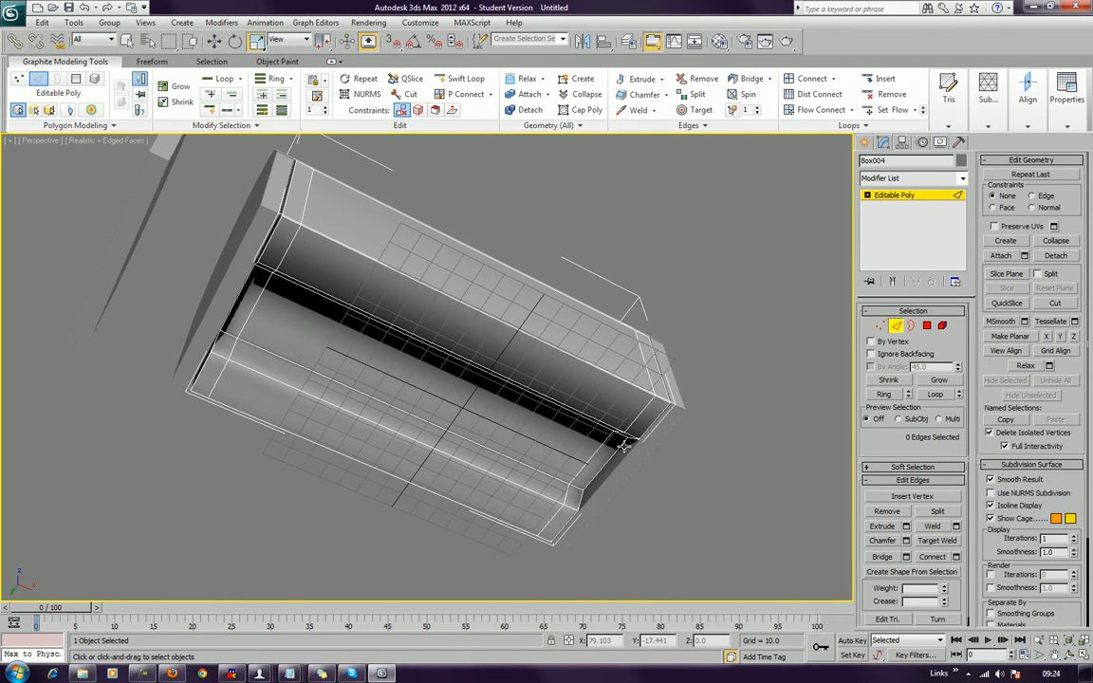
pyautogui.keyDown('alt'); pyautogui.moveTo(389, 375); pyautogui.dragTo(512, 398, button='middle'); pyautogui.keyUp('alt')
pyautogui.scroll(1, 525, 455)
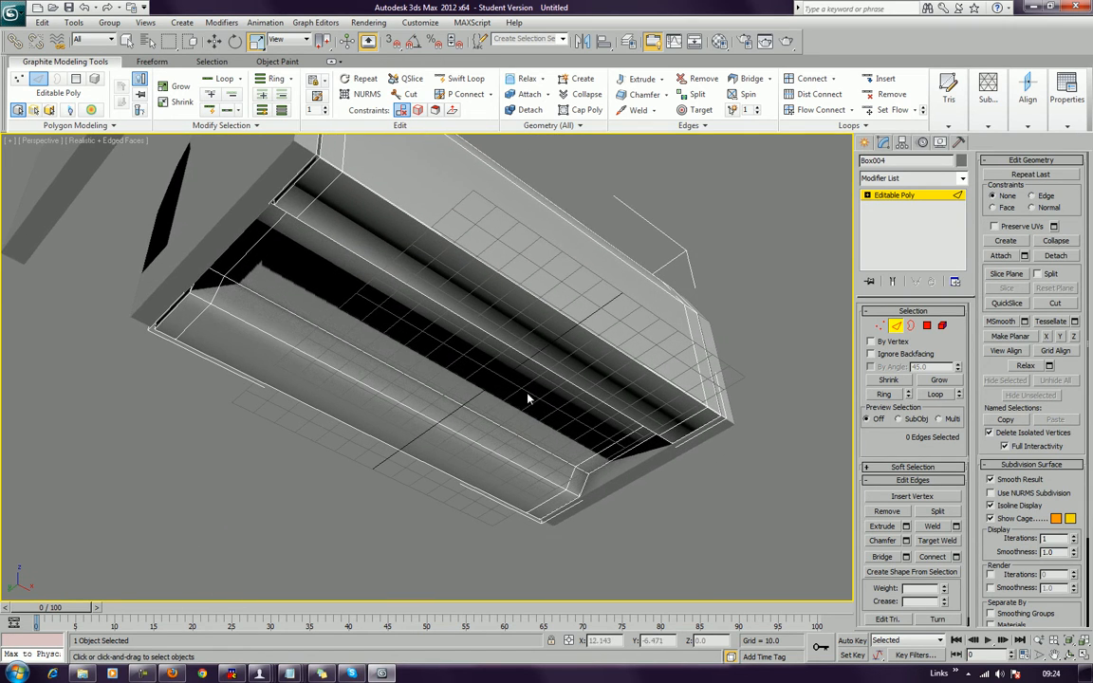
pyautogui.click(928, 327)
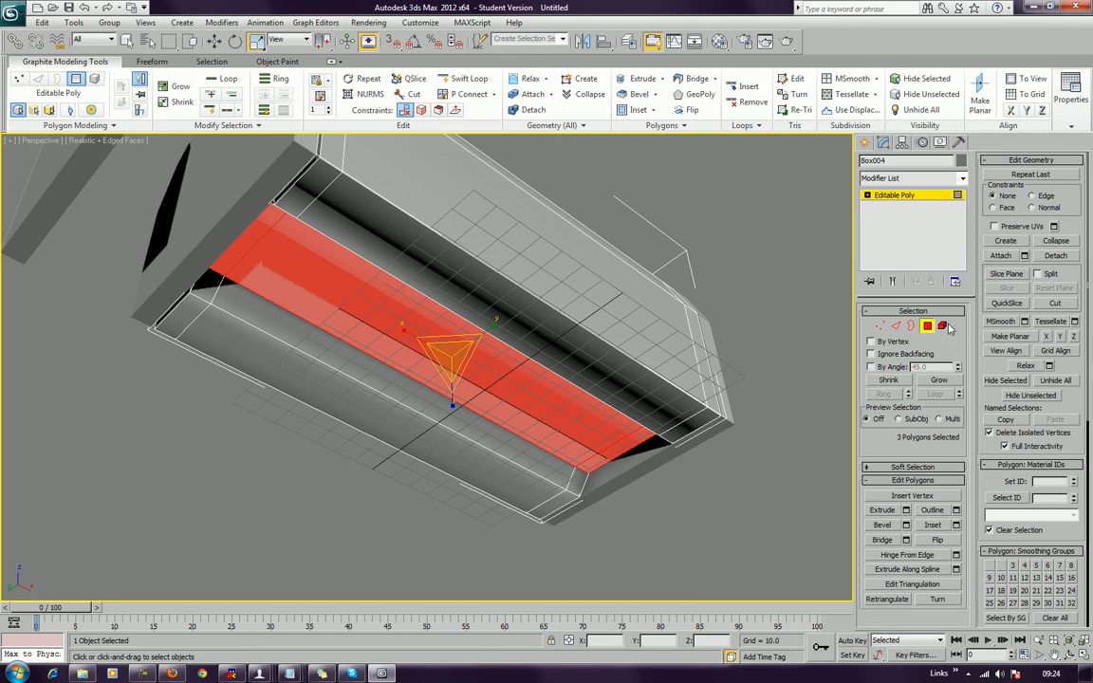
pyautogui.click(929, 328)
pyautogui.click(663, 516)
pyautogui.click(653, 464)
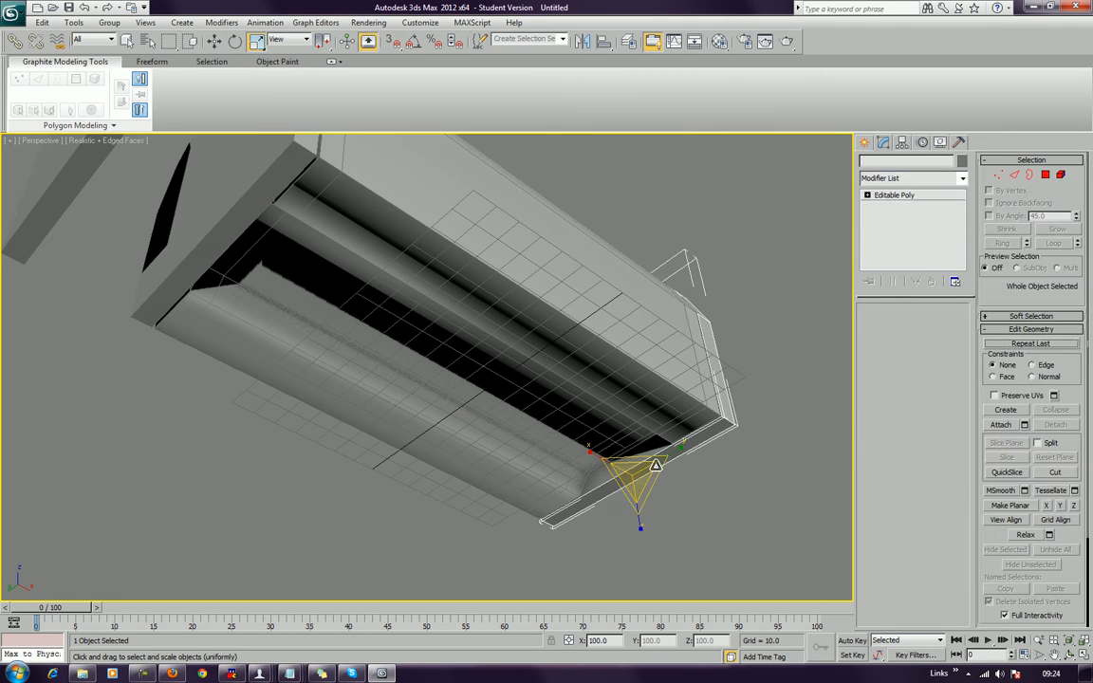
pyautogui.click(1002, 256)
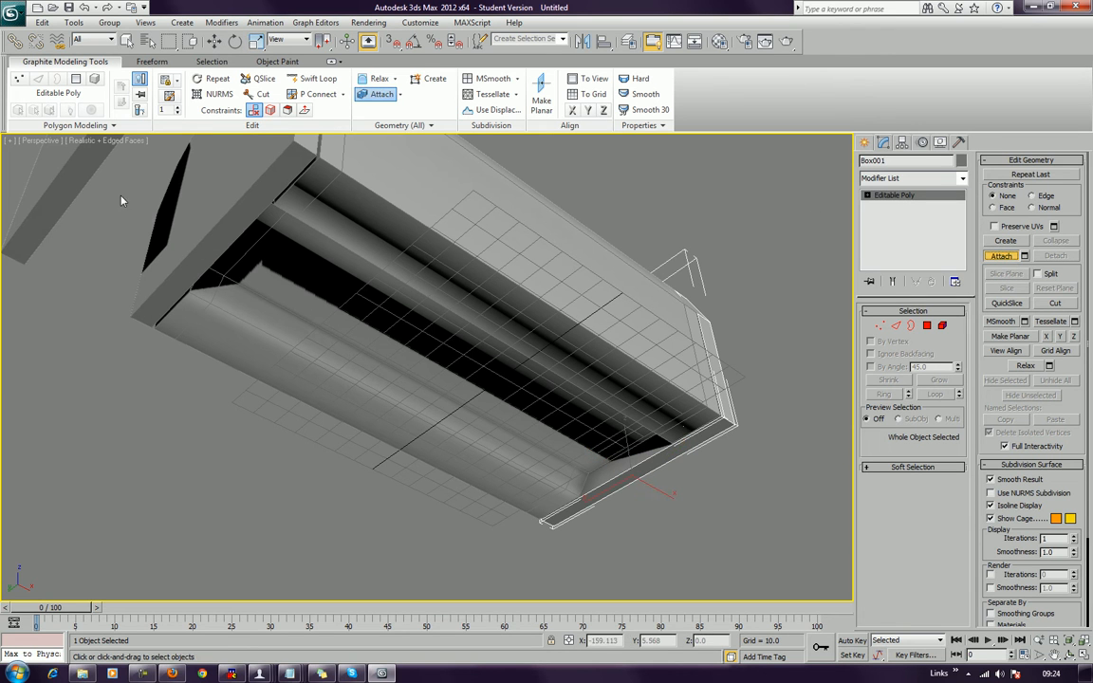
pyautogui.click(193, 228)
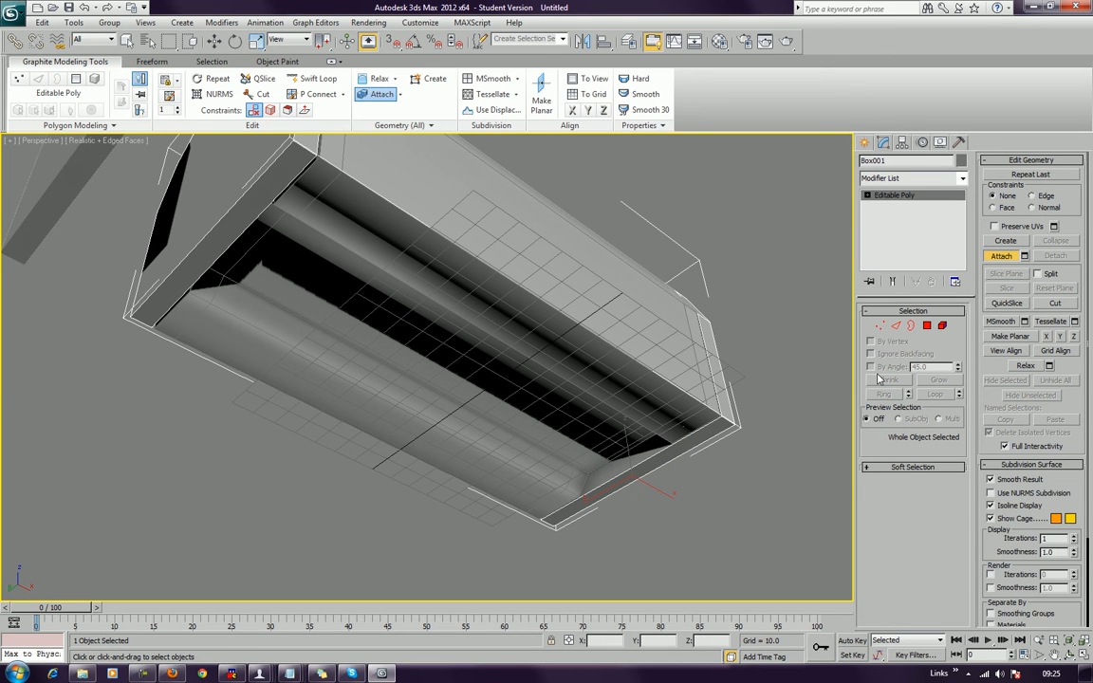
# Step: Connect the eight crosswise edges on the underside and top of both attached end panels through their centres
pyautogui.click(896, 326)
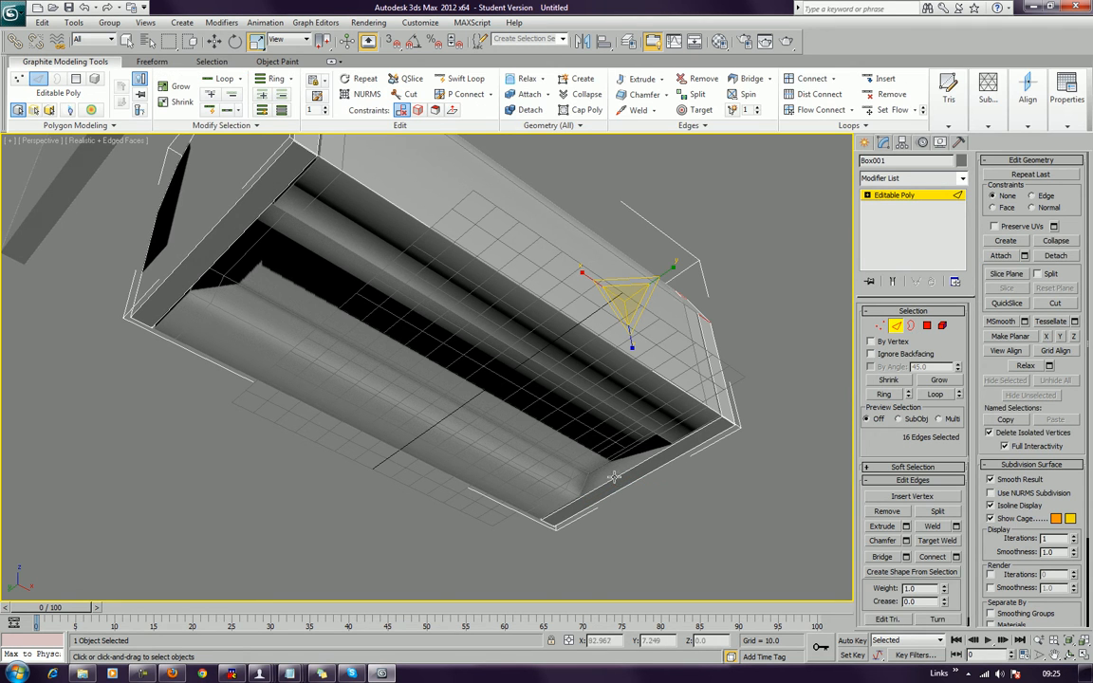
pyautogui.moveTo(656, 482); pyautogui.dragTo(622, 456)
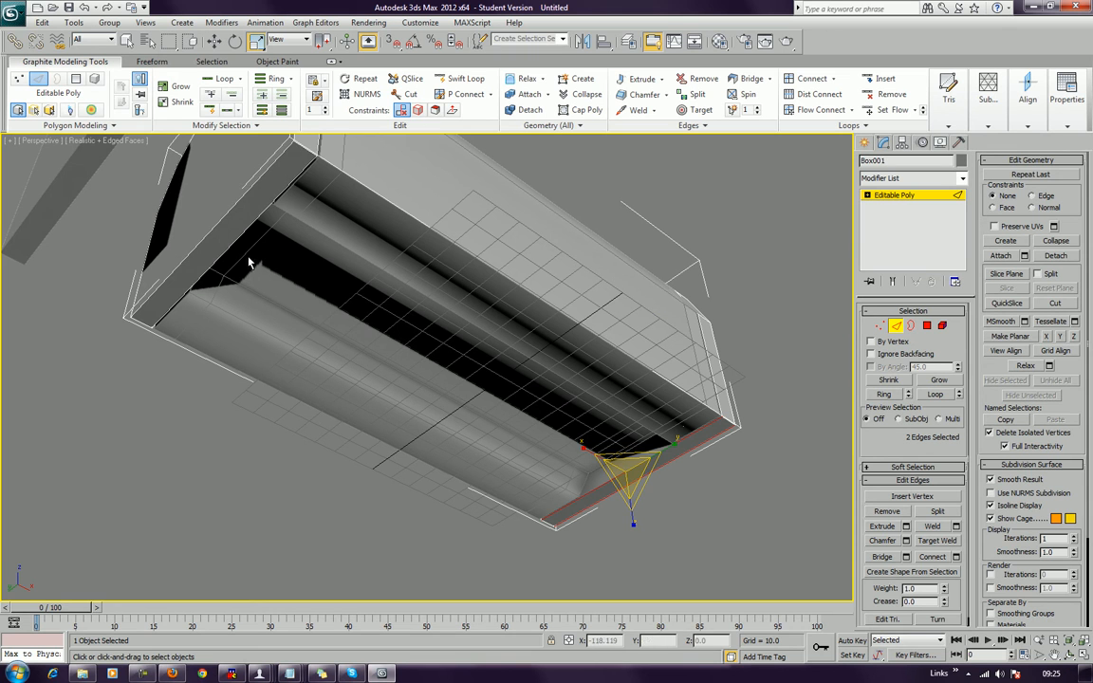
pyautogui.keyDown('ctrl'); pyautogui.click(209, 230); pyautogui.keyUp('ctrl')
pyautogui.keyDown('ctrl'); pyautogui.click(225, 249); pyautogui.keyUp('ctrl')
pyautogui.keyDown('alt'); pyautogui.moveTo(227, 248); pyautogui.dragTo(365, 325, button='middle'); pyautogui.keyUp('alt')
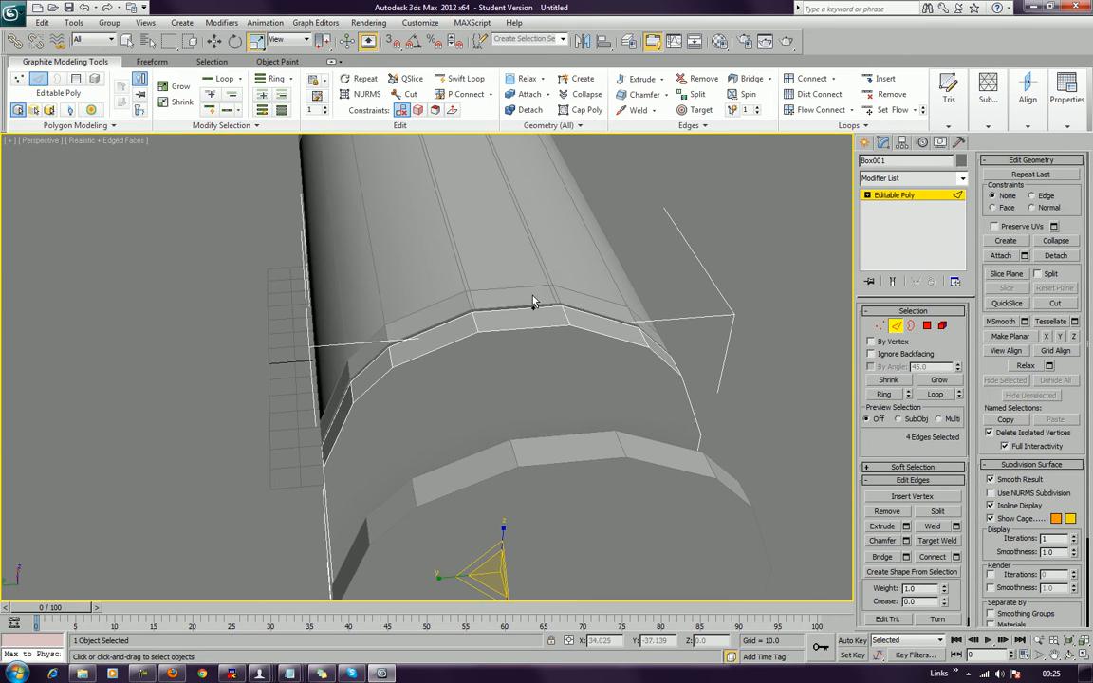
pyautogui.keyDown('ctrl'); pyautogui.click(518, 305); pyautogui.keyUp('ctrl')
pyautogui.keyDown('alt'); pyautogui.moveTo(518, 306); pyautogui.dragTo(396, 204, button='middle'); pyautogui.keyUp('alt')
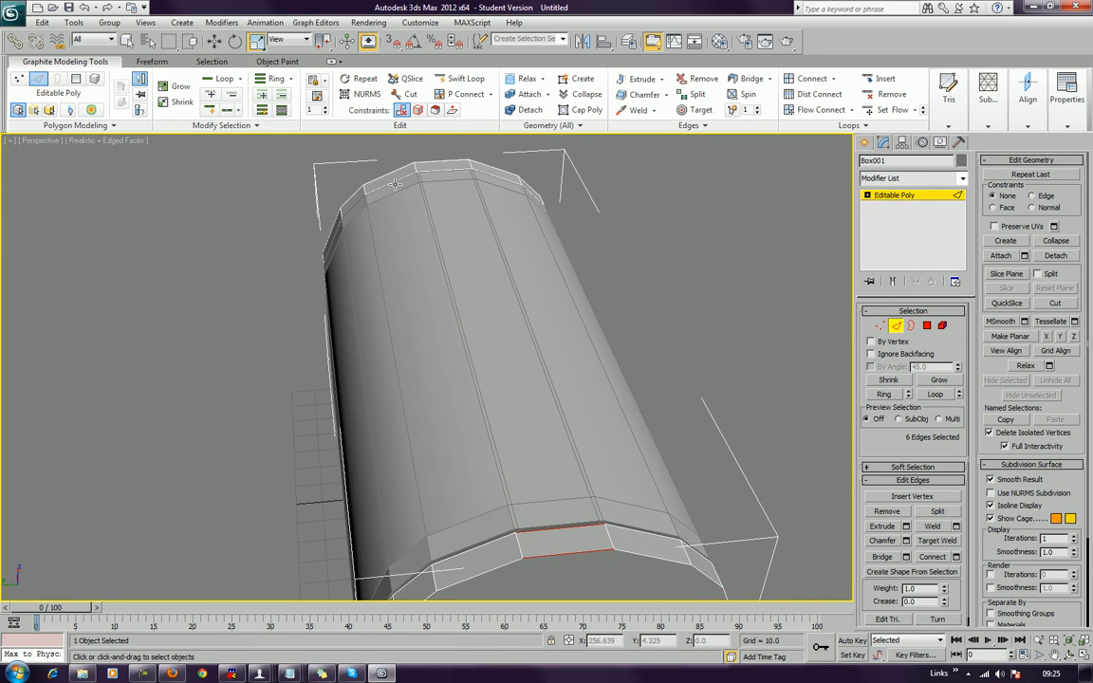
pyautogui.keyDown('alt'); pyautogui.moveTo(602, 295); pyautogui.dragTo(538, 205, button='middle'); pyautogui.keyUp('alt')
pyautogui.moveTo(478, 379); pyautogui.dragTo(481, 309, button='middle')
pyautogui.click(922, 558)
# Step: Chamfer the end panels' connected centre edges apart to roughly match the width of the body's recess
pyautogui.keyDown('alt'); pyautogui.moveTo(536, 496); pyautogui.dragTo(730, 415, button='middle'); pyautogui.keyUp('alt')
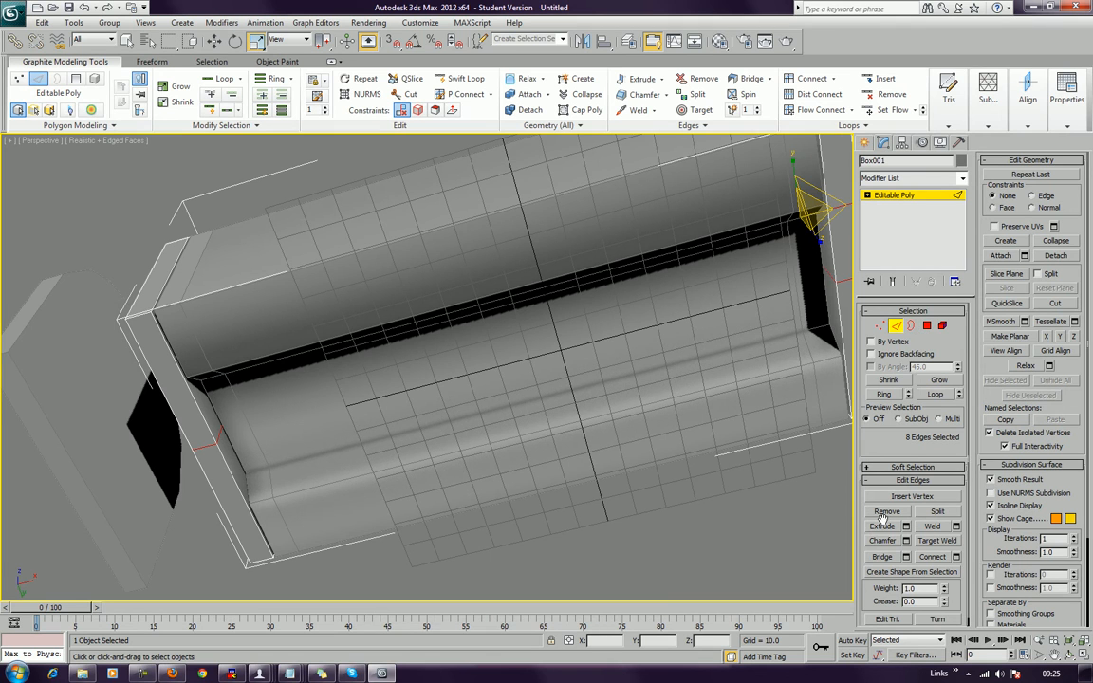
pyautogui.click(882, 541)
pyautogui.moveTo(205, 449); pyautogui.dragTo(179, 373)
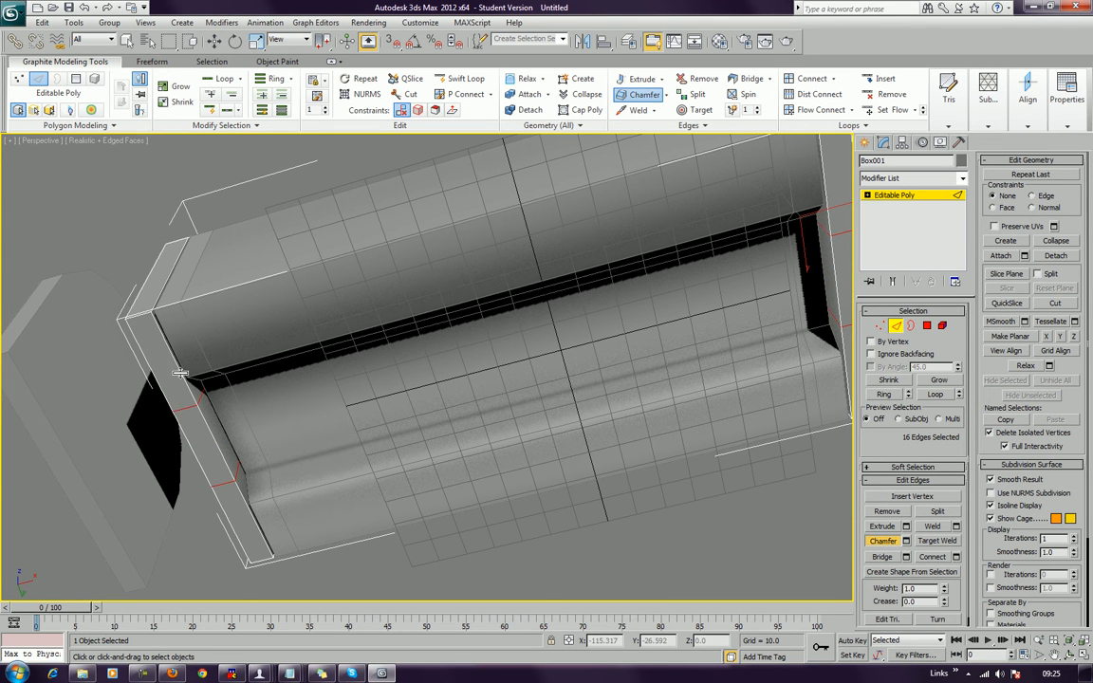
# Step: Select the polygons between the chamfered edges at the base of both end panels, and leave polygon editing
pyautogui.moveTo(378, 373); pyautogui.dragTo(350, 362, button='middle')
pyautogui.click(929, 326)
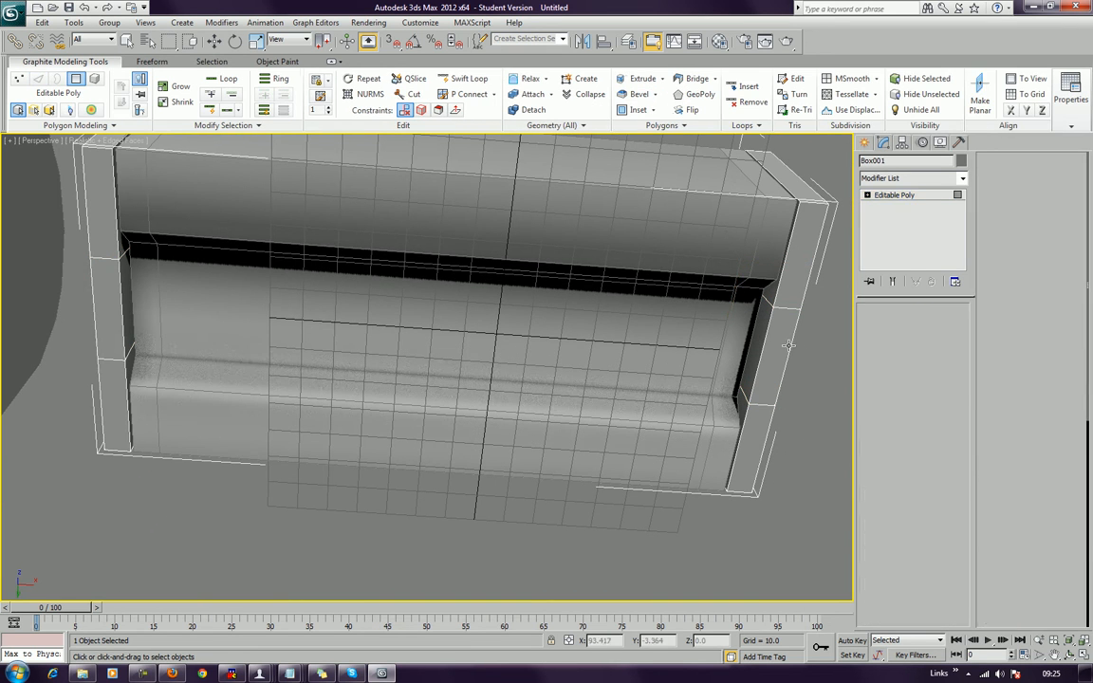
pyautogui.click(753, 351)
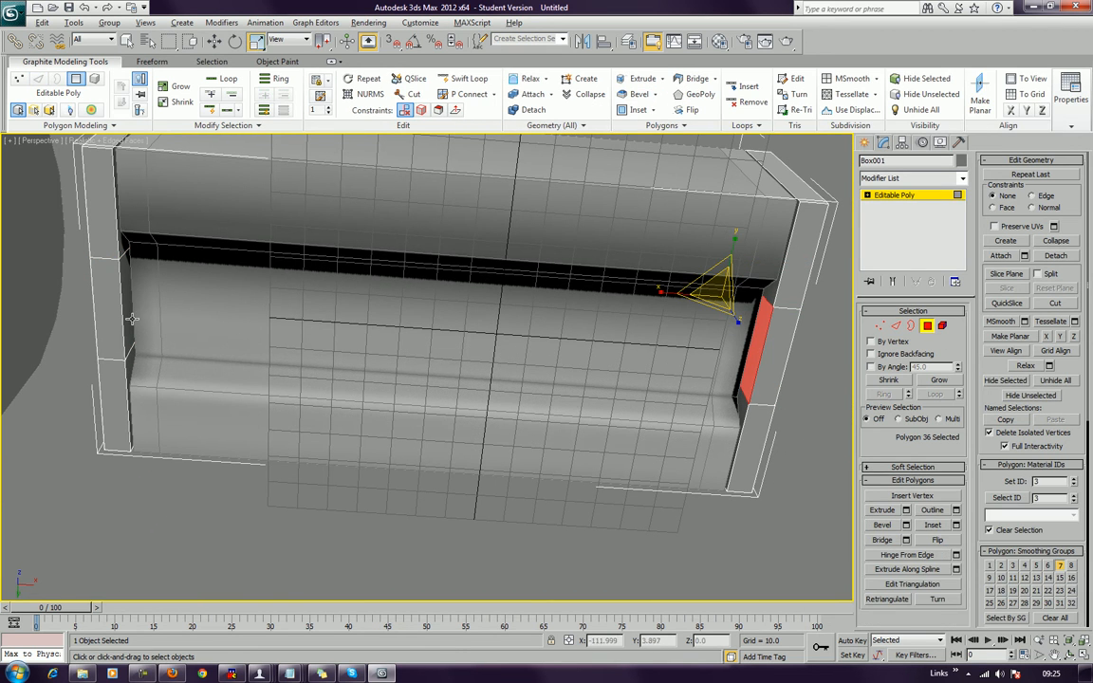
pyautogui.keyDown('ctrl'); pyautogui.click(120, 287); pyautogui.keyUp('ctrl')
pyautogui.keyDown('alt'); pyautogui.moveTo(224, 324); pyautogui.dragTo(441, 419, button='middle'); pyautogui.keyUp('alt')
pyautogui.click(928, 325)
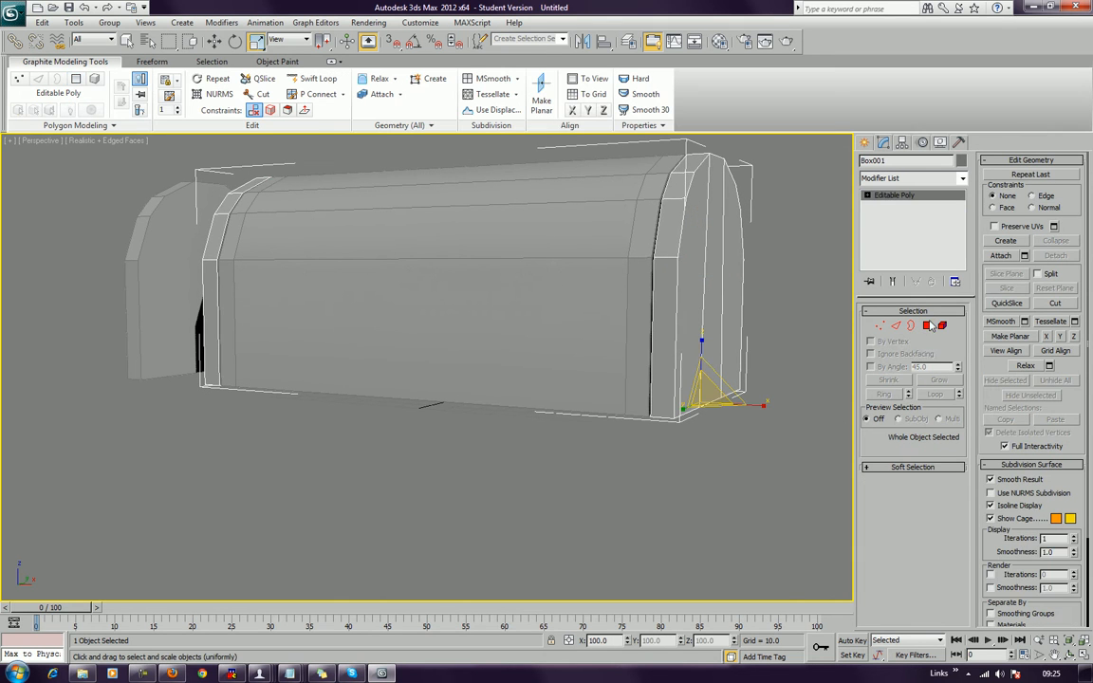
pyautogui.click(997, 305)
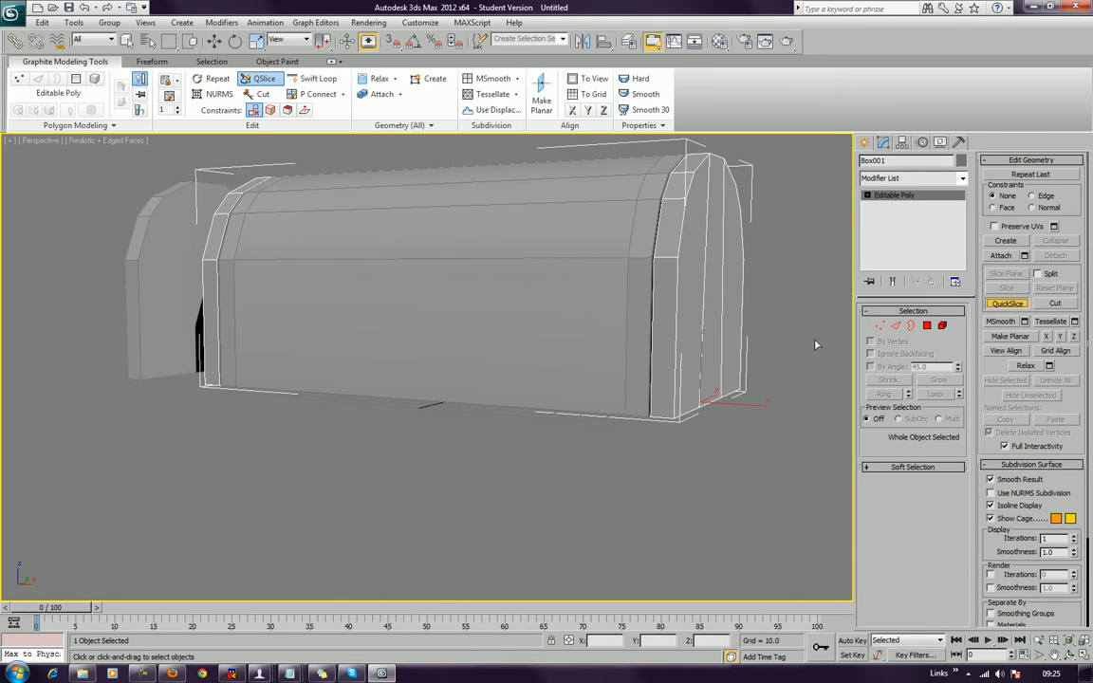
pyautogui.scroll(-5, 605, 439)
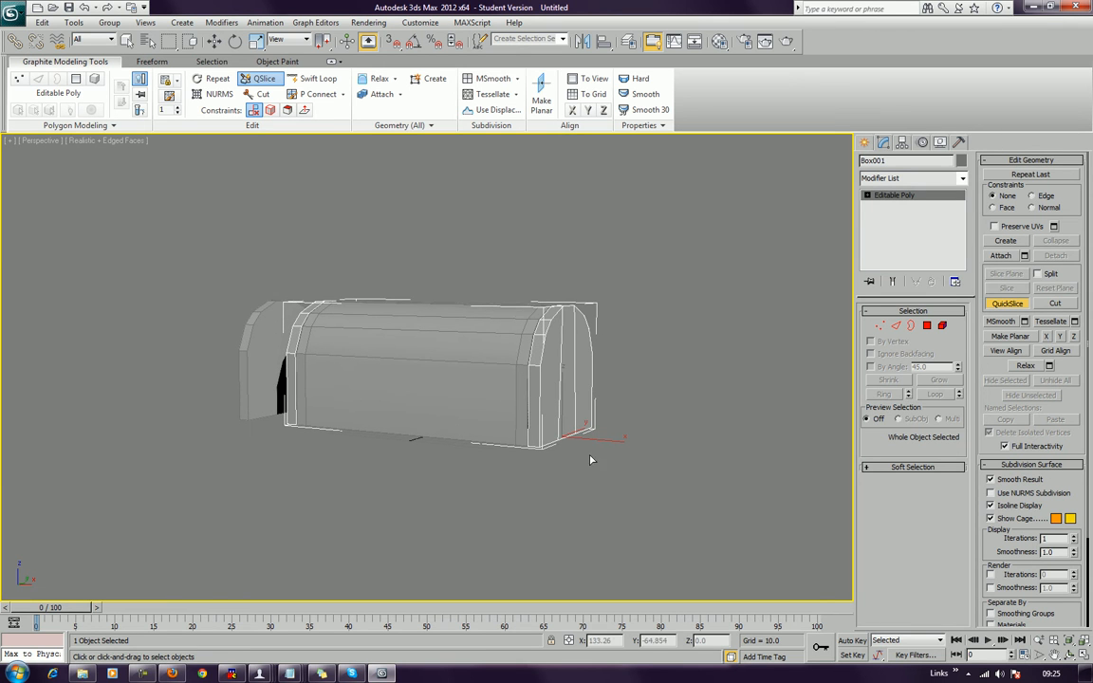
pyautogui.click(1001, 306)
pyautogui.moveTo(691, 443); pyautogui.dragTo(709, 415, button='middle')
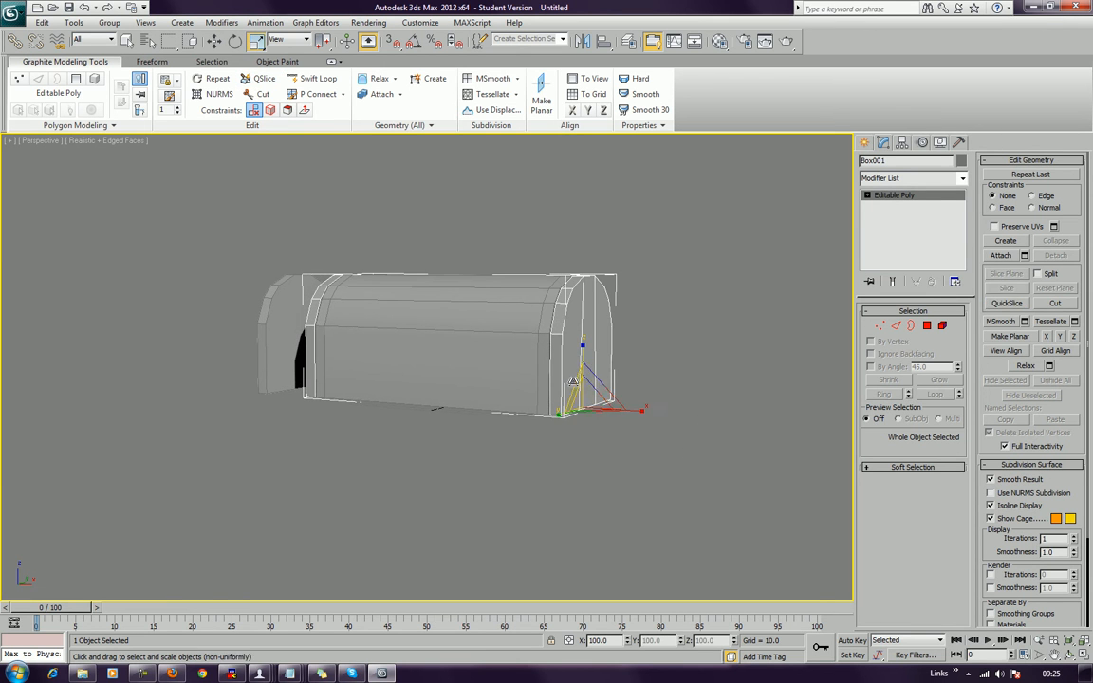
# Step: Slice all polygons of both end panels horizontally just above their base, with the slice plane at about Z 3.4
pyautogui.moveTo(509, 336); pyautogui.dragTo(506, 330, button='middle')
pyautogui.click(927, 326)
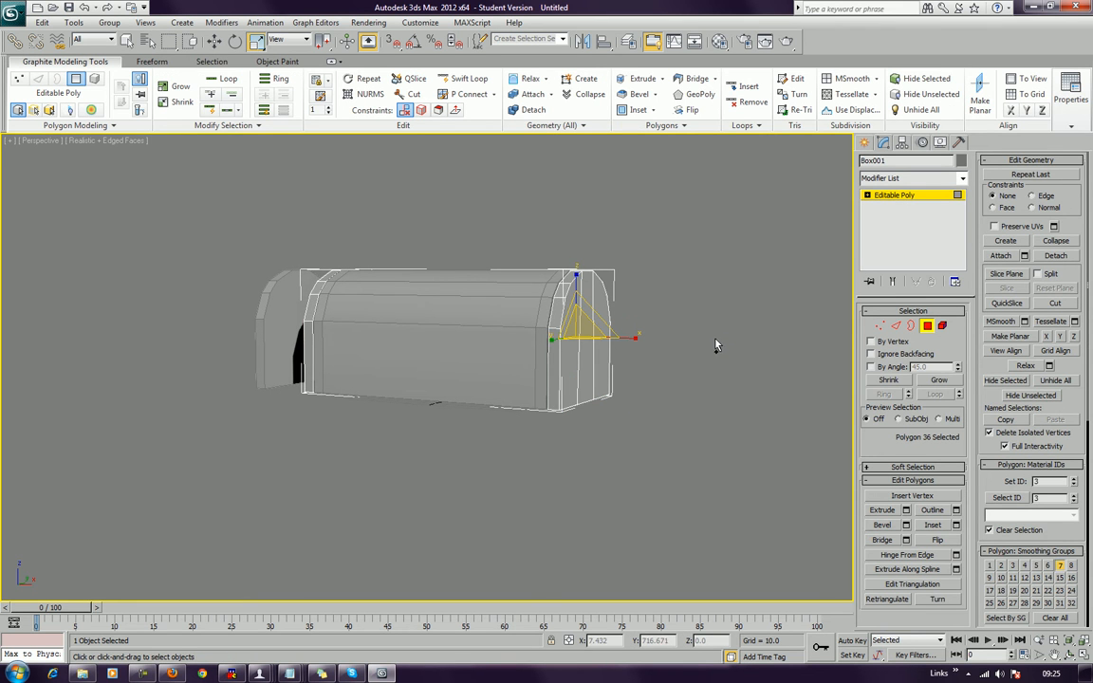
pyautogui.hotkey('ctrl', 'a')
pyautogui.click(1004, 274)
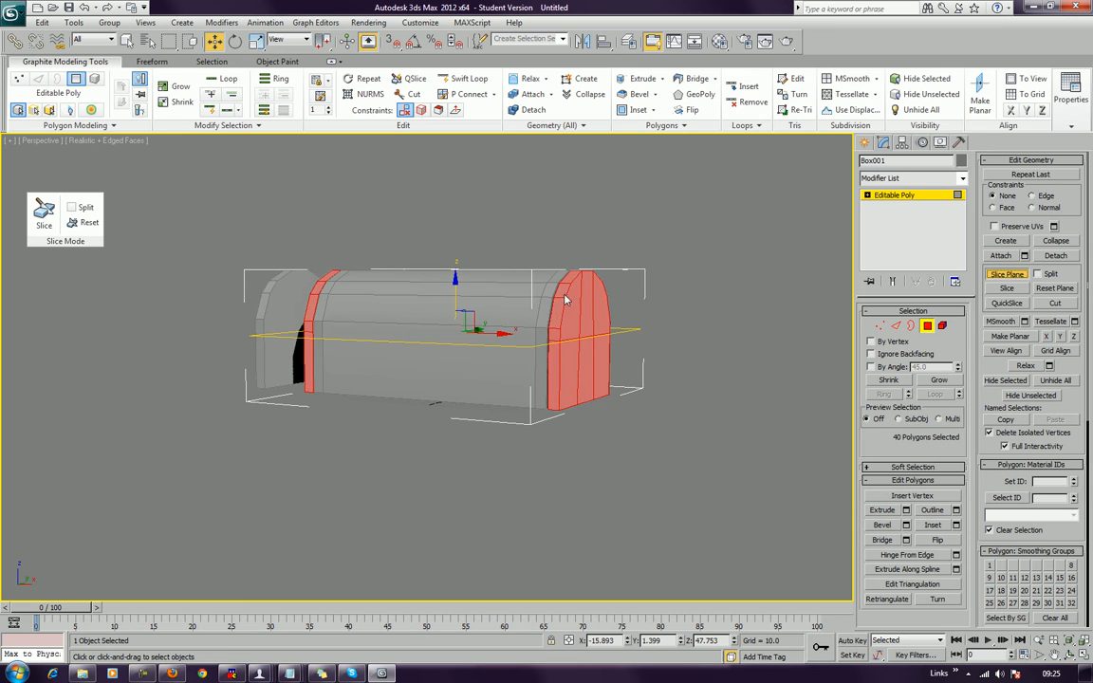
pyautogui.moveTo(456, 281); pyautogui.dragTo(444, 339)
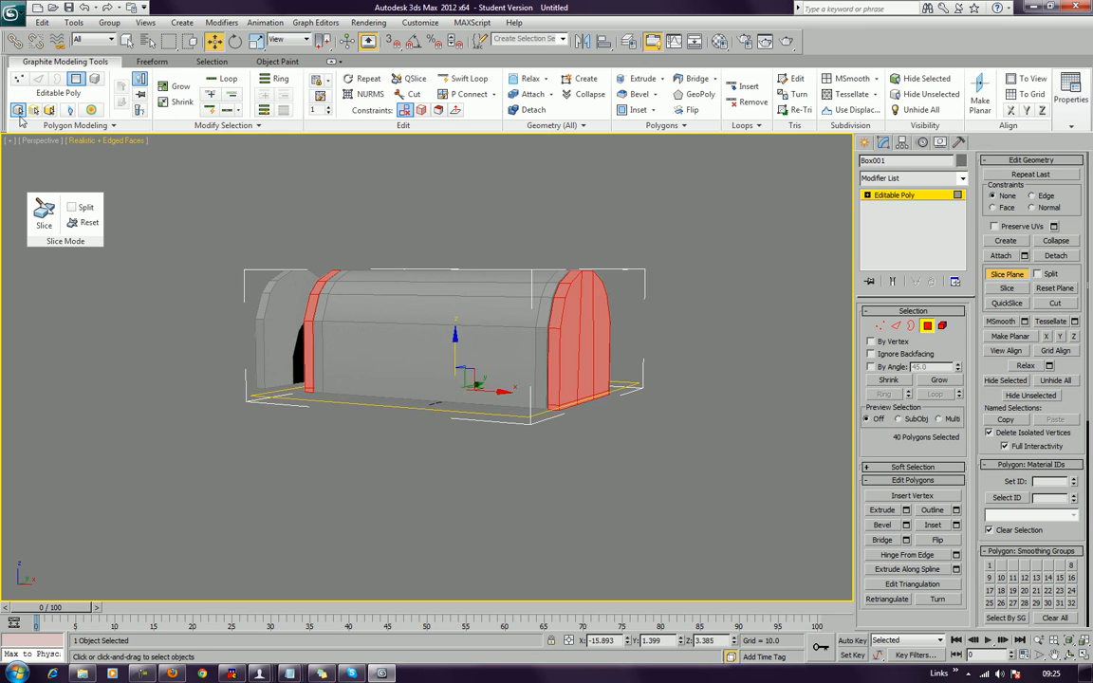
pyautogui.click(49, 218)
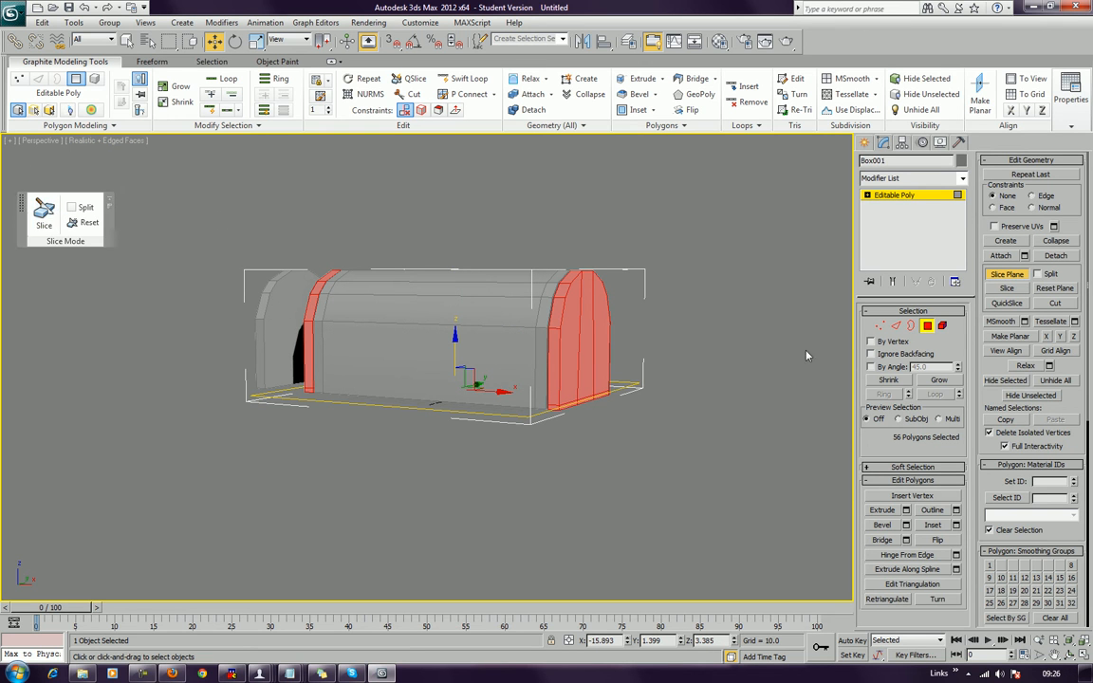
pyautogui.click(1010, 279)
# Step: Bridge the facing middle polygons at the inner base of both end panels into one strip under the body
pyautogui.moveTo(638, 419)
pyautogui.mouseDown(button='middle')
pyautogui.moveTo(696, 324)
pyautogui.moveTo(585, 329)
pyautogui.moveTo(649, 403)
pyautogui.mouseUp(button='middle')
pyautogui.rightClick(654, 395)
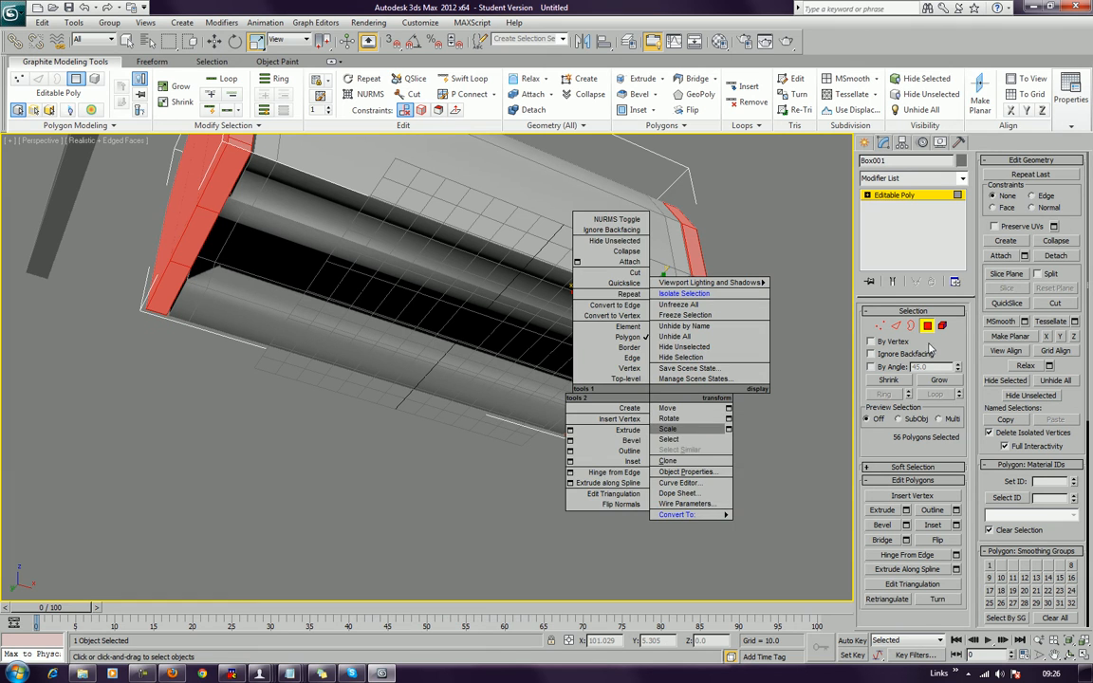
pyautogui.click(804, 424)
pyautogui.click(776, 423)
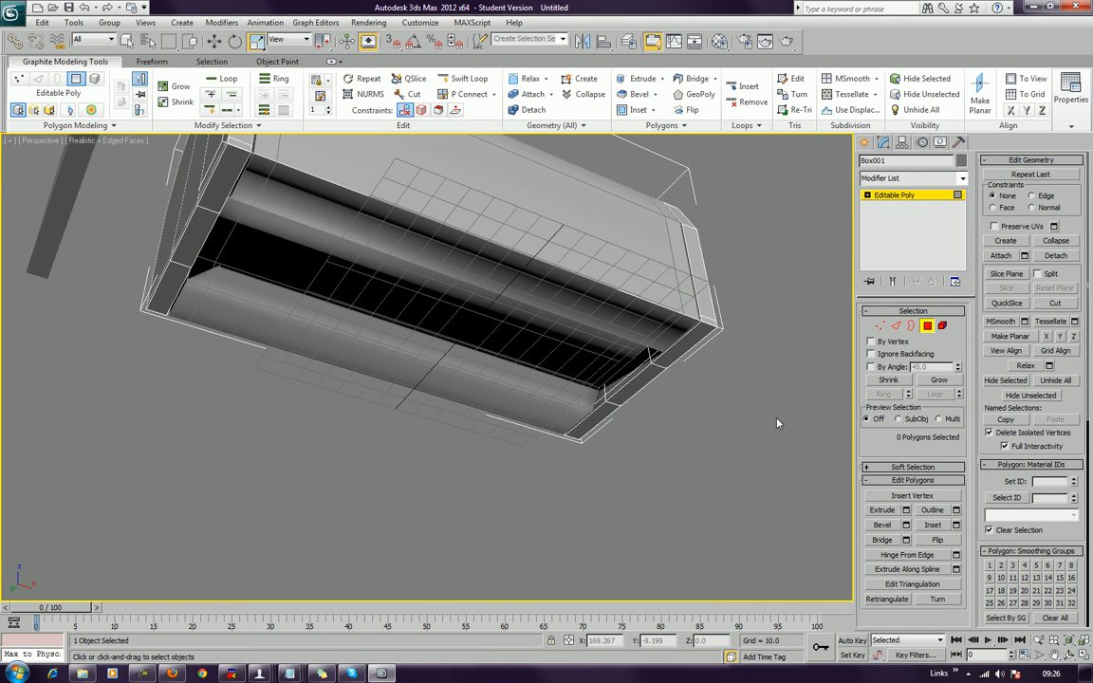
pyautogui.click(621, 381)
pyautogui.keyDown('alt'); pyautogui.moveTo(622, 381); pyautogui.dragTo(301, 484, button='middle'); pyautogui.keyUp('alt')
pyautogui.keyDown('ctrl'); pyautogui.click(266, 501); pyautogui.keyUp('ctrl')
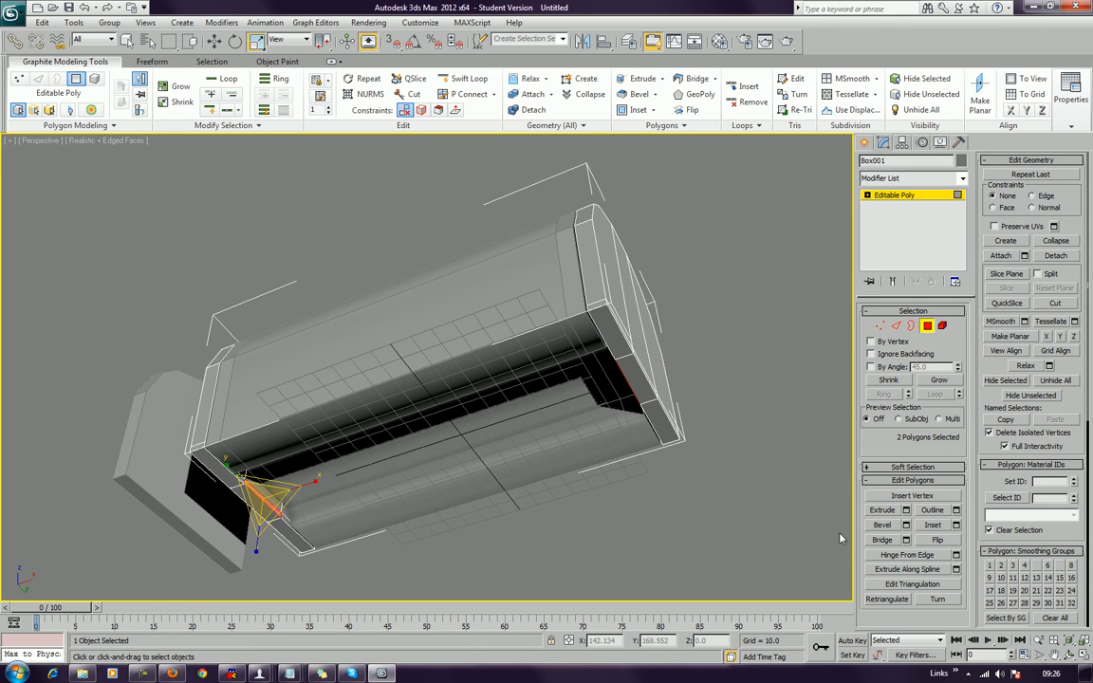
pyautogui.click(875, 540)
# Step: Extrude the bridged strip's underside downward together with the middle base polygons of both end panels
pyautogui.keyDown('ctrl'); pyautogui.click(633, 379); pyautogui.keyUp('ctrl')
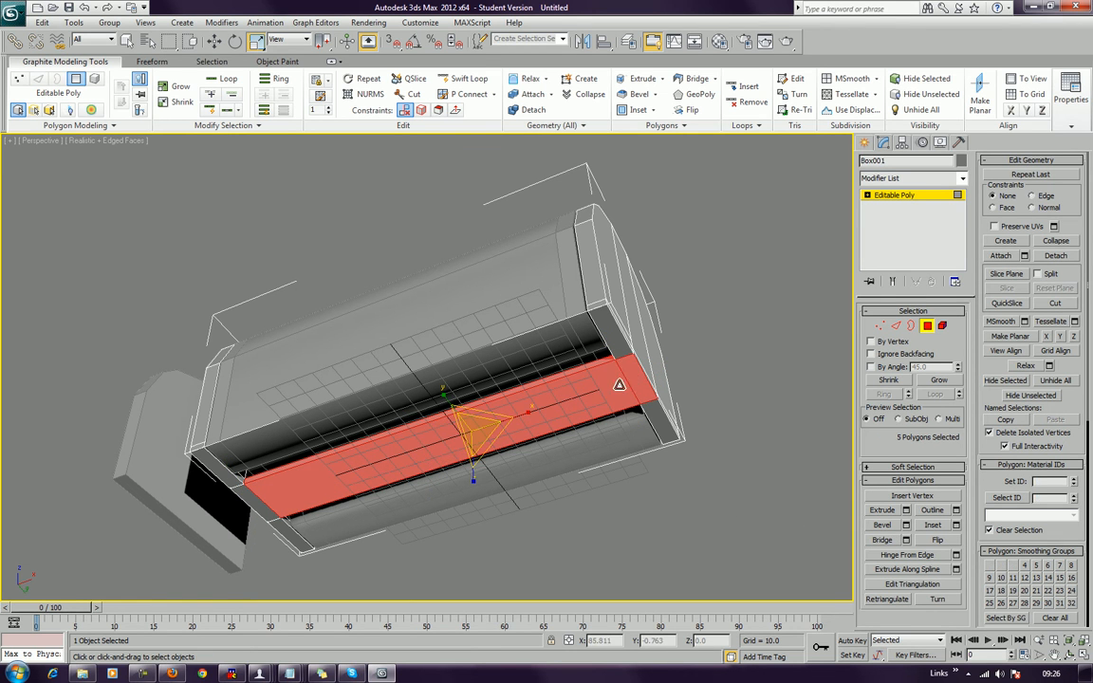
pyautogui.click(563, 406)
pyautogui.keyDown('ctrl'); pyautogui.click(632, 378); pyautogui.keyUp('ctrl')
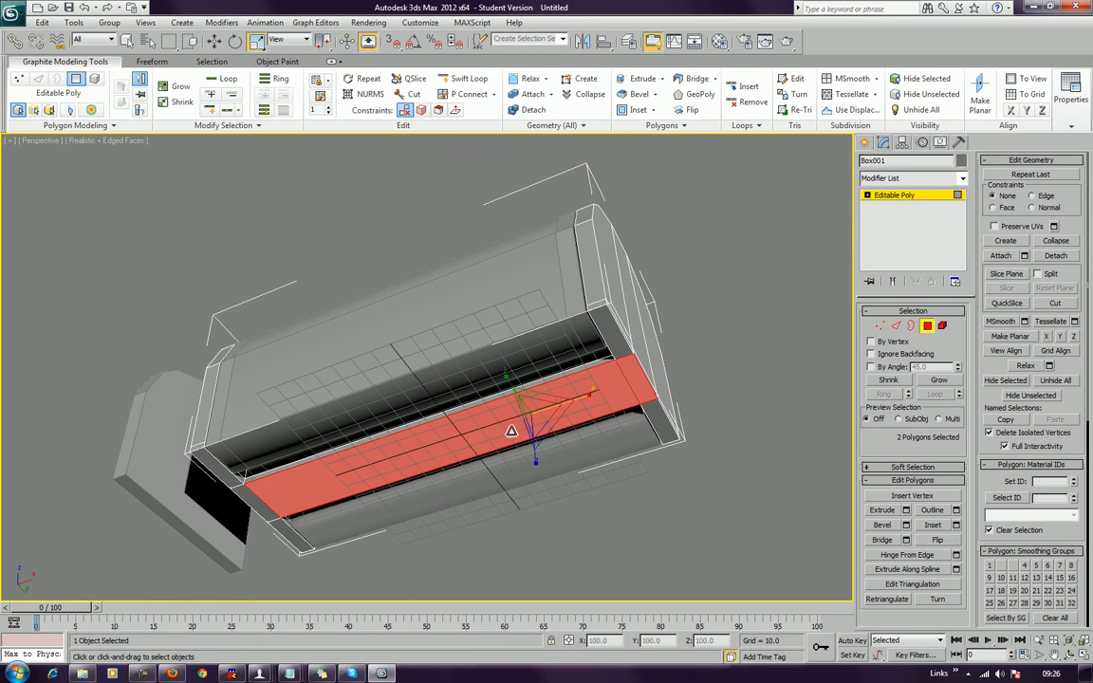
pyautogui.keyDown('ctrl'); pyautogui.click(266, 506); pyautogui.keyUp('ctrl')
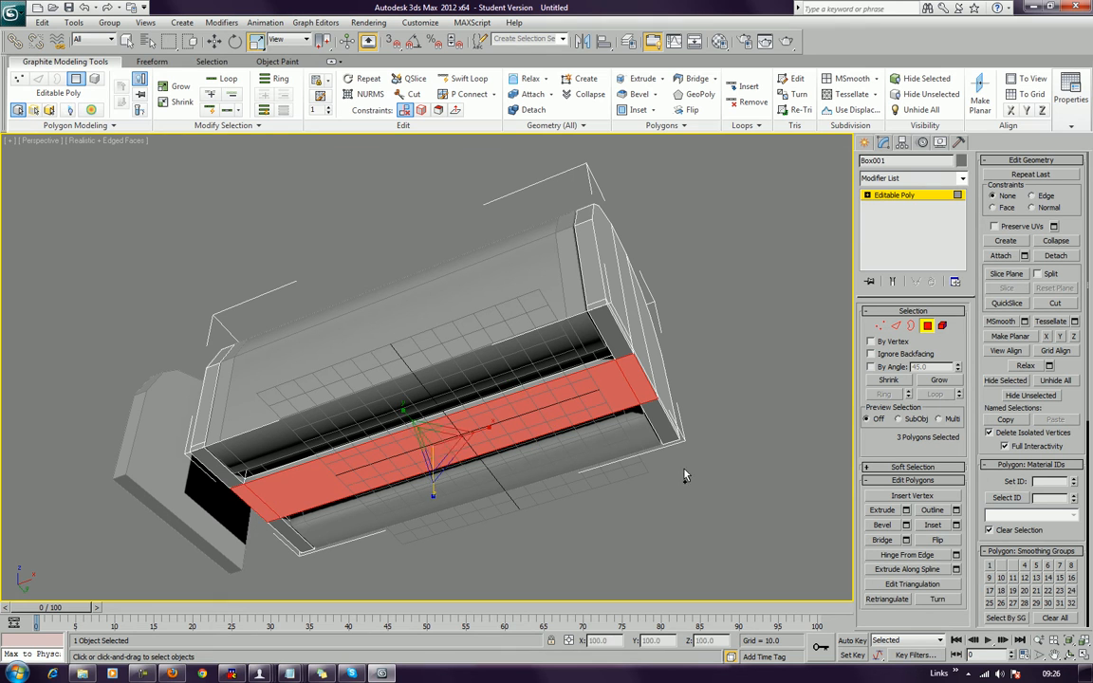
pyautogui.click(882, 511)
pyautogui.moveTo(443, 379); pyautogui.dragTo(539, 401)
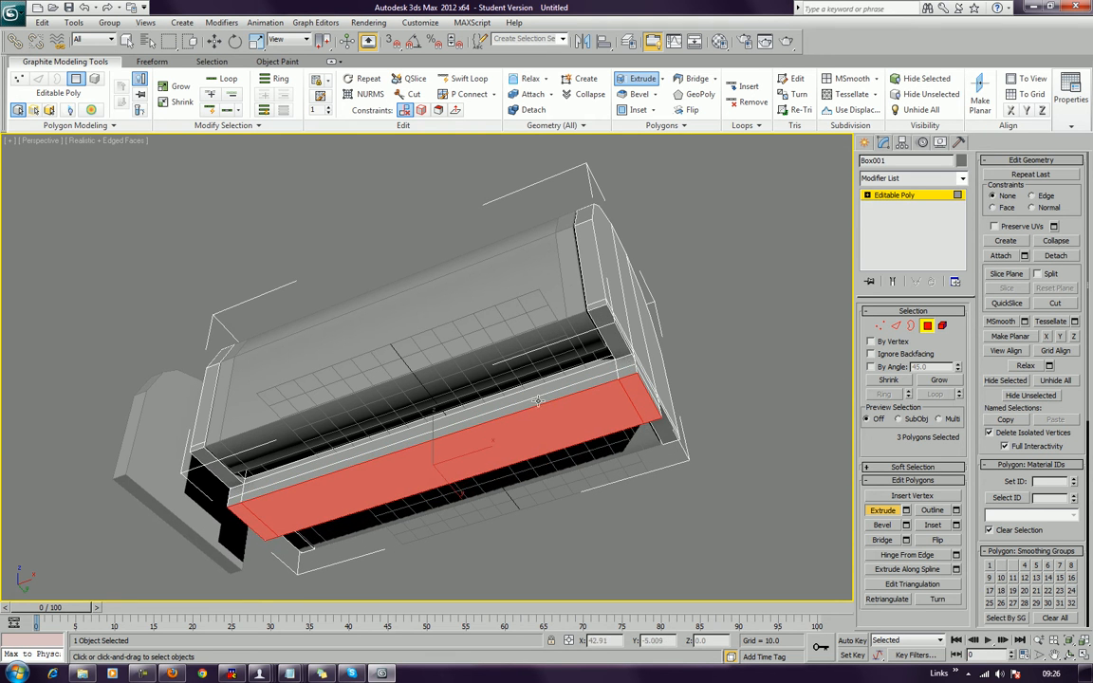
# Step: Extrude the six side polygons along both long sides of the lowered base strip outward to widen the base
pyautogui.keyDown('alt'); pyautogui.moveTo(468, 406); pyautogui.dragTo(607, 432, button='middle'); pyautogui.keyUp('alt')
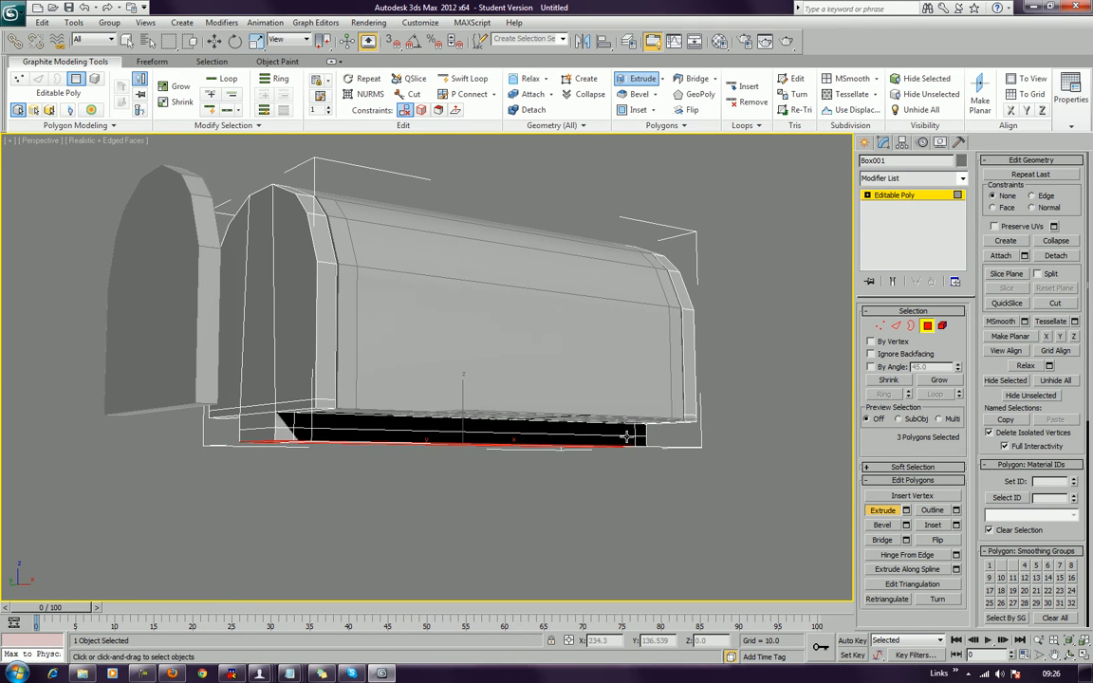
pyautogui.click(323, 433)
pyautogui.keyDown('ctrl'); pyautogui.click(282, 434); pyautogui.keyUp('ctrl')
pyautogui.keyDown('alt'); pyautogui.moveTo(236, 442); pyautogui.dragTo(296, 426, button='middle'); pyautogui.keyUp('alt')
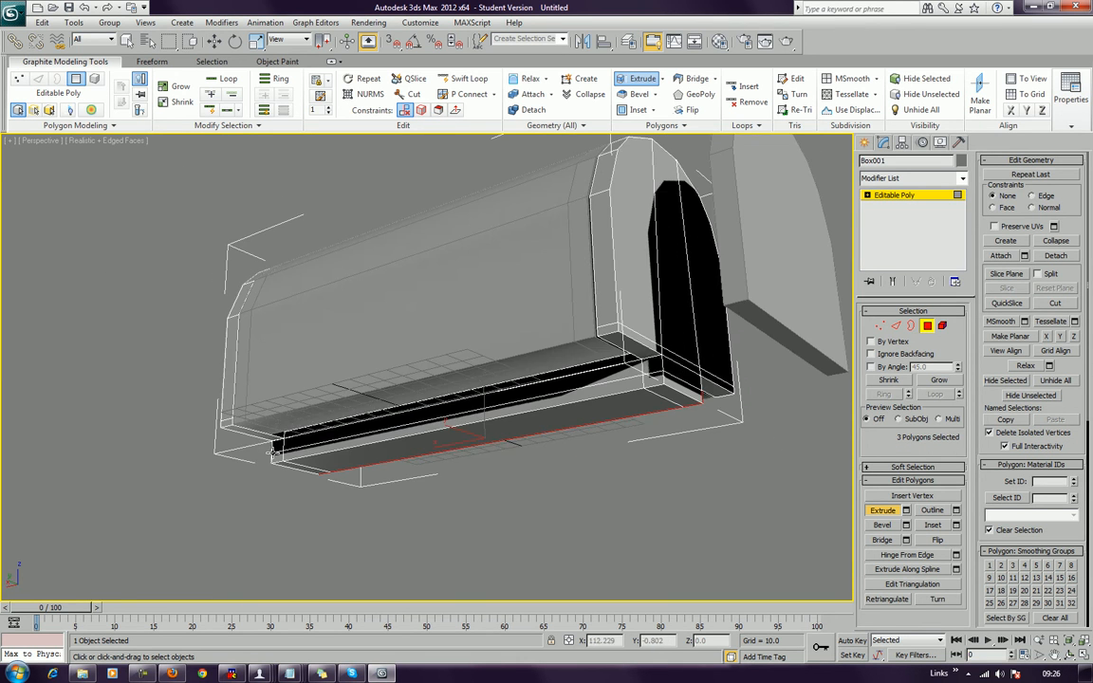
pyautogui.keyDown('ctrl'); pyautogui.click(355, 445); pyautogui.keyUp('ctrl')
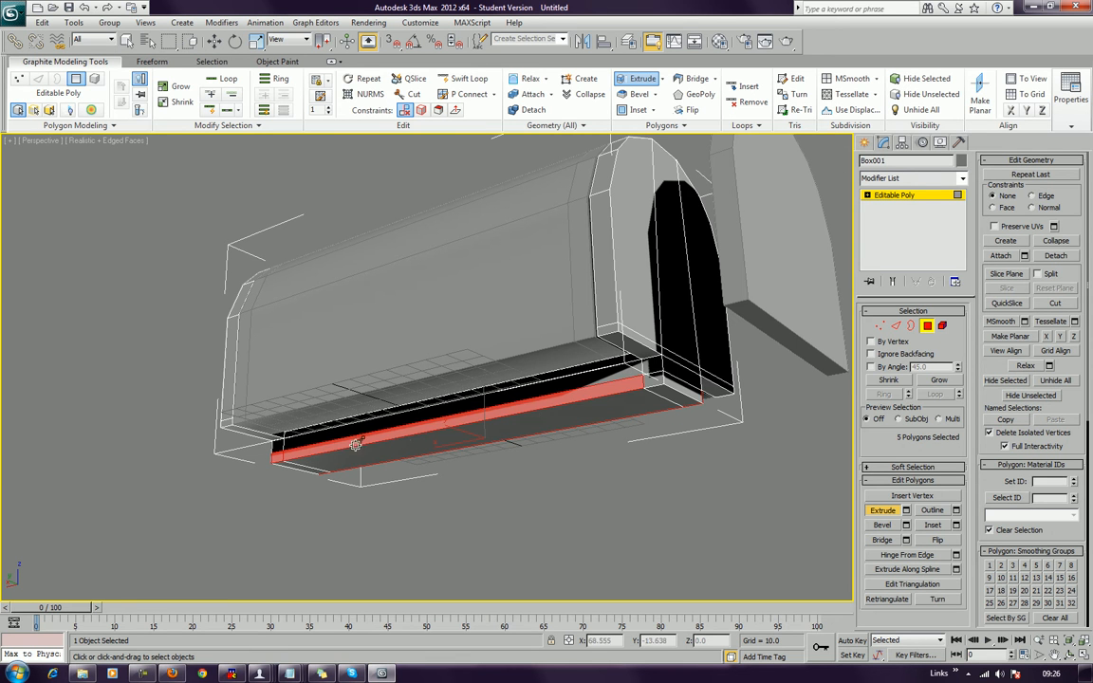
pyautogui.keyDown('ctrl'); pyautogui.click(649, 383); pyautogui.keyUp('ctrl')
pyautogui.keyDown('alt'); pyautogui.moveTo(649, 384); pyautogui.dragTo(774, 484, button='middle'); pyautogui.keyUp('alt')
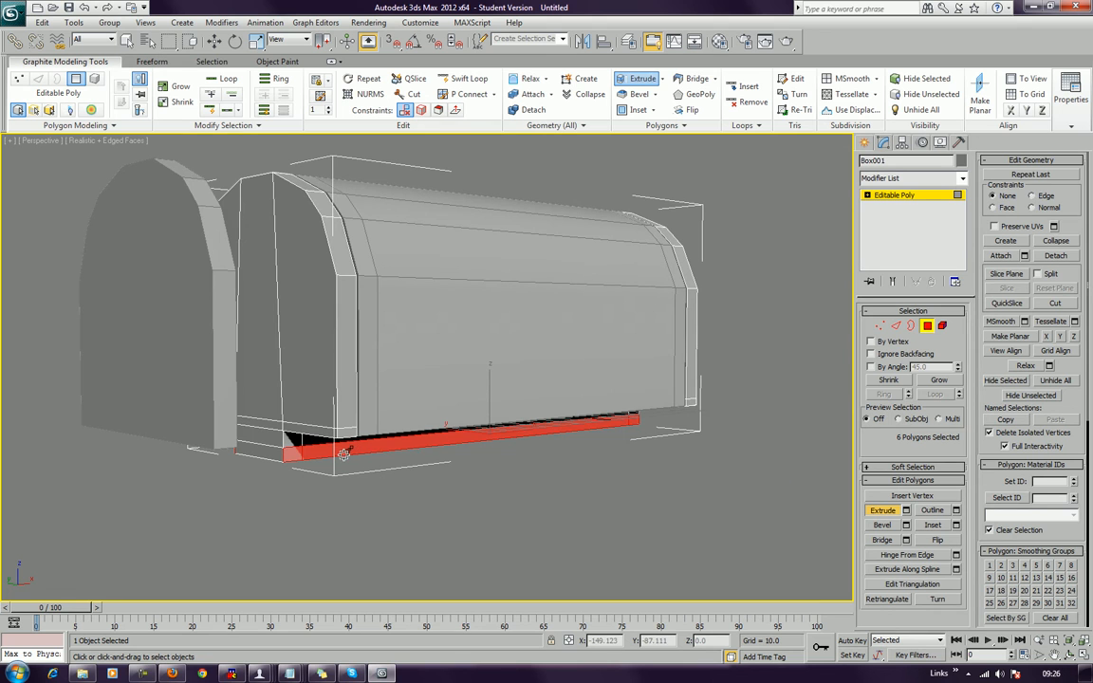
pyautogui.moveTo(343, 447); pyautogui.dragTo(367, 328)
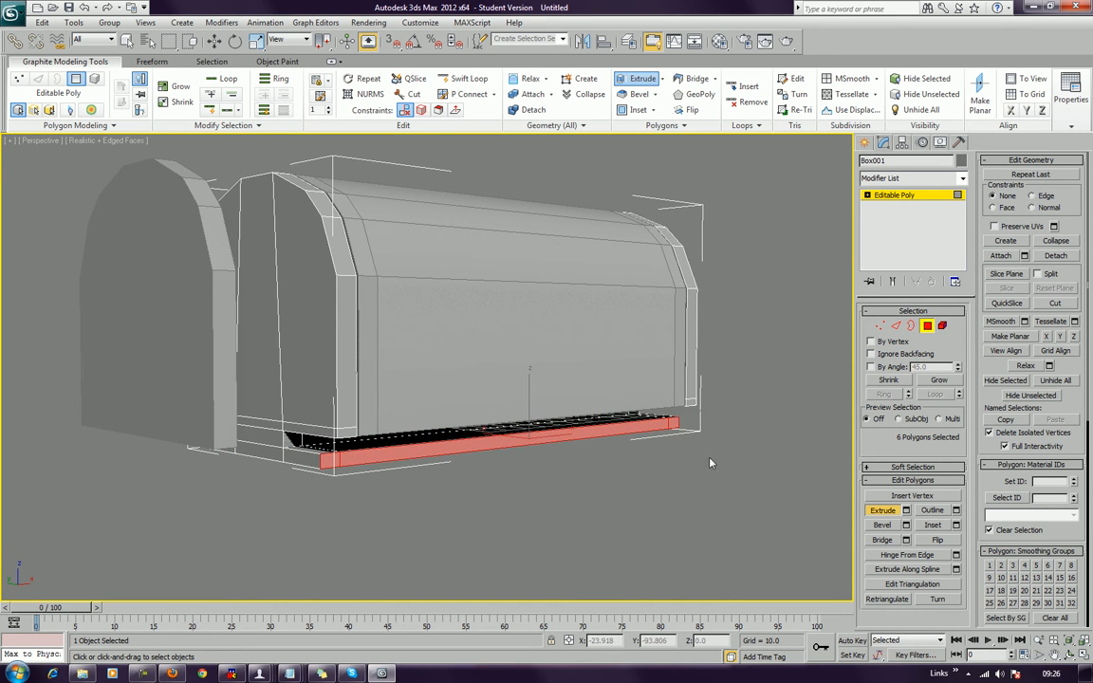
# Step: Bevel the six outer side polygons outward with an enlarged outline to form a taller rail along each side
pyautogui.click(882, 524)
pyautogui.moveTo(381, 457); pyautogui.dragTo(407, 412)
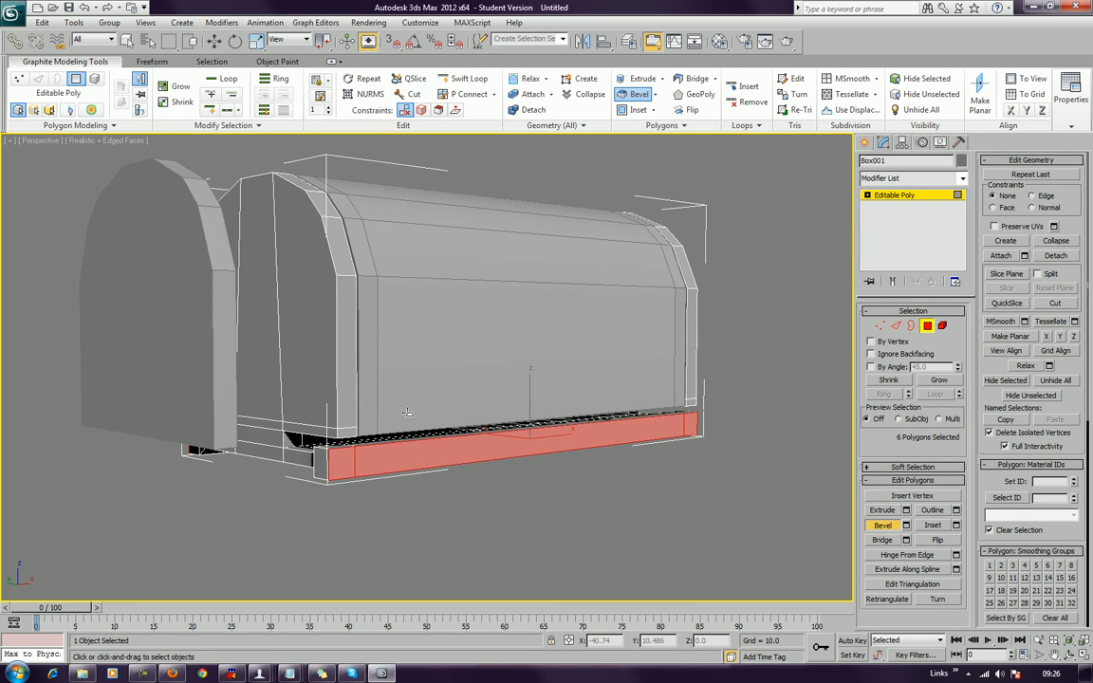
pyautogui.click(409, 412)
# Step: Chamfer the eight short upper and lower edges at the ends of both base rails twice to round them
pyautogui.keyDown('alt'); pyautogui.moveTo(455, 543); pyautogui.dragTo(499, 548, button='middle'); pyautogui.keyUp('alt')
pyautogui.click(896, 325)
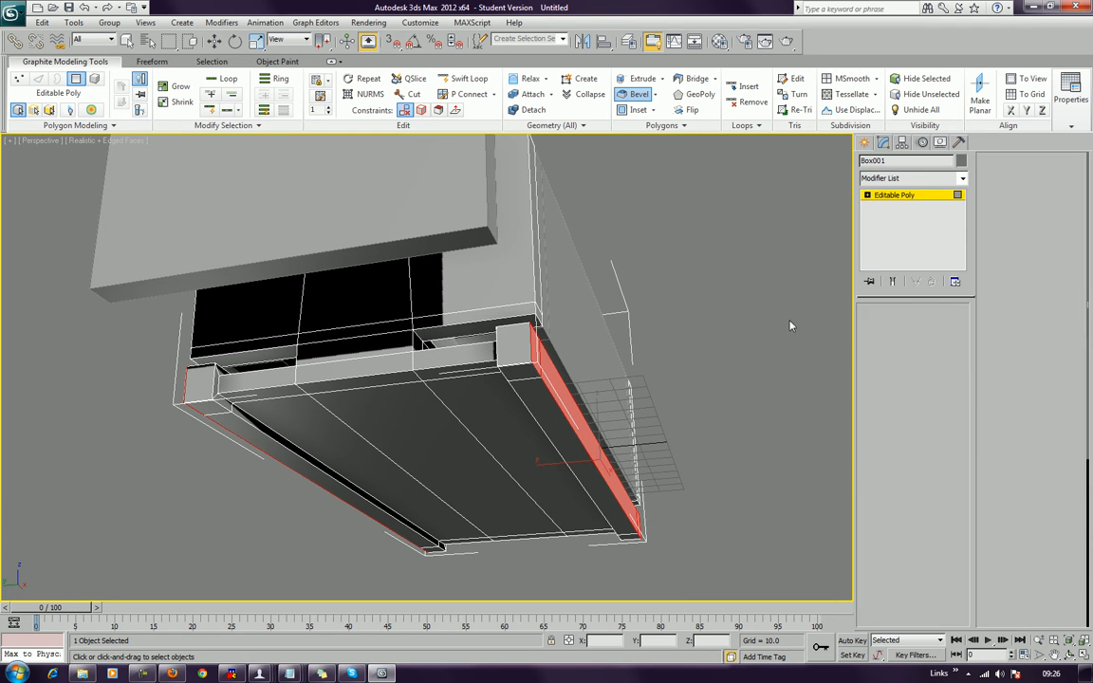
pyautogui.click(523, 324)
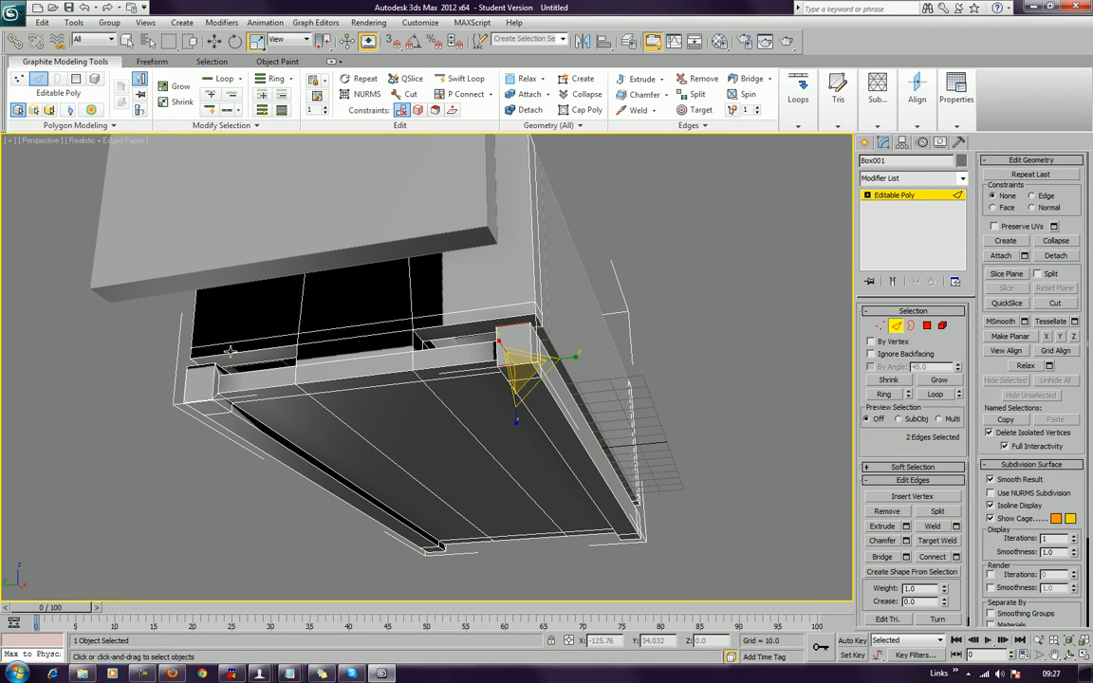
pyautogui.keyDown('ctrl'); pyautogui.click(194, 366); pyautogui.keyUp('ctrl')
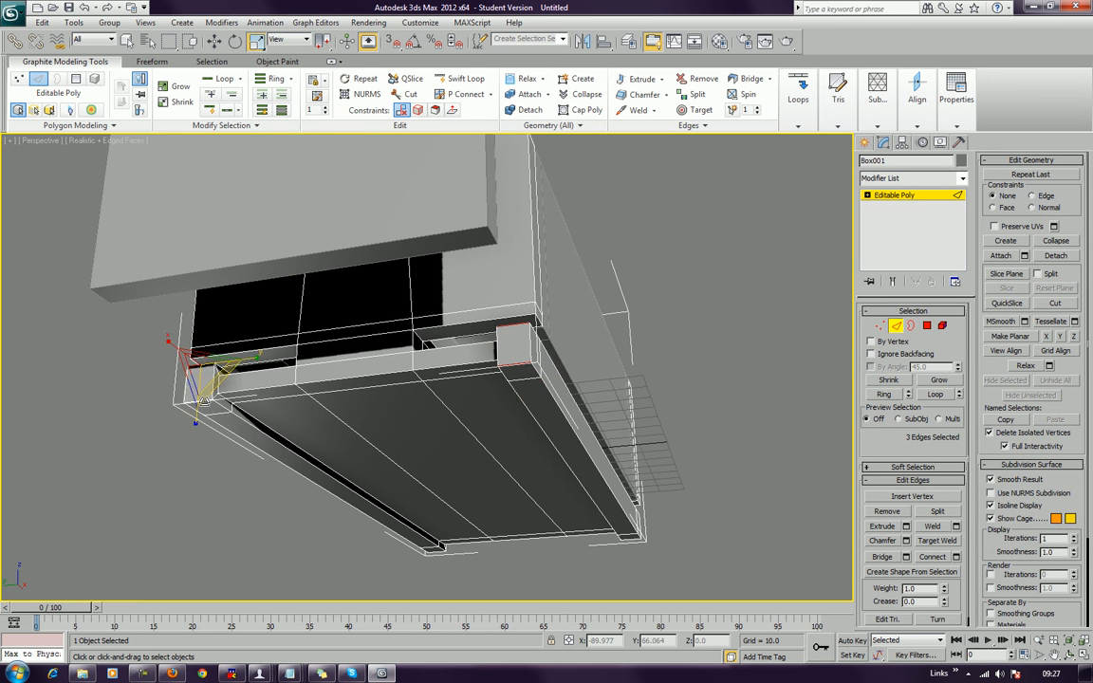
pyautogui.keyDown('alt'); pyautogui.moveTo(200, 368); pyautogui.dragTo(474, 429, button='middle'); pyautogui.keyUp('alt')
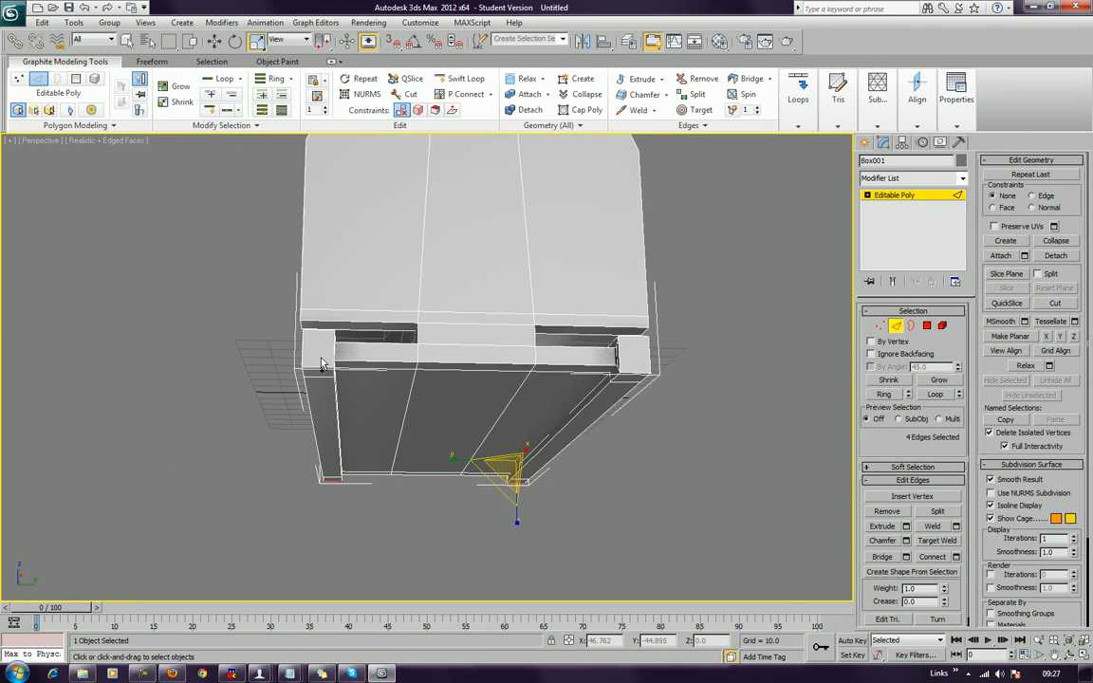
pyautogui.keyDown('ctrl'); pyautogui.click(316, 330); pyautogui.keyUp('ctrl')
pyautogui.keyDown('ctrl'); pyautogui.click(316, 357); pyautogui.keyUp('ctrl')
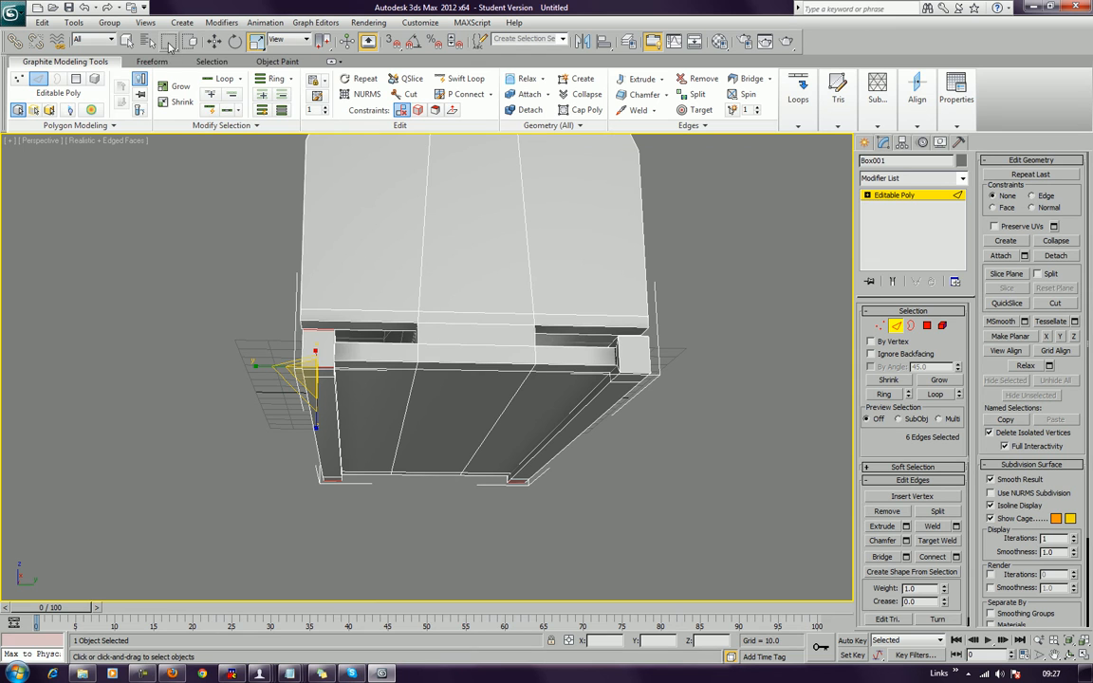
pyautogui.click(126, 41)
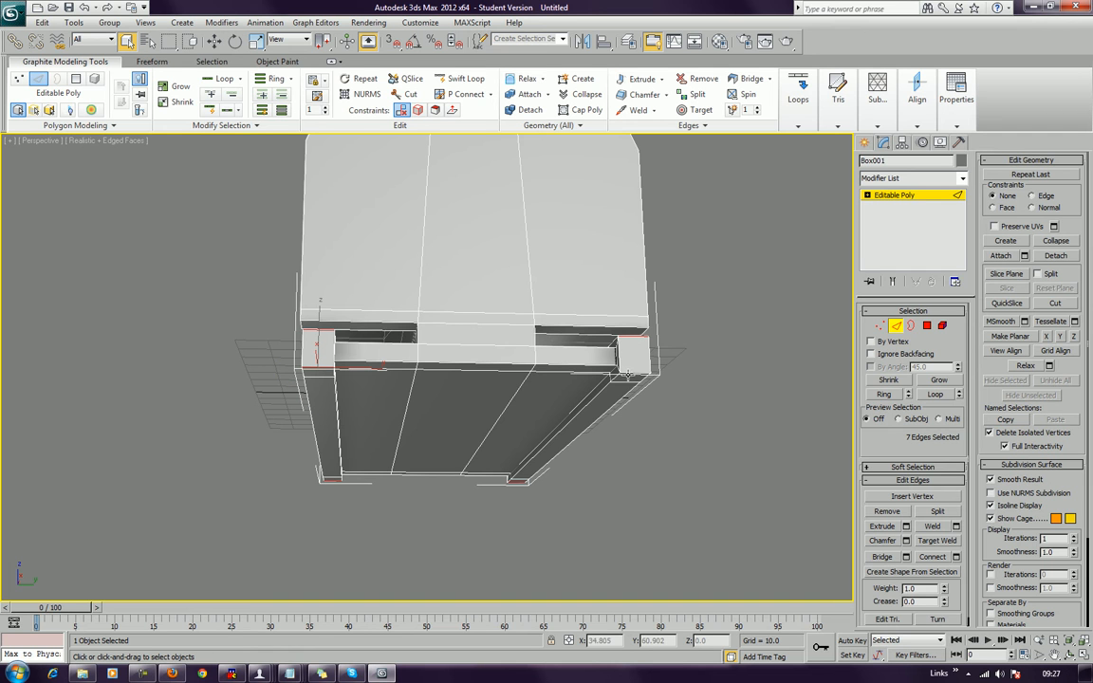
pyautogui.keyDown('alt'); pyautogui.moveTo(604, 371); pyautogui.dragTo(690, 331, button='middle'); pyautogui.keyUp('alt')
pyautogui.click(894, 542)
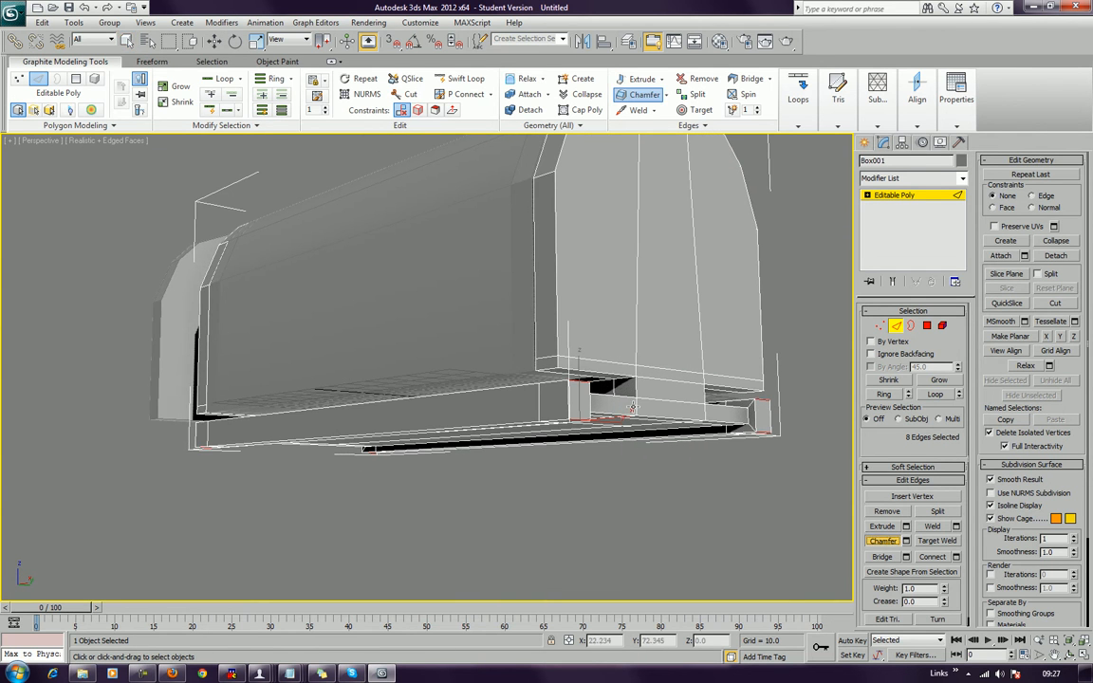
pyautogui.moveTo(579, 423); pyautogui.dragTo(586, 408)
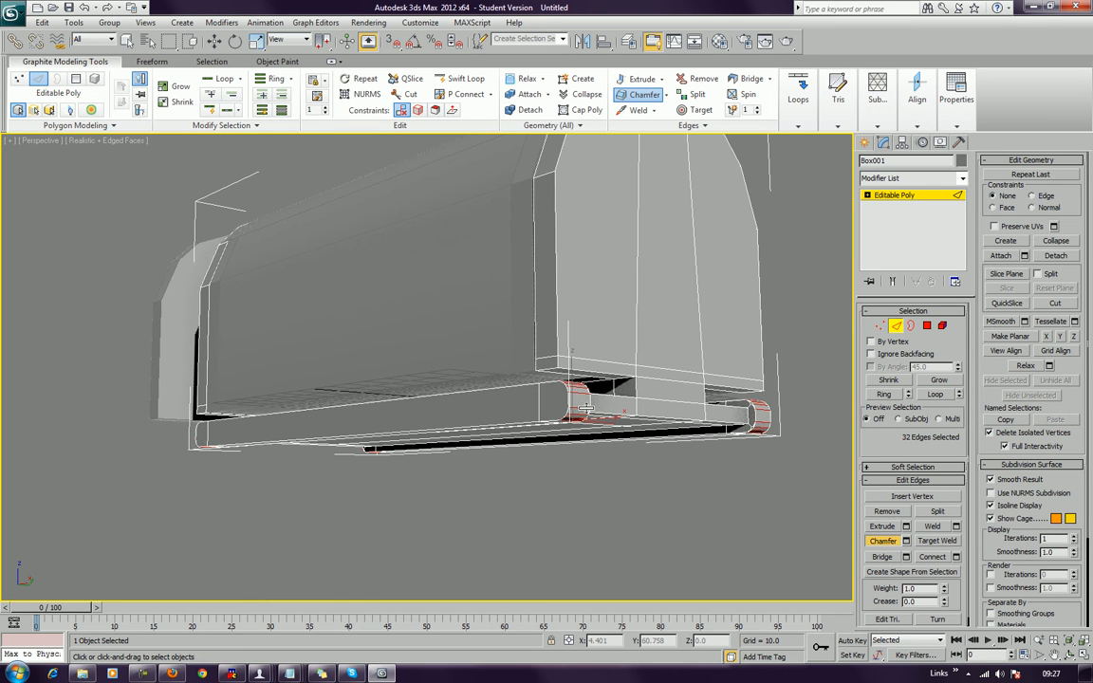
pyautogui.click(514, 498)
# Step: Connect the lengthwise edges of the arched body with one edge loop around its middle
pyautogui.scroll(-5, 507, 460)
pyautogui.keyDown('alt'); pyautogui.moveTo(508, 460); pyautogui.dragTo(188, 415, button='middle'); pyautogui.keyUp('alt')
pyautogui.scroll(6, 585, 470)
pyautogui.keyDown('alt'); pyautogui.moveTo(370, 424); pyautogui.dragTo(255, 424, button='middle'); pyautogui.keyUp('alt')
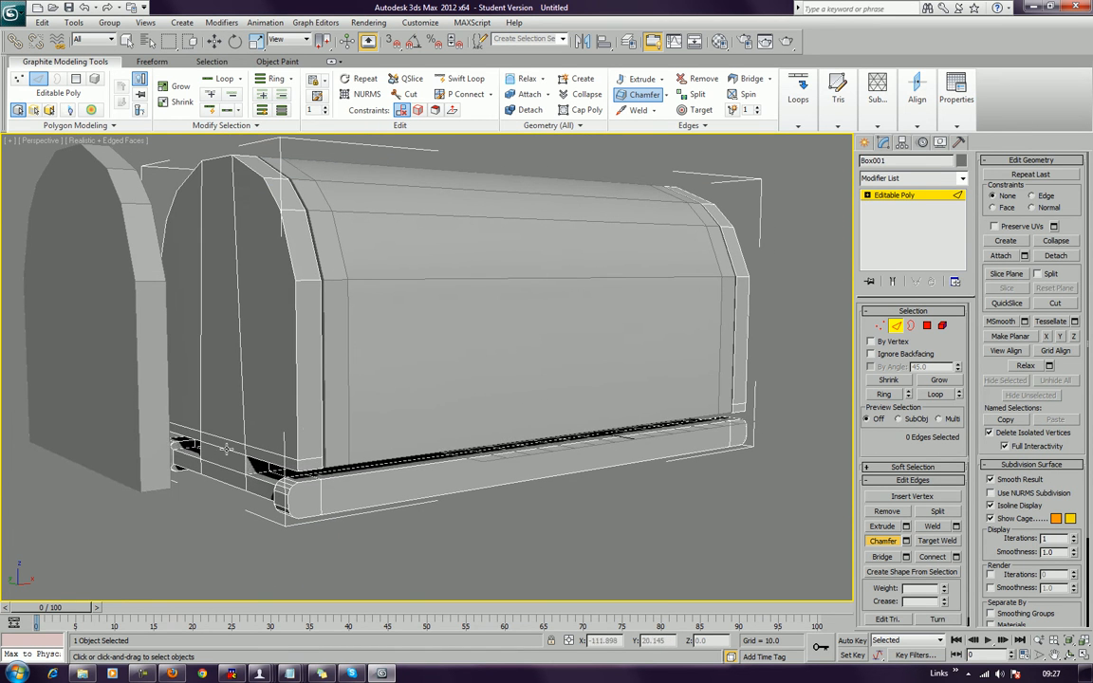
pyautogui.keyDown('alt'); pyautogui.moveTo(329, 435); pyautogui.dragTo(474, 402, button='middle'); pyautogui.keyUp('alt')
pyautogui.click(899, 328)
pyautogui.click(549, 408)
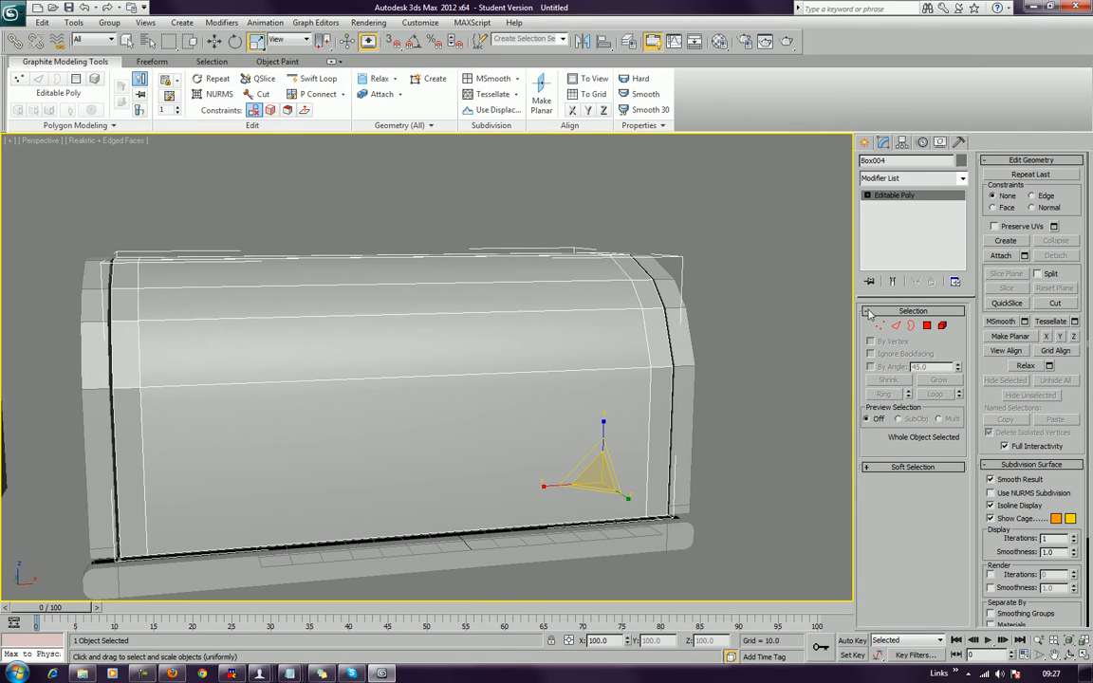
pyautogui.click(899, 328)
pyautogui.keyDown('alt'); pyautogui.moveTo(355, 351); pyautogui.dragTo(346, 209, button='middle'); pyautogui.keyUp('alt')
pyautogui.moveTo(346, 211); pyautogui.dragTo(348, 539)
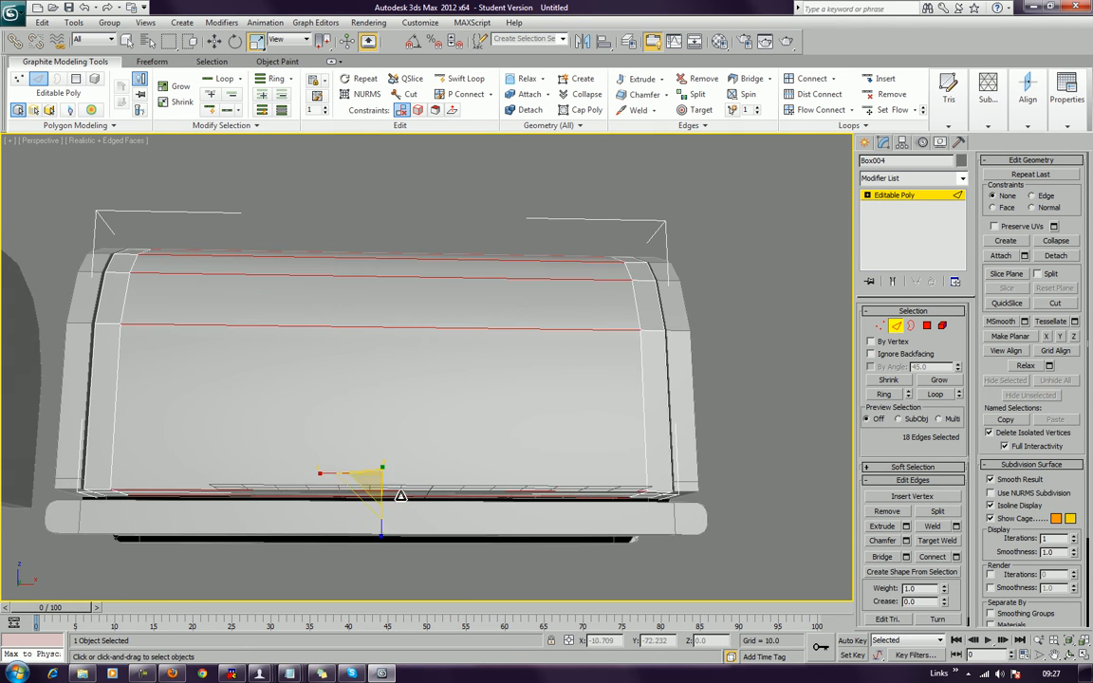
pyautogui.keyDown('alt'); pyautogui.moveTo(350, 428); pyautogui.dragTo(363, 473, button='middle'); pyautogui.keyUp('alt')
pyautogui.click(934, 557)
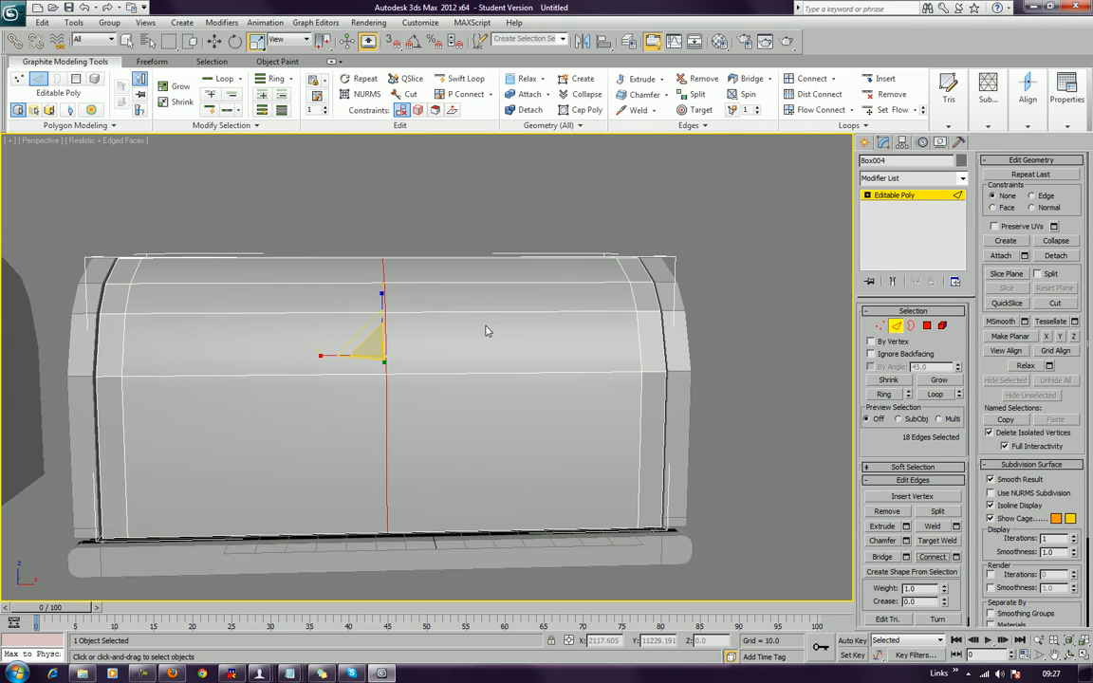
# Step: Connect the lengthwise edges on both halves of the body to add a loop through the centre of each half
pyautogui.moveTo(257, 217); pyautogui.dragTo(234, 546)
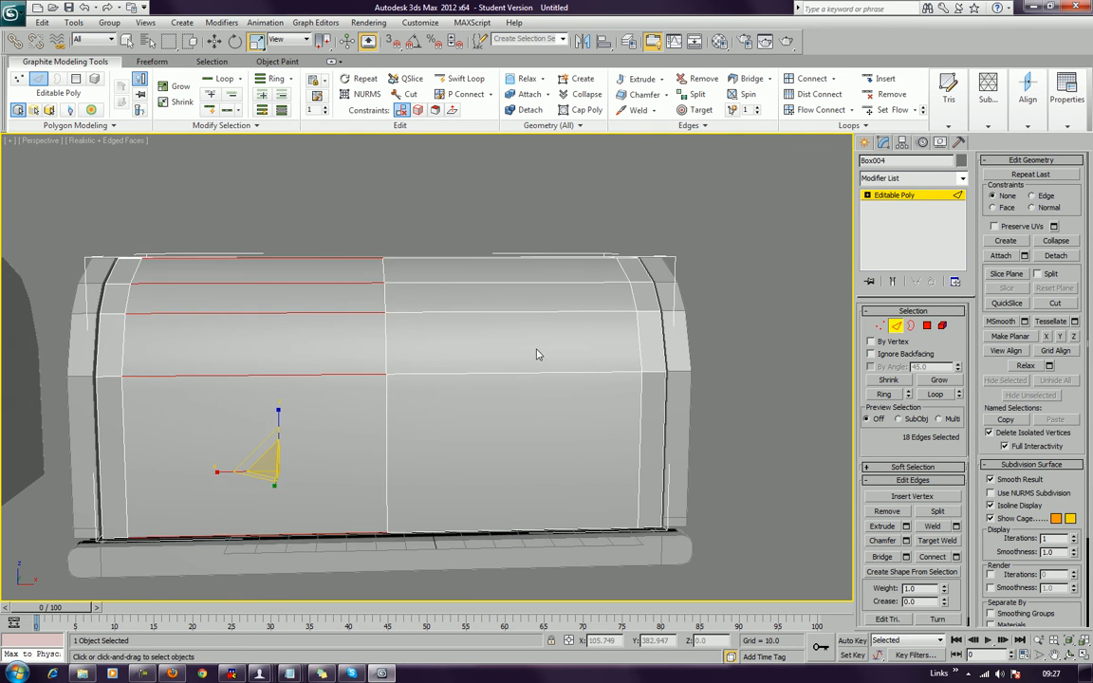
pyautogui.keyDown('ctrl'); pyautogui.moveTo(481, 481); pyautogui.dragTo(491, 580); pyautogui.keyUp('ctrl')
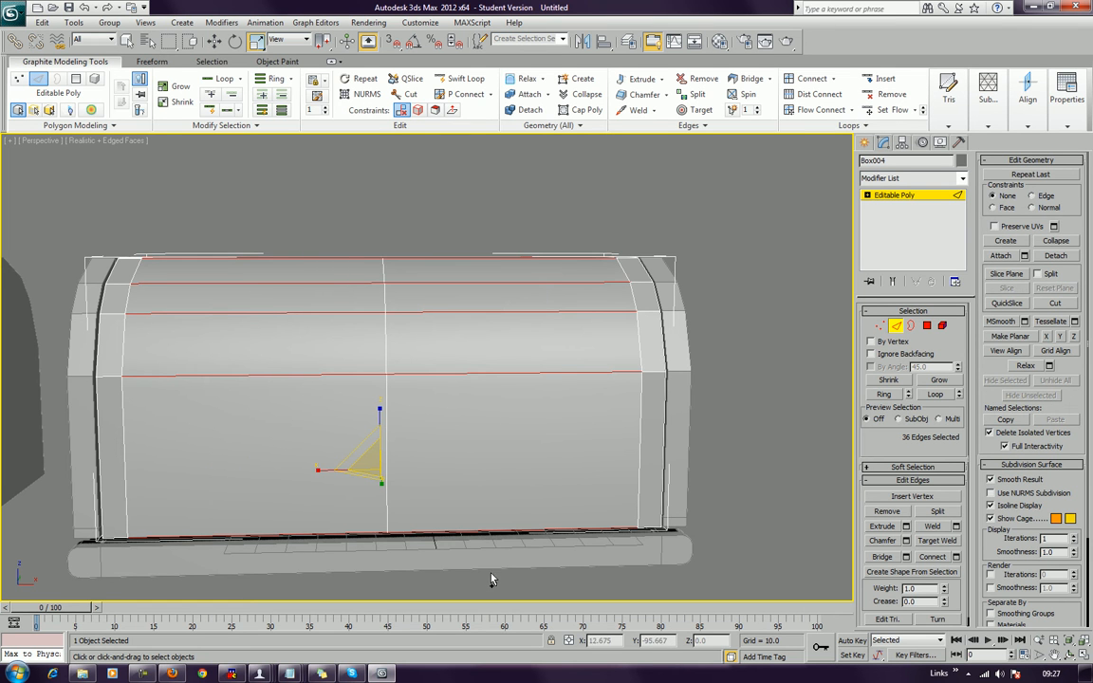
pyautogui.click(932, 556)
pyautogui.click(387, 135)
pyautogui.keyDown('alt'); pyautogui.moveTo(384, 278); pyautogui.dragTo(406, 315, button='middle'); pyautogui.keyUp('alt')
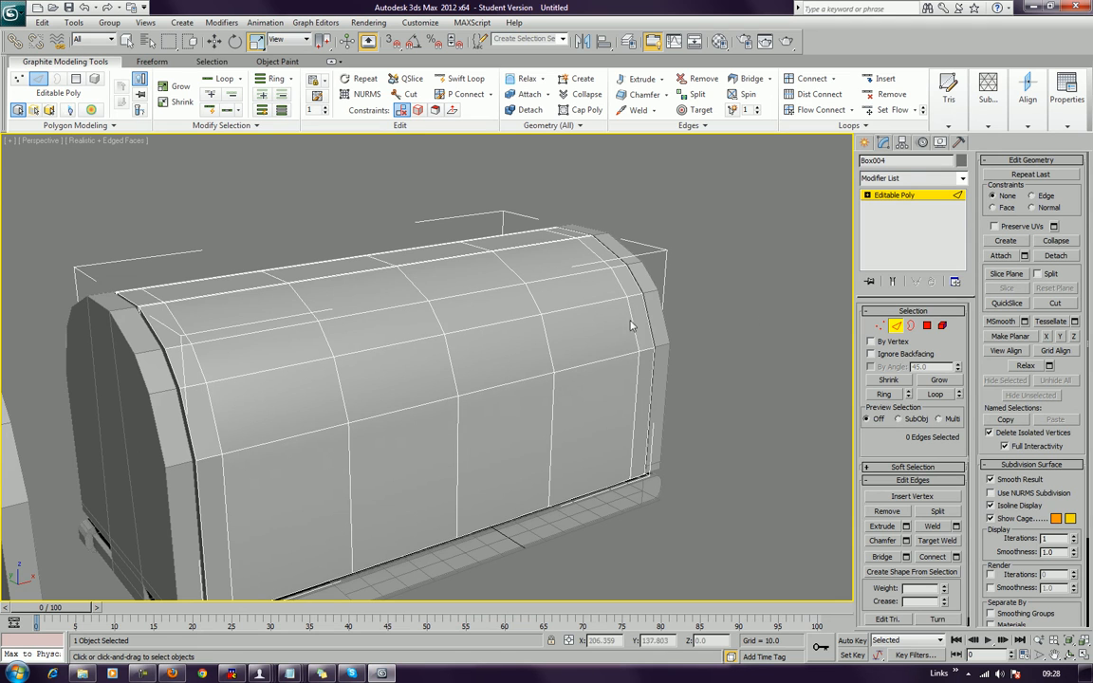
# Step: Detach the three stacked front polygons just left of the arched body's middle as a separate object
pyautogui.click(927, 325)
pyautogui.click(437, 318)
pyautogui.keyDown('ctrl'); pyautogui.click(470, 322); pyautogui.keyUp('ctrl')
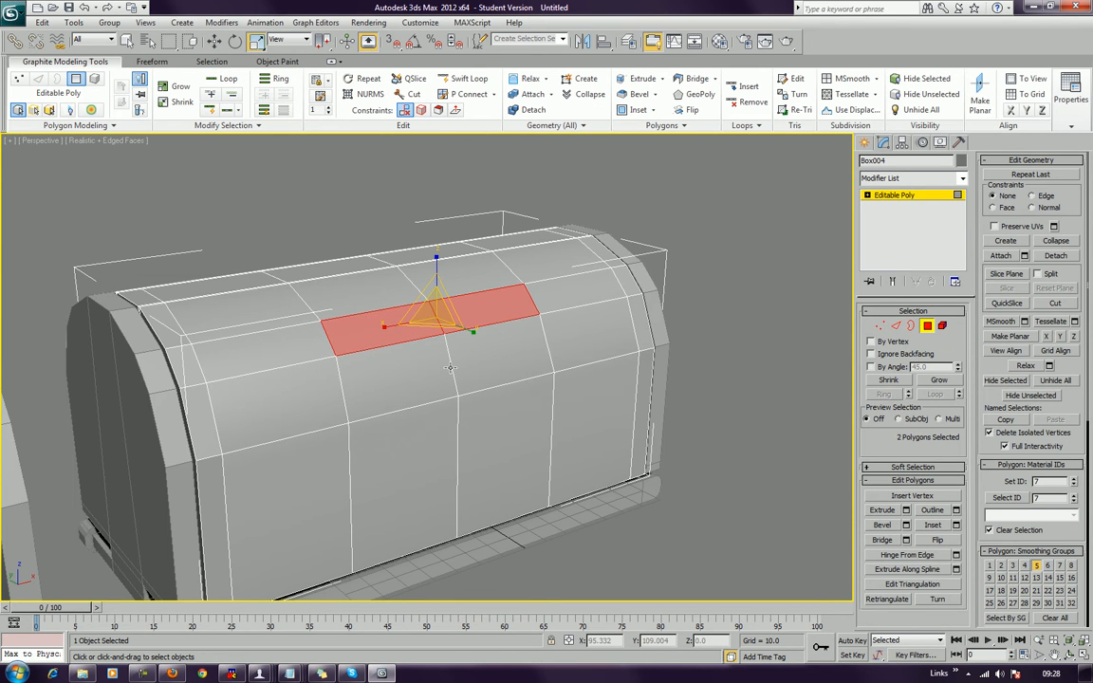
pyautogui.click(415, 377)
pyautogui.click(382, 321)
pyautogui.press('q')
pyautogui.keyDown('ctrl'); pyautogui.click(397, 387); pyautogui.keyUp('ctrl')
pyautogui.keyDown('ctrl'); pyautogui.click(402, 465); pyautogui.keyUp('ctrl')
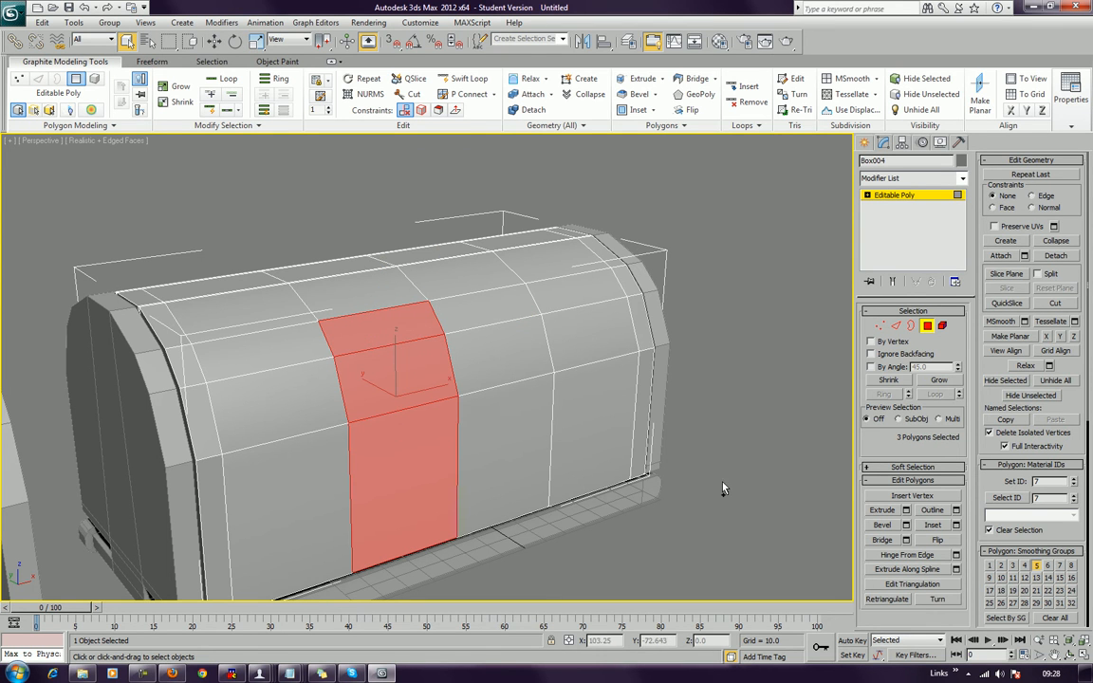
pyautogui.click(933, 524)
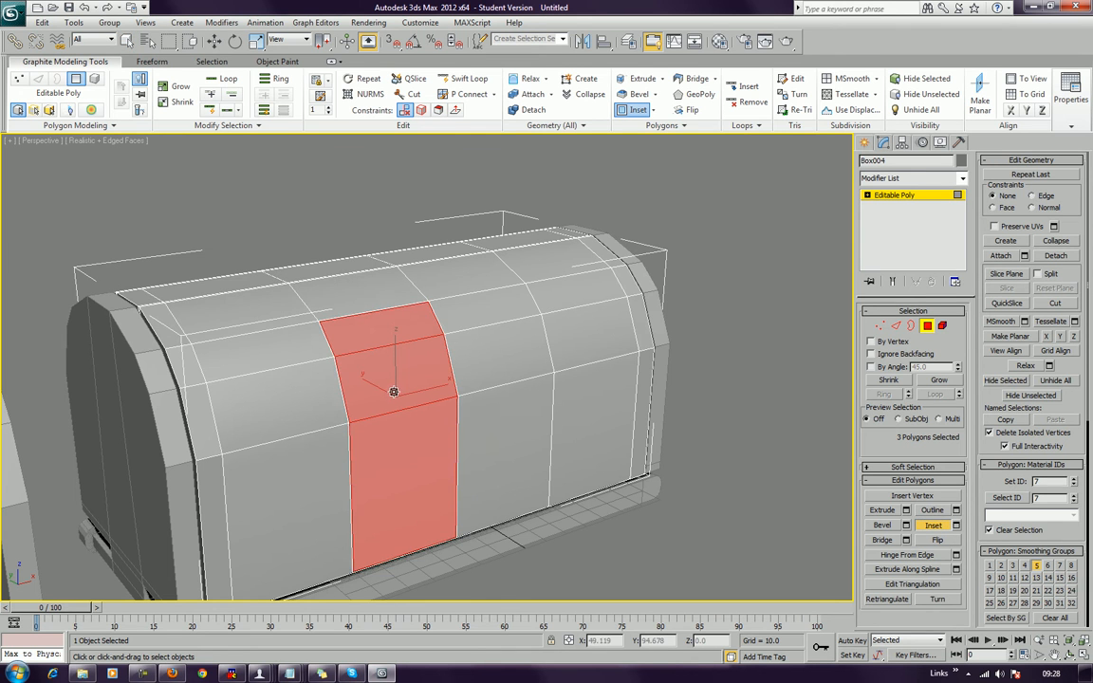
pyautogui.click(486, 320)
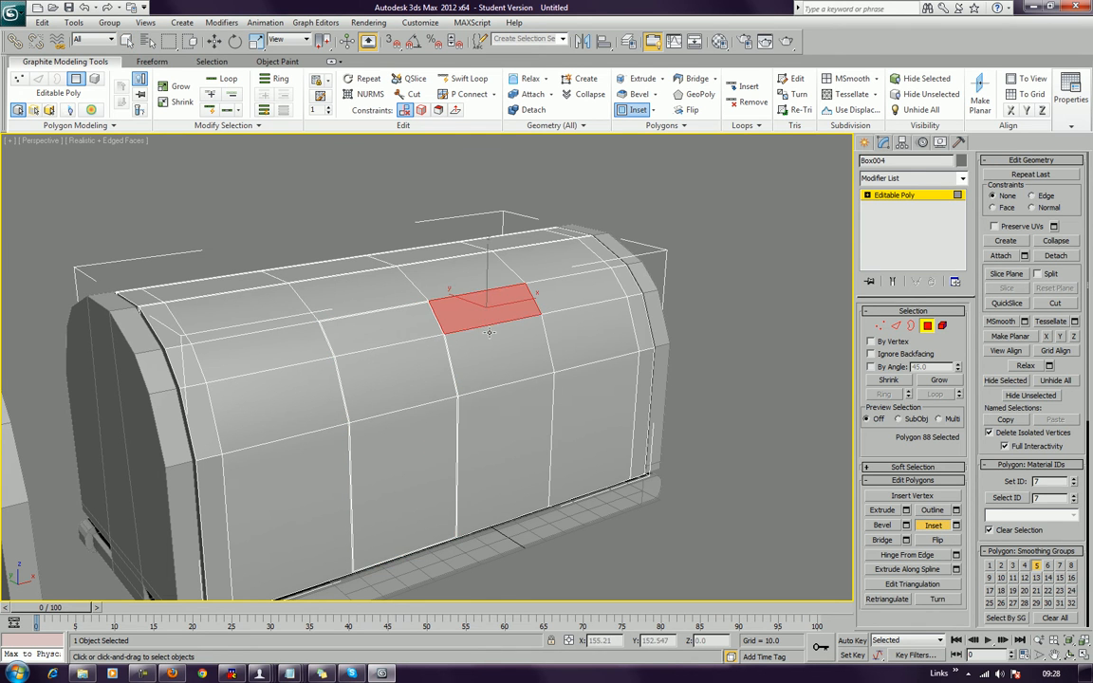
pyautogui.hotkey('ctrl', 'z')
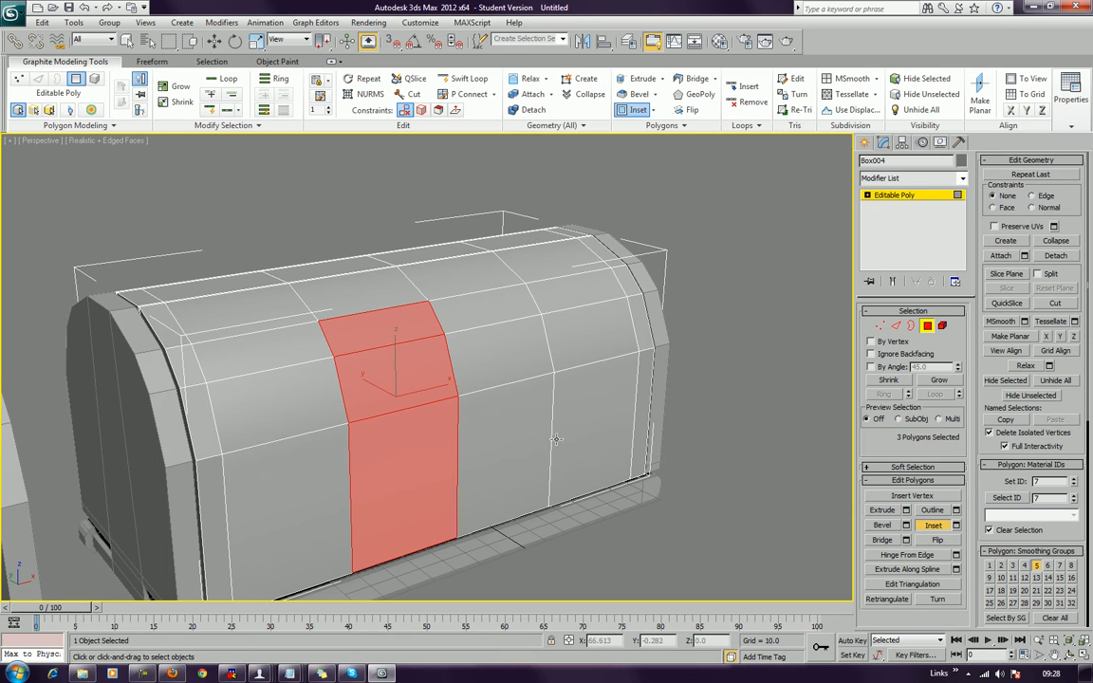
pyautogui.click(1054, 255)
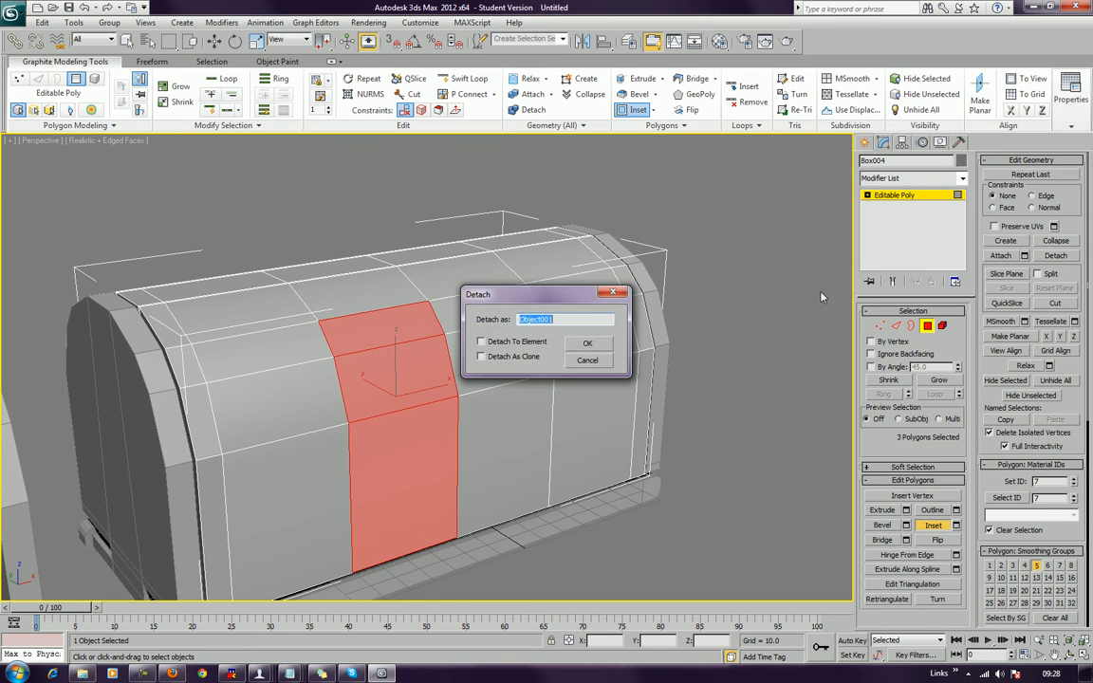
pyautogui.click(605, 346)
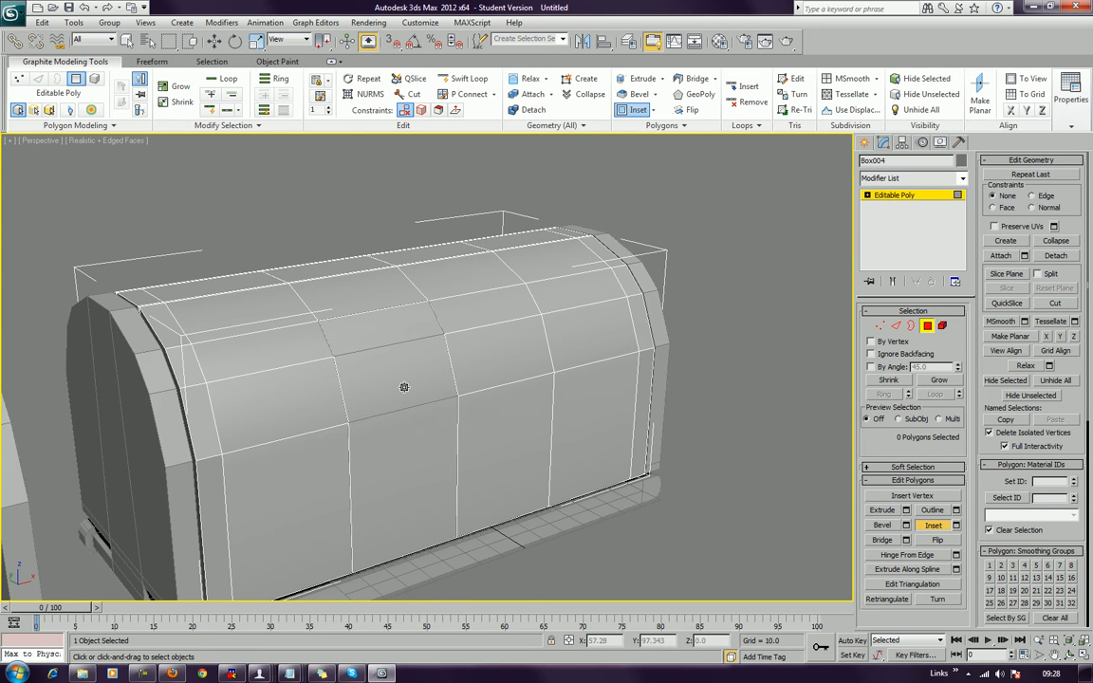
pyautogui.hotkey('ctrl', 'z')
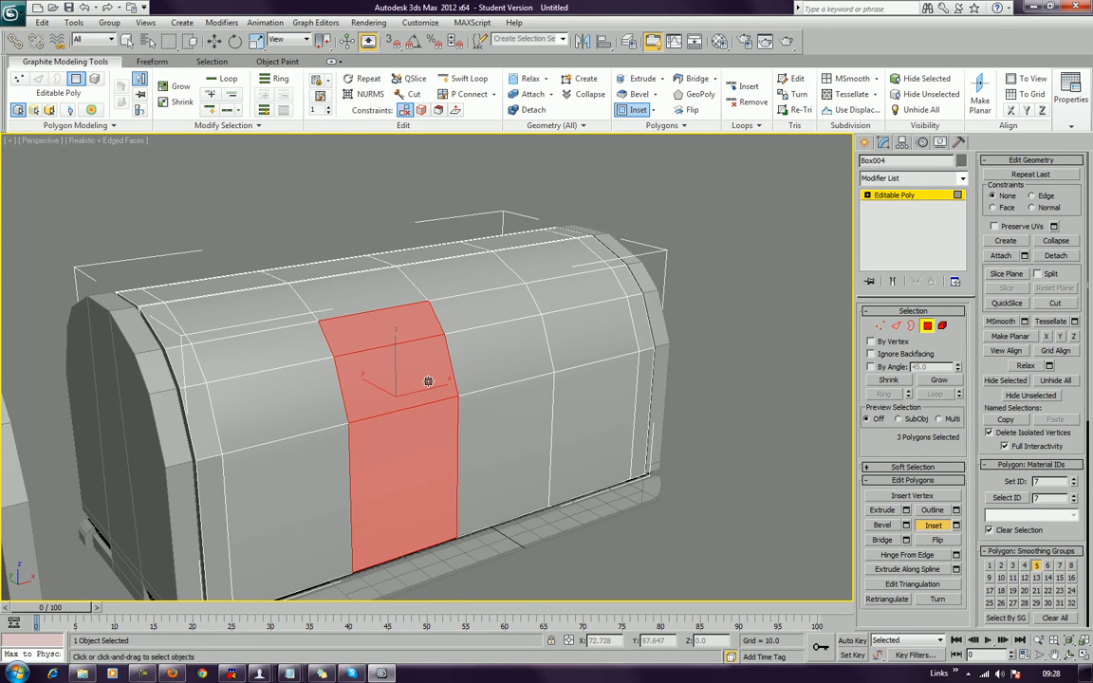
pyautogui.click(1055, 256)
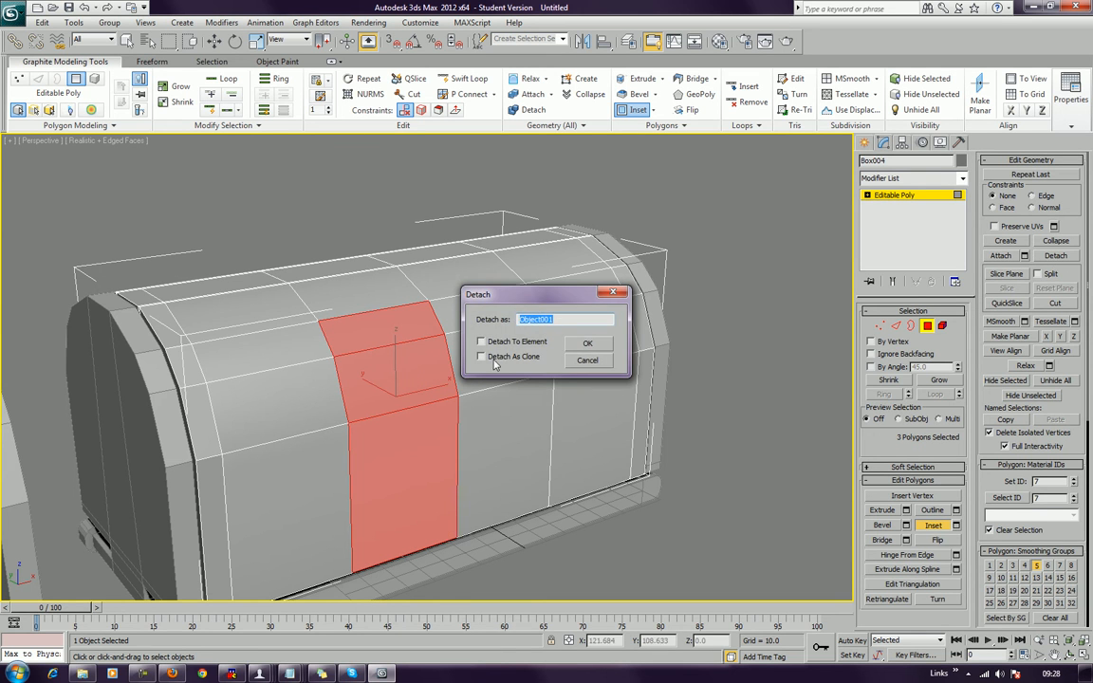
pyautogui.click(587, 346)
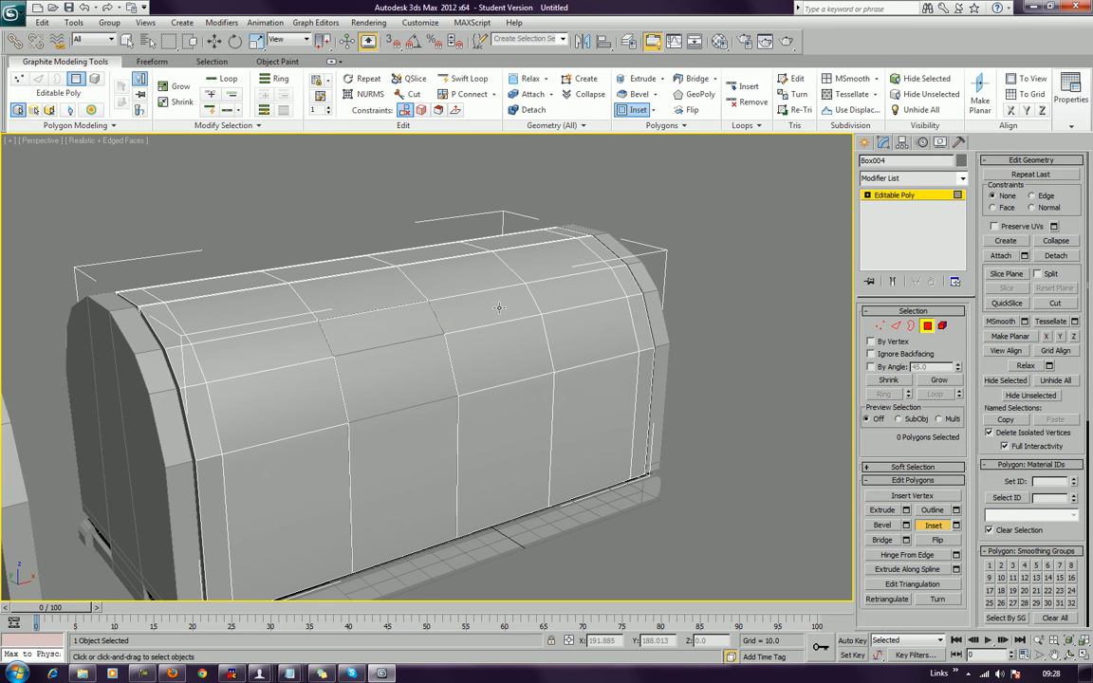
# Step: Detach the three stacked front polygons just right of the body's middle as a second object and leave polygon editing
pyautogui.click(498, 309)
pyautogui.keyDown('ctrl'); pyautogui.click(501, 349); pyautogui.keyUp('ctrl')
pyautogui.keyDown('ctrl'); pyautogui.click(503, 441); pyautogui.keyUp('ctrl')
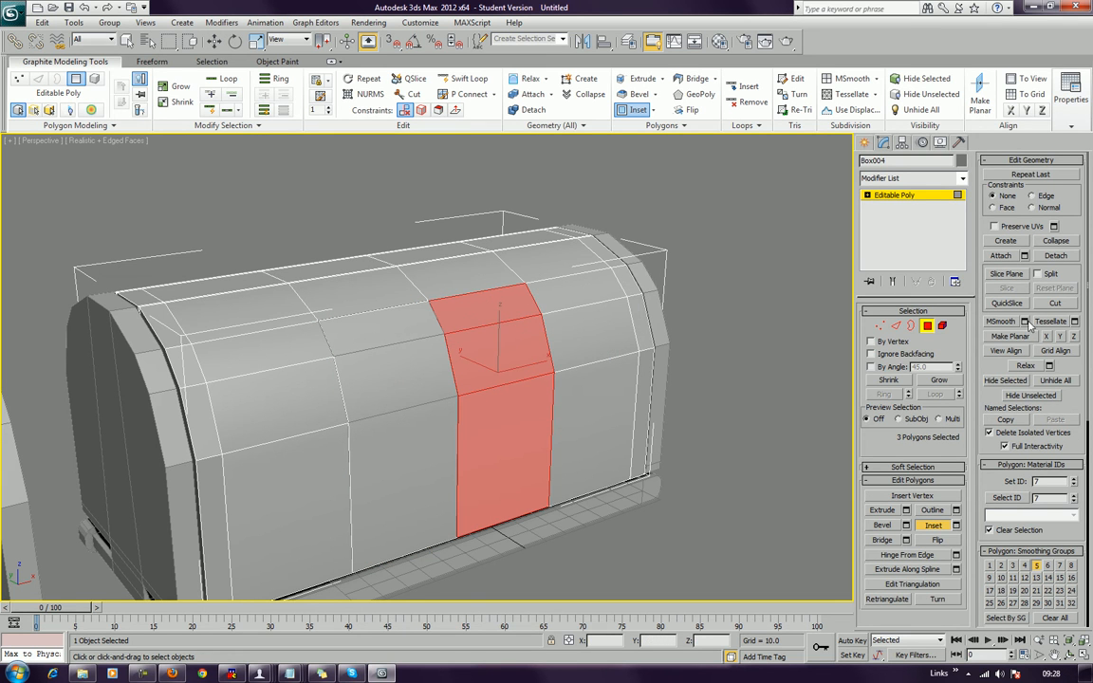
pyautogui.click(1055, 256)
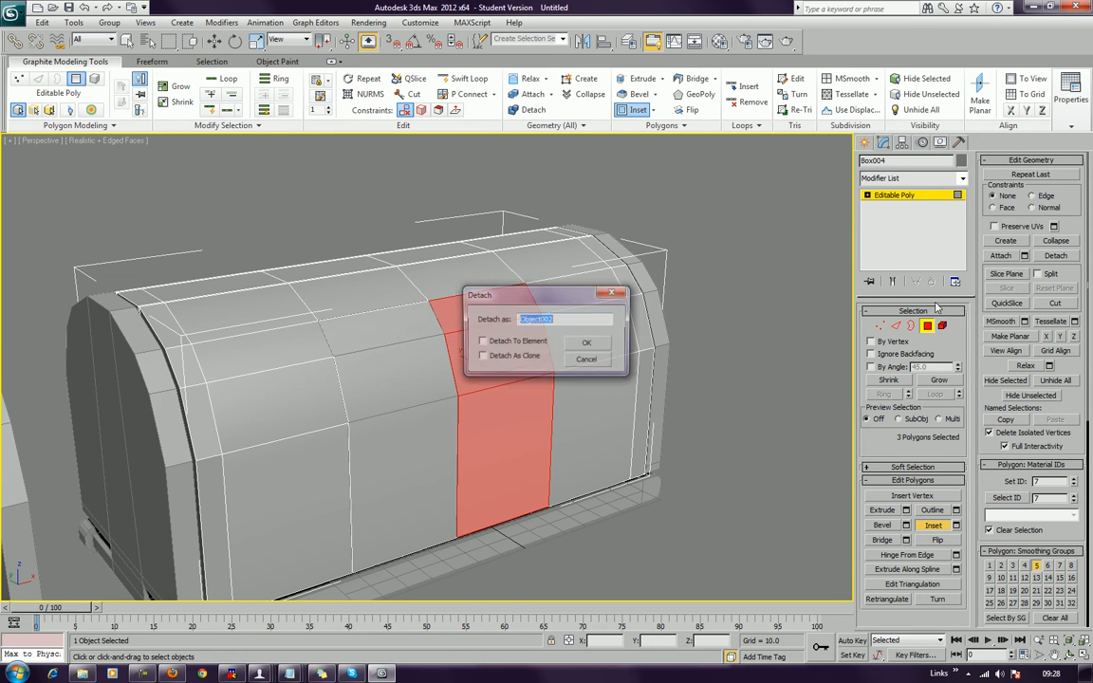
pyautogui.click(587, 344)
pyautogui.click(531, 462)
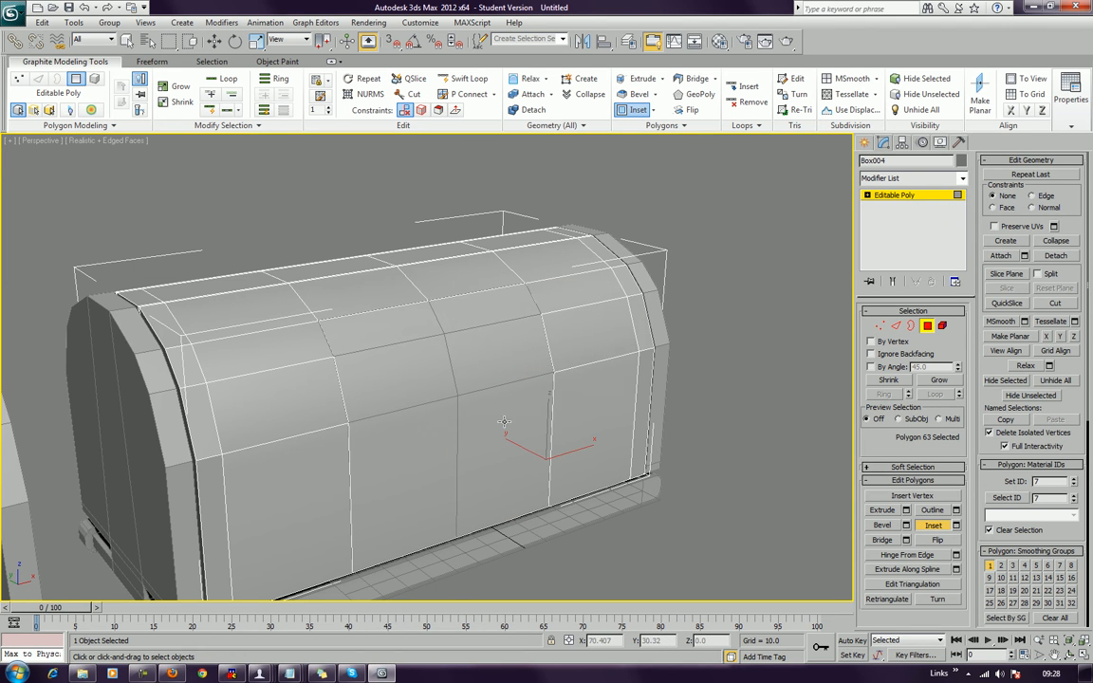
pyautogui.rightClick(694, 421)
pyautogui.click(927, 326)
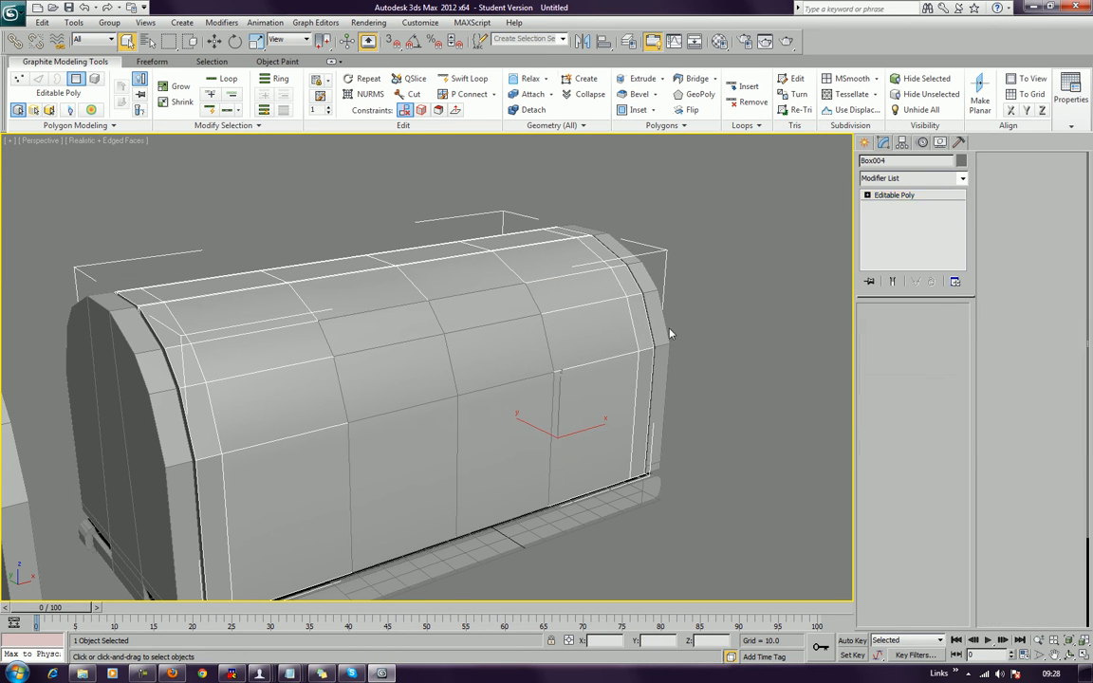
# Step: Try sliding the two detached front panels outward and apart along the length of the body
pyautogui.click(516, 382)
pyautogui.click(214, 41)
pyautogui.moveTo(528, 423); pyautogui.dragTo(531, 429)
pyautogui.moveTo(597, 428); pyautogui.dragTo(662, 410)
pyautogui.click(396, 469)
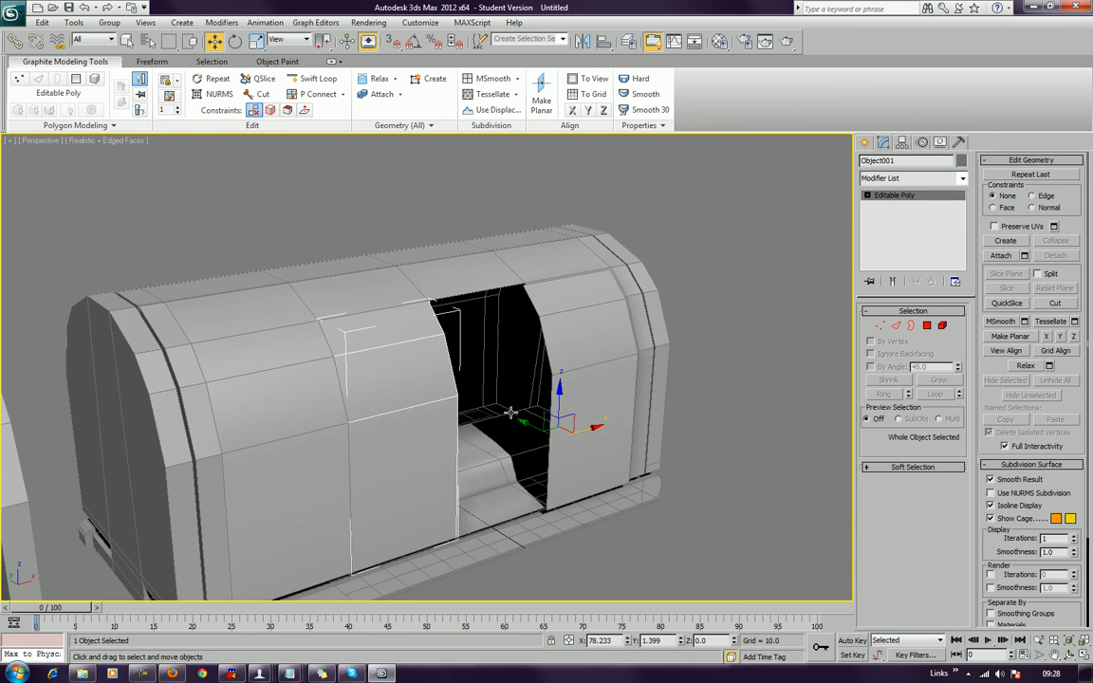
pyautogui.moveTo(520, 421); pyautogui.dragTo(524, 481)
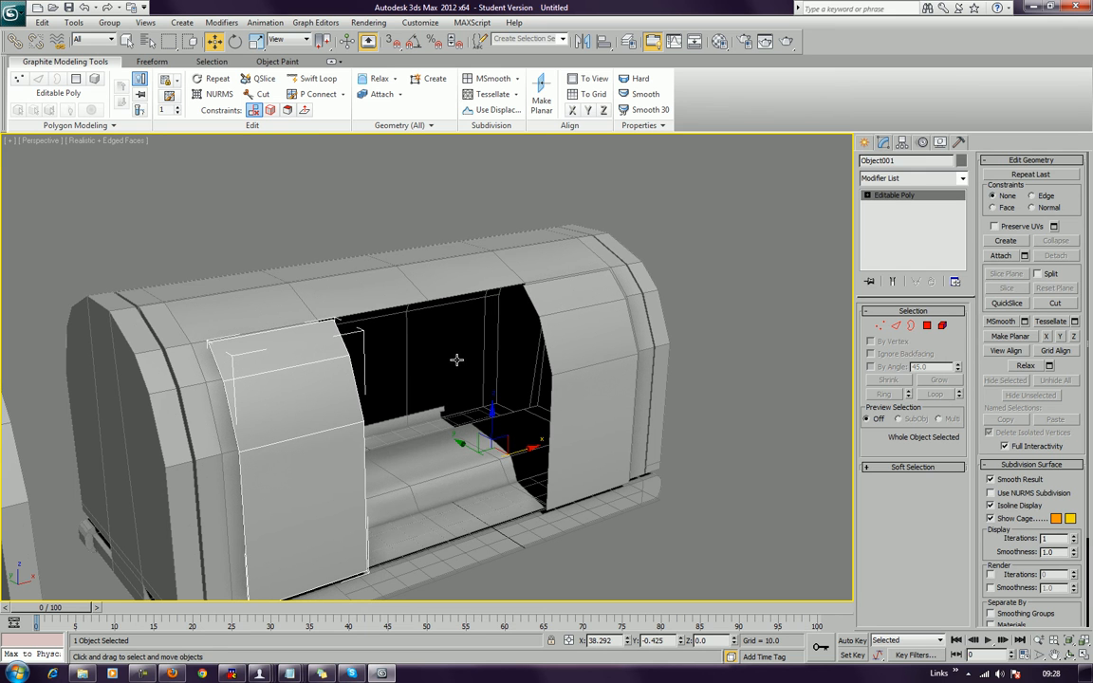
# Step: Undo the moves of both detached front panels
pyautogui.hotkey('ctrl', 'z')
pyautogui.hotkey('ctrl', 'z')
pyautogui.hotkey('ctrl', 'z')
pyautogui.hotkey('ctrl', 'z')
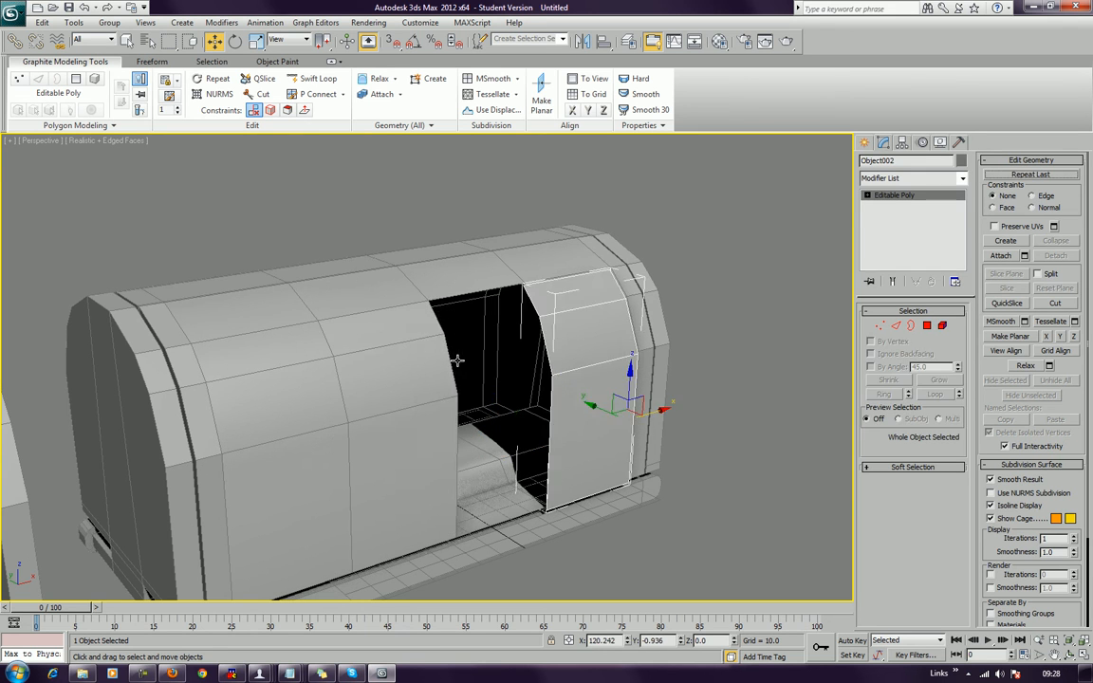
pyautogui.hotkey('ctrl', 'z')
# Step: Connect the lower vertical edges of the arched body with one horizontal edge loop
pyautogui.click(795, 349)
pyautogui.click(567, 409)
pyautogui.keyDown('alt'); pyautogui.moveTo(567, 409); pyautogui.dragTo(825, 298, button='middle'); pyautogui.keyUp('alt')
pyautogui.press('2')
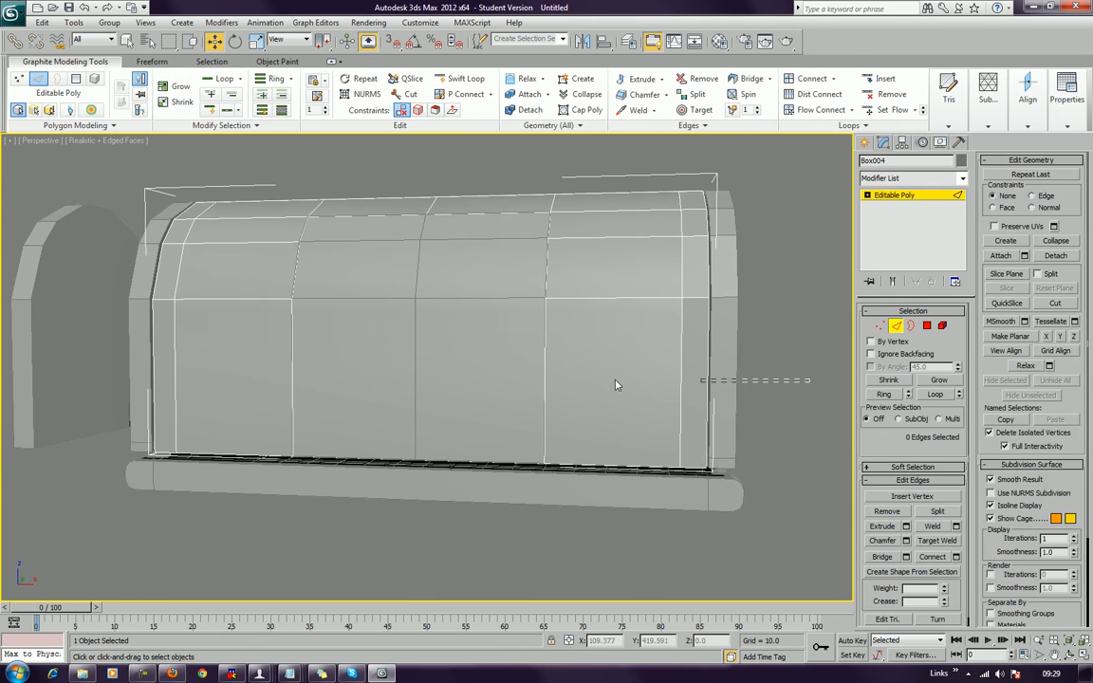
pyautogui.moveTo(78, 387); pyautogui.dragTo(80, 386)
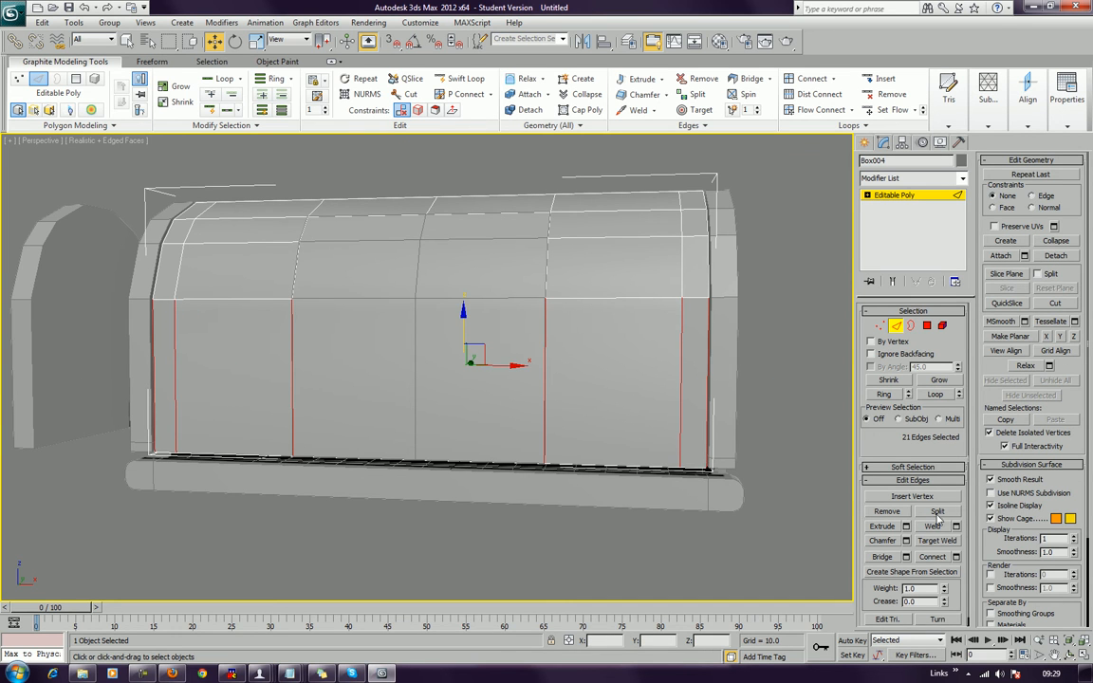
pyautogui.click(934, 557)
# Step: Connect the lengthwise edges right of the detached panels and move the new loop close to the panel's edge
pyautogui.moveTo(723, 339)
pyautogui.keyDown('alt'); pyautogui.mouseDown(button='middle')
pyautogui.moveTo(743, 346)
pyautogui.moveTo(728, 325)
pyautogui.mouseUp(button='middle'); pyautogui.keyUp('alt')
pyautogui.click(623, 182)
pyautogui.moveTo(608, 363); pyautogui.dragTo(634, 641)
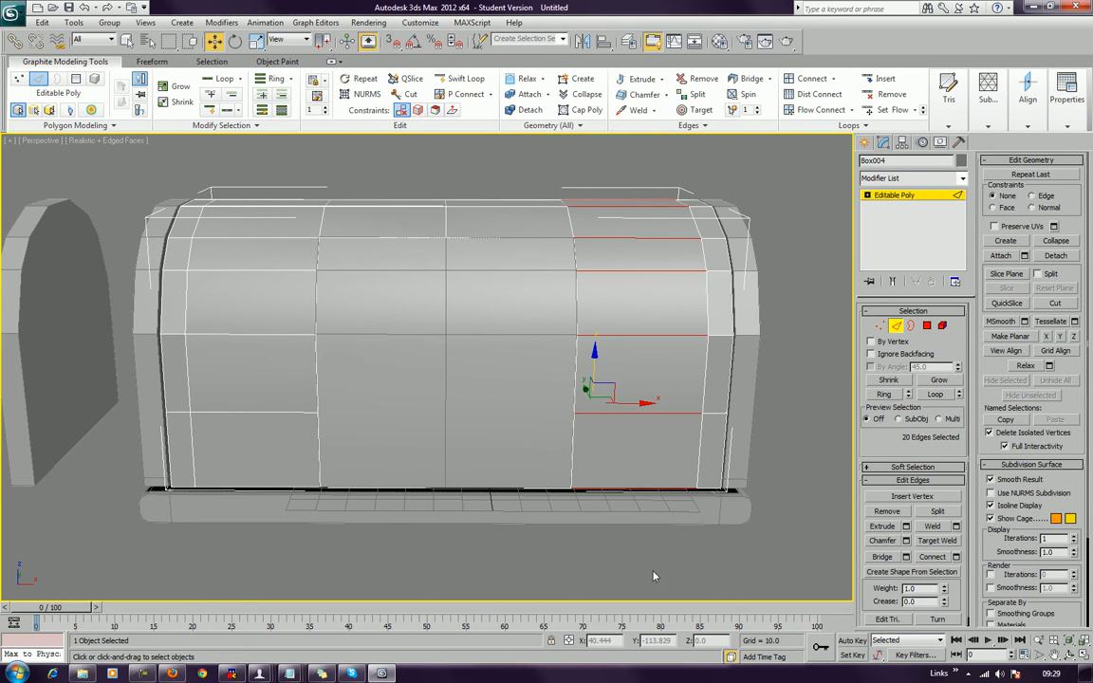
pyautogui.click(931, 556)
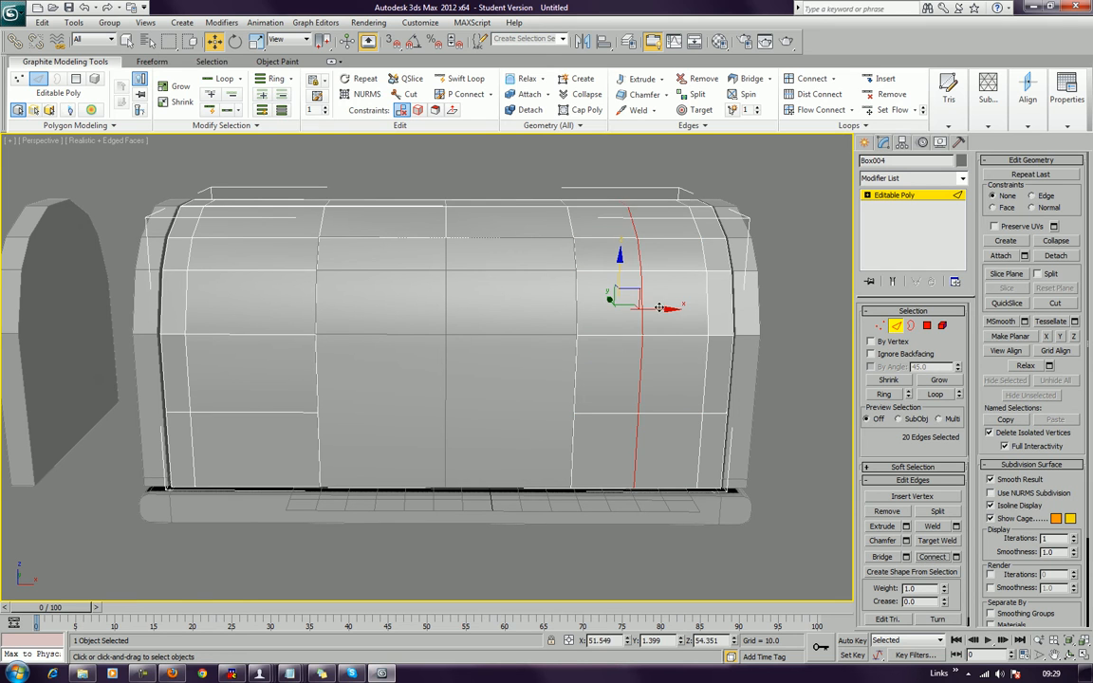
pyautogui.moveTo(658, 311); pyautogui.dragTo(607, 364)
# Step: Connect the lengthwise edges left of the detached panels and move the new loop close to the panel's edge
pyautogui.moveTo(318, 233); pyautogui.dragTo(371, 239, button='middle')
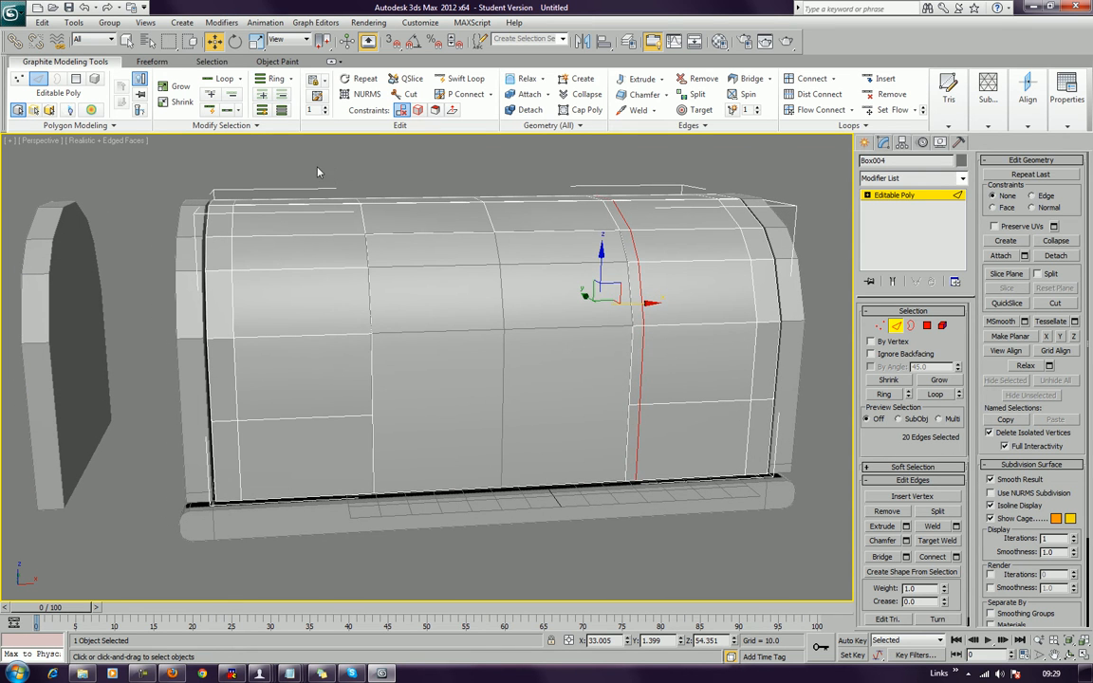
pyautogui.moveTo(342, 555); pyautogui.dragTo(284, 524)
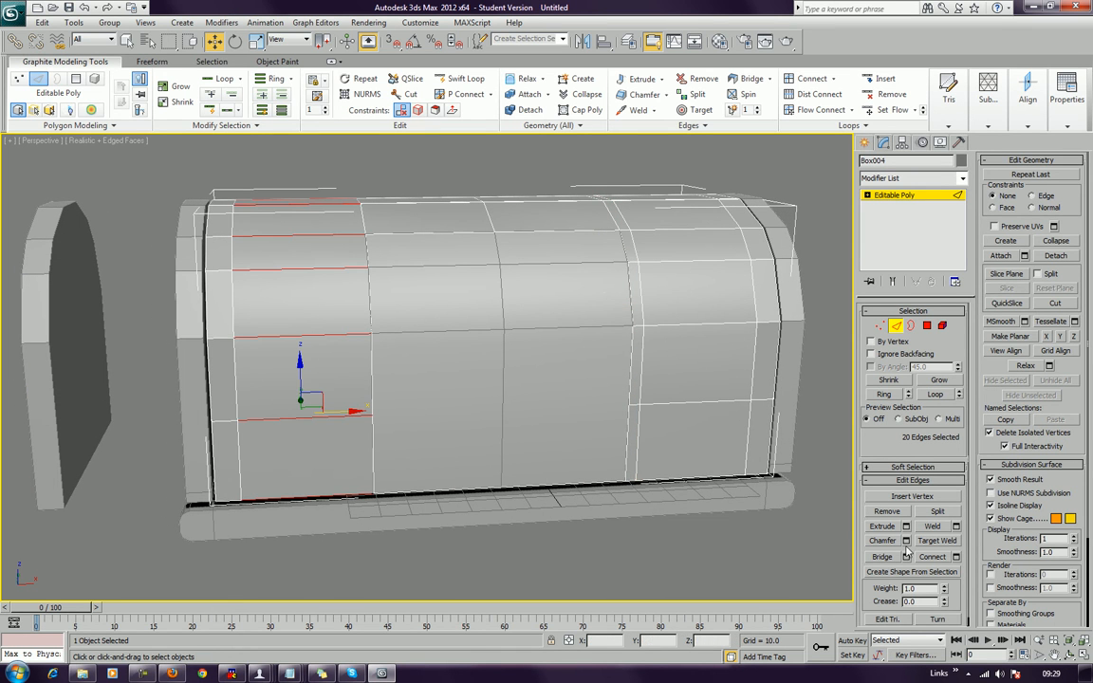
pyautogui.click(931, 558)
pyautogui.moveTo(351, 310); pyautogui.dragTo(400, 329)
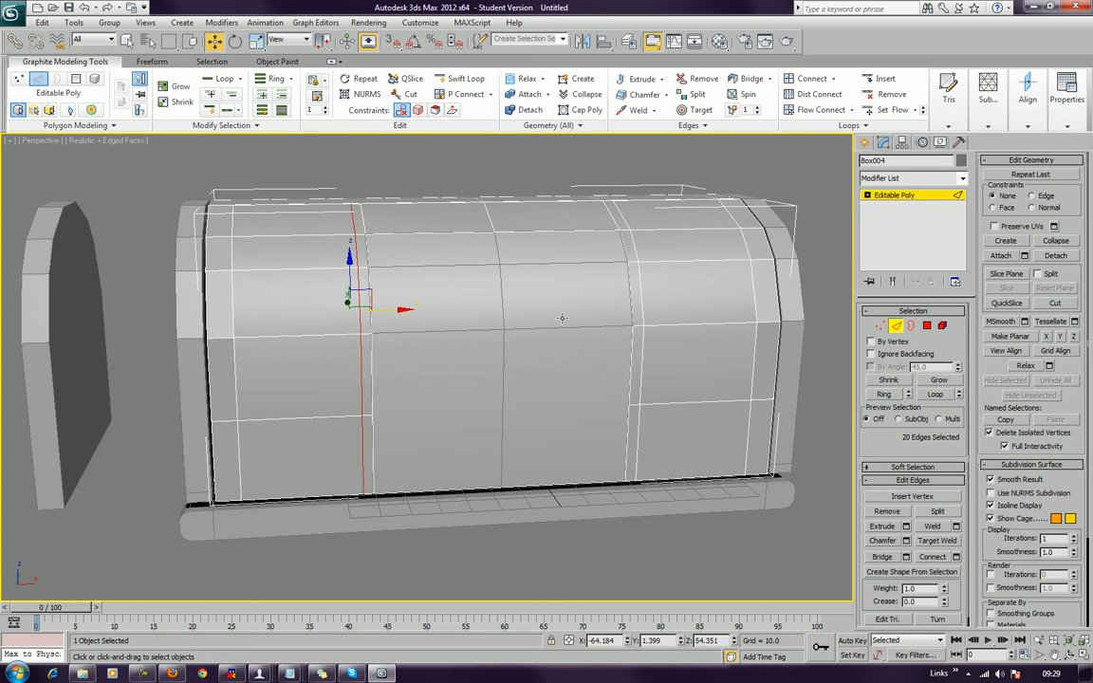
# Step: Delete the three upper front polygons on each side of the detached panels to cut two window openings
pyautogui.click(925, 325)
pyautogui.click(697, 245)
pyautogui.keyDown('ctrl'); pyautogui.click(696, 293); pyautogui.keyUp('ctrl')
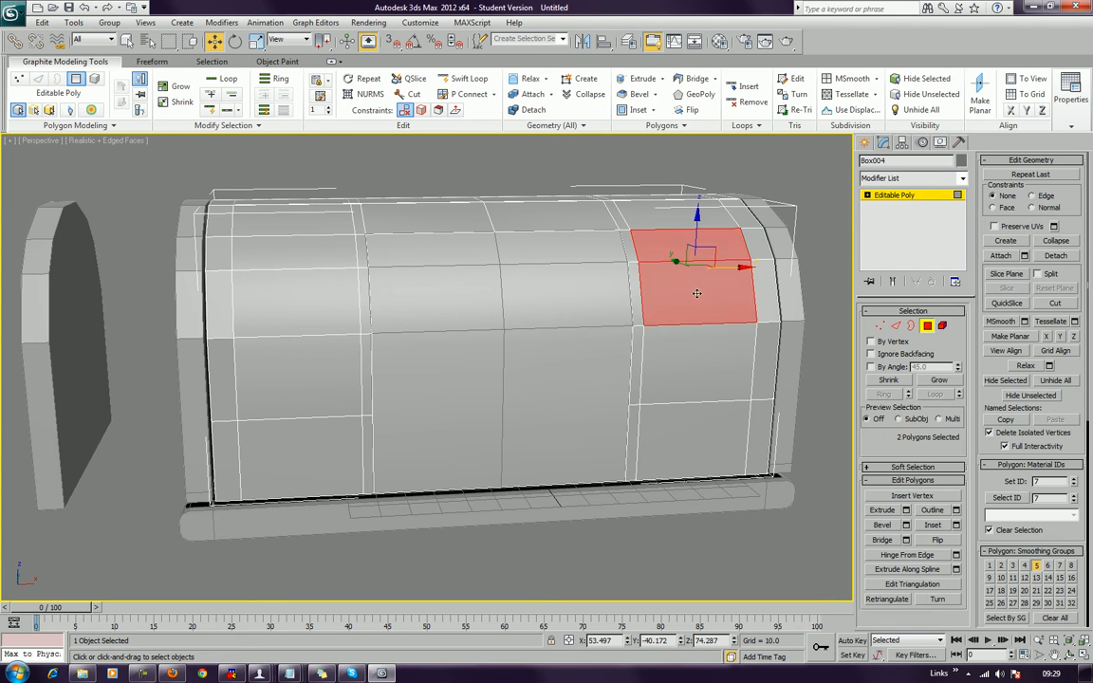
pyautogui.keyDown('ctrl'); pyautogui.click(687, 367); pyautogui.keyUp('ctrl')
pyautogui.keyDown('ctrl'); pyautogui.click(249, 232); pyautogui.keyUp('ctrl')
pyautogui.keyDown('ctrl'); pyautogui.click(254, 273); pyautogui.keyUp('ctrl')
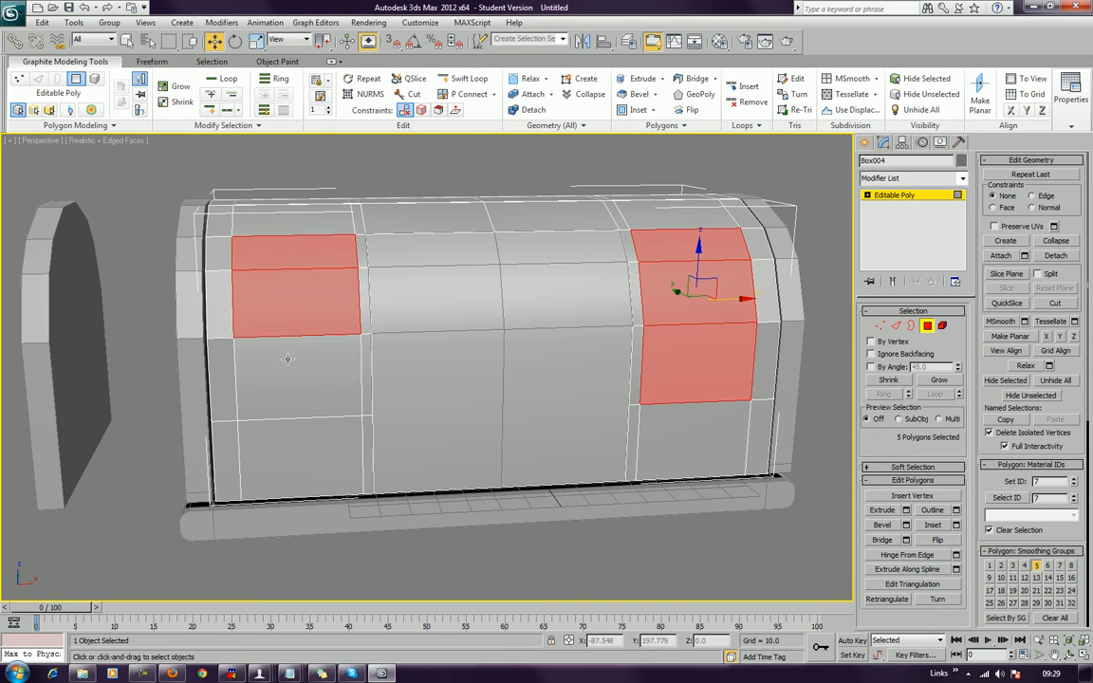
pyautogui.keyDown('ctrl'); pyautogui.click(262, 349); pyautogui.keyUp('ctrl')
pyautogui.keyDown('alt'); pyautogui.moveTo(264, 348); pyautogui.dragTo(346, 373, button='middle'); pyautogui.keyUp('alt')
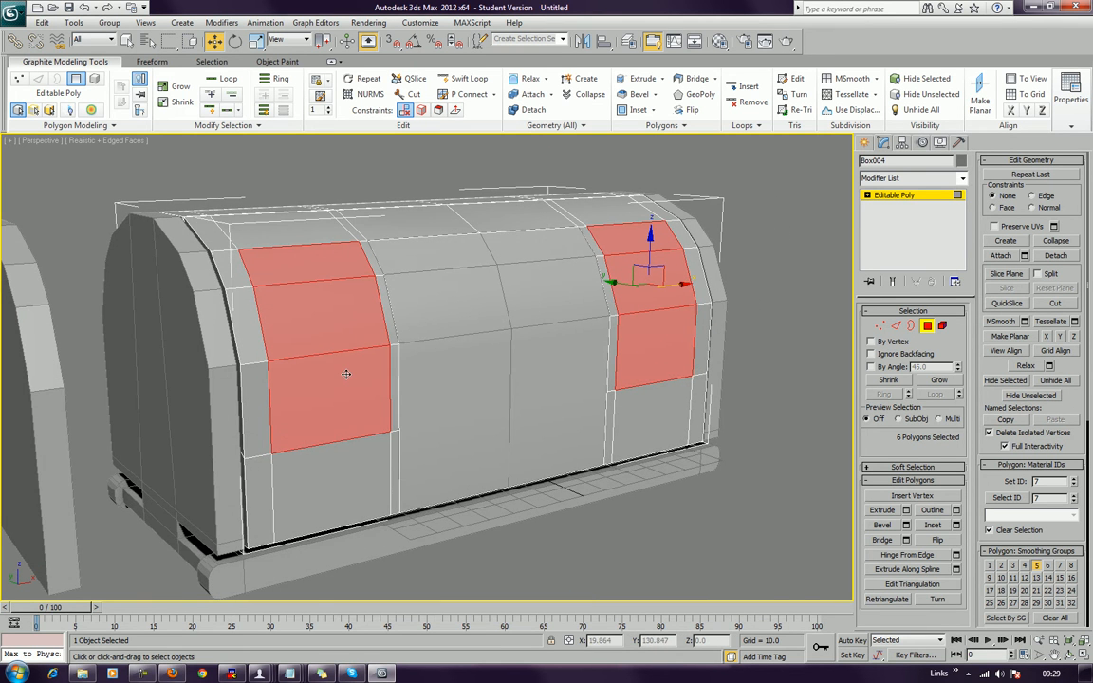
pyautogui.scroll(-6, 334, 363)
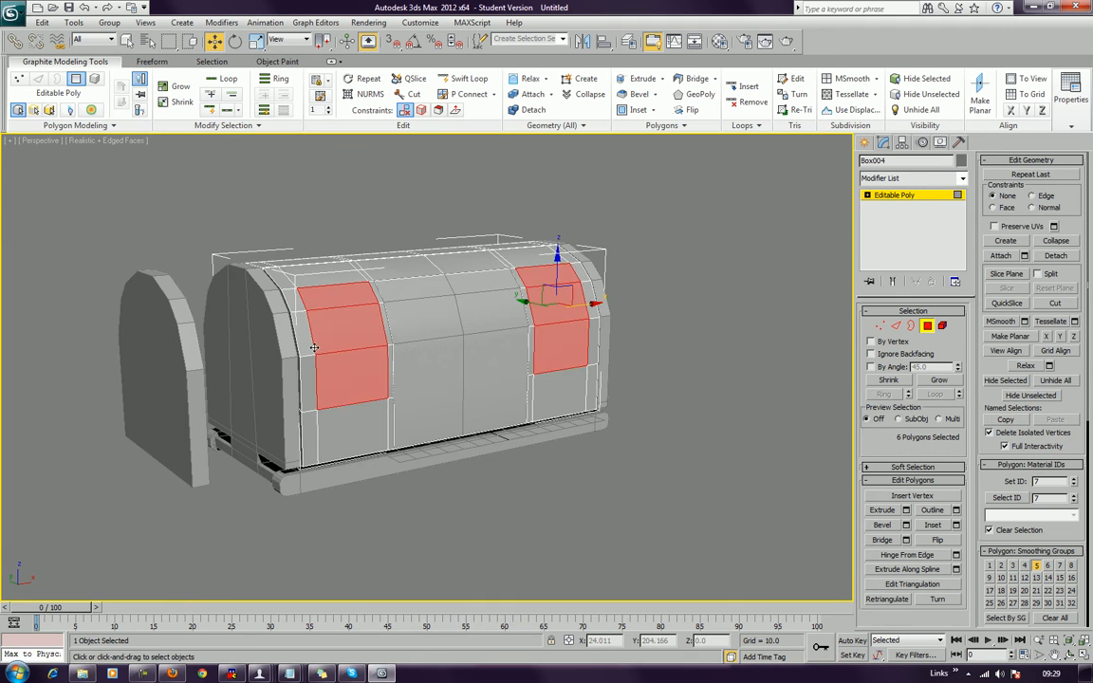
pyautogui.press('Delete')
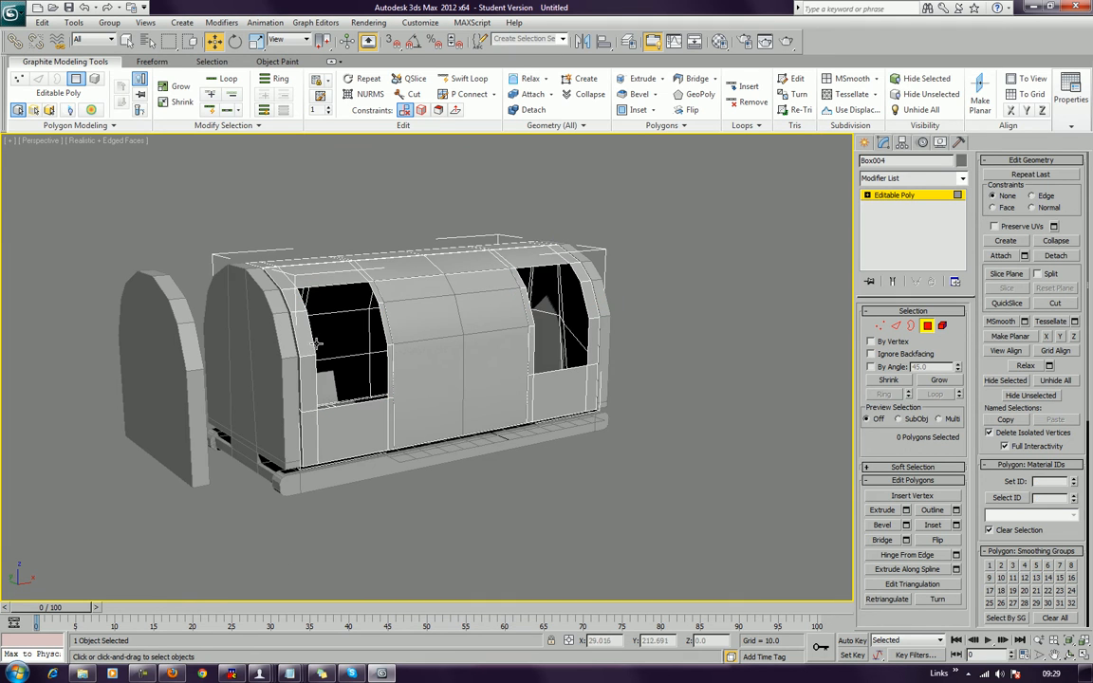
# Step: Apply a Shell modifier to the body with an outer amount of 0 and an inner amount of 3.14
pyautogui.click(929, 326)
pyautogui.moveTo(682, 337)
pyautogui.keyDown('alt'); pyautogui.mouseDown(button='middle')
pyautogui.moveTo(682, 368)
pyautogui.moveTo(689, 337)
pyautogui.mouseUp(button='middle'); pyautogui.keyUp('alt')
pyautogui.scroll(4, 682, 368)
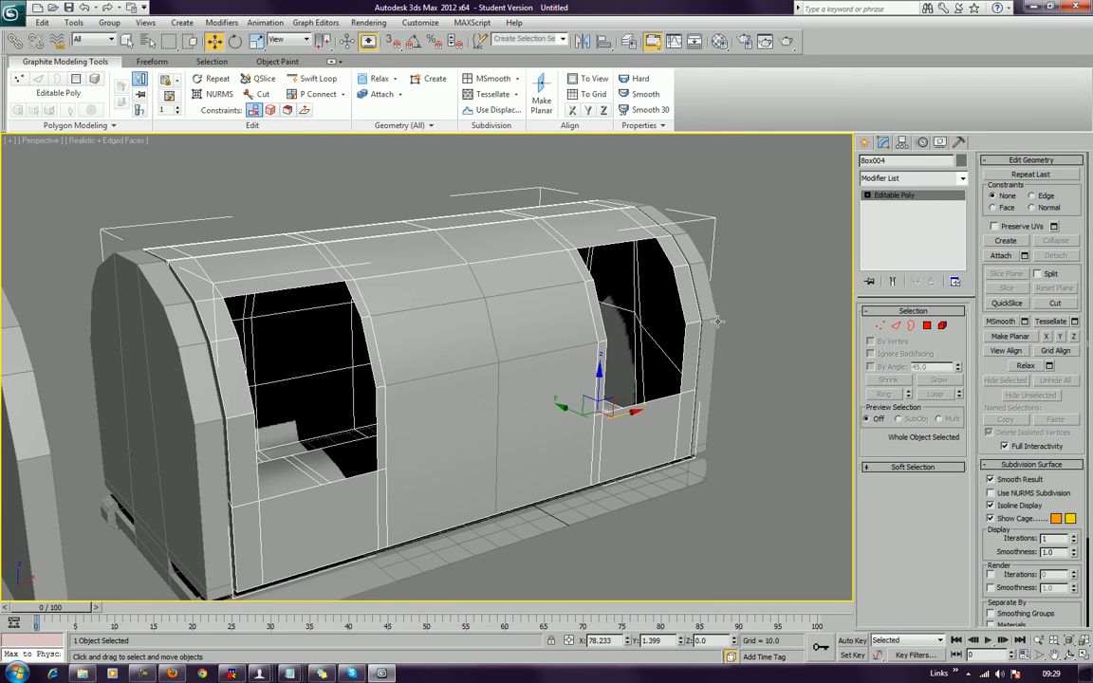
pyautogui.click(917, 178)
pyautogui.scroll(-6, 911, 182)
pyautogui.write('sh')
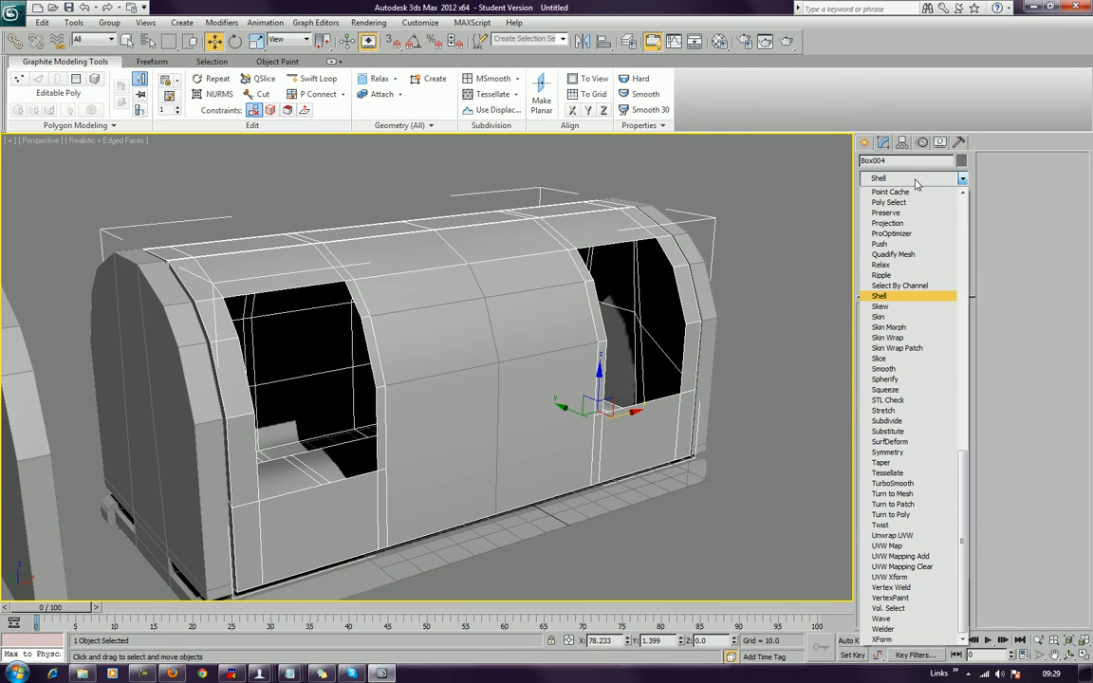
pyautogui.press('Return')
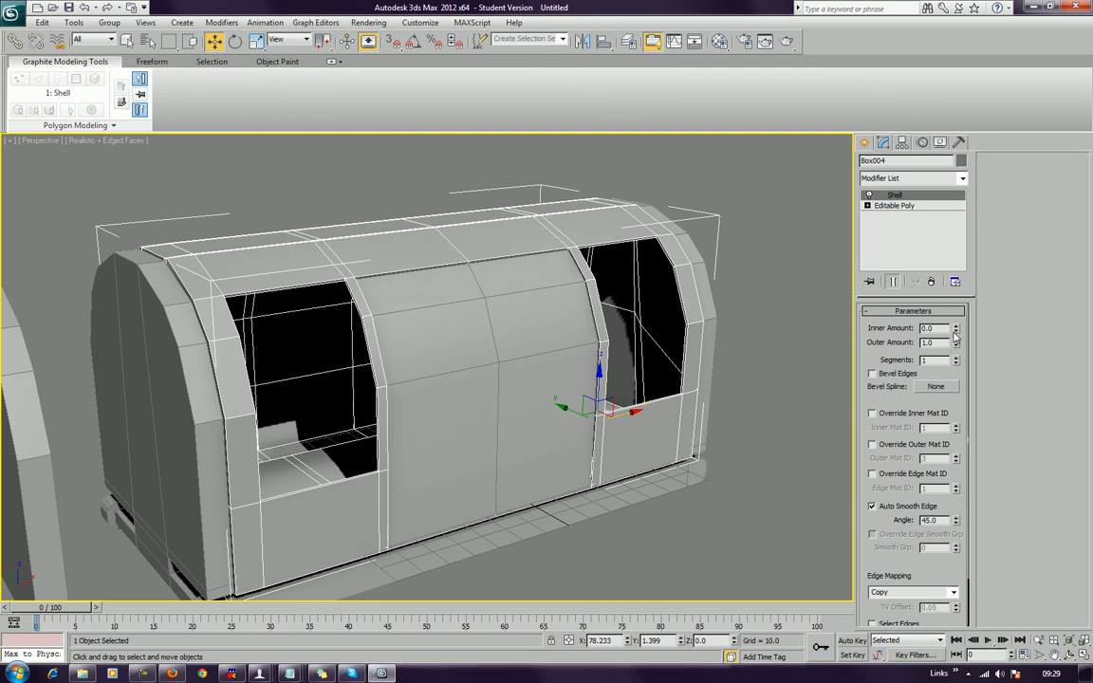
pyautogui.moveTo(956, 345); pyautogui.dragTo(951, 459)
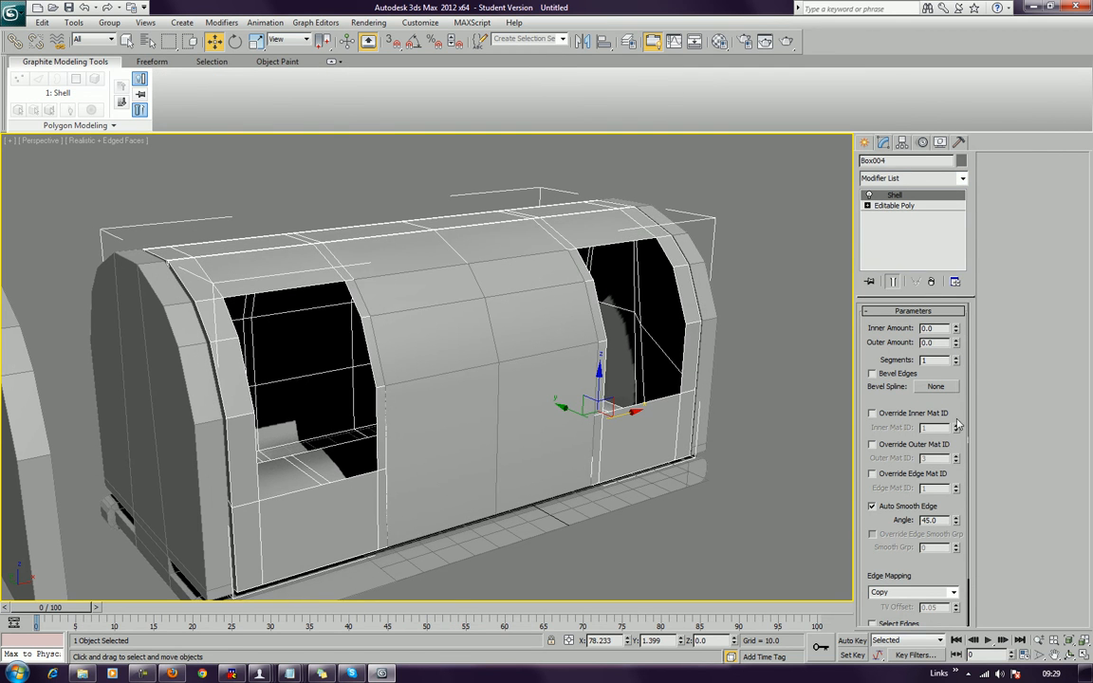
pyautogui.moveTo(958, 328); pyautogui.dragTo(883, 121)
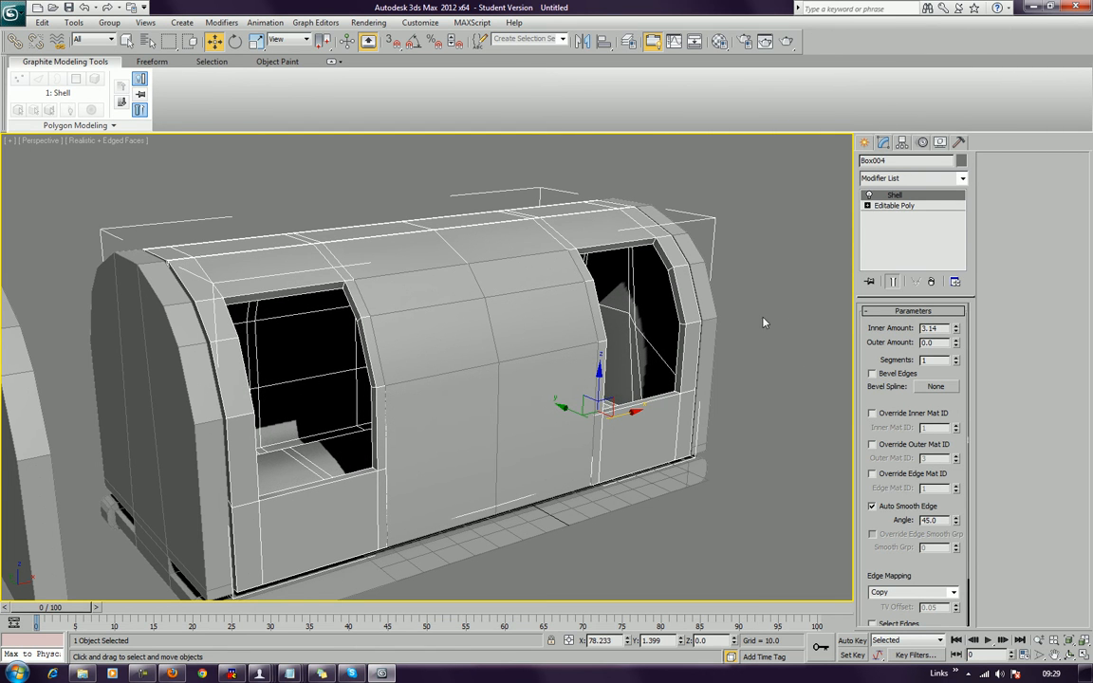
pyautogui.click(872, 374)
# Step: Convert the shelled body to an Editable Poly and deselect it
pyautogui.rightClick(396, 499)
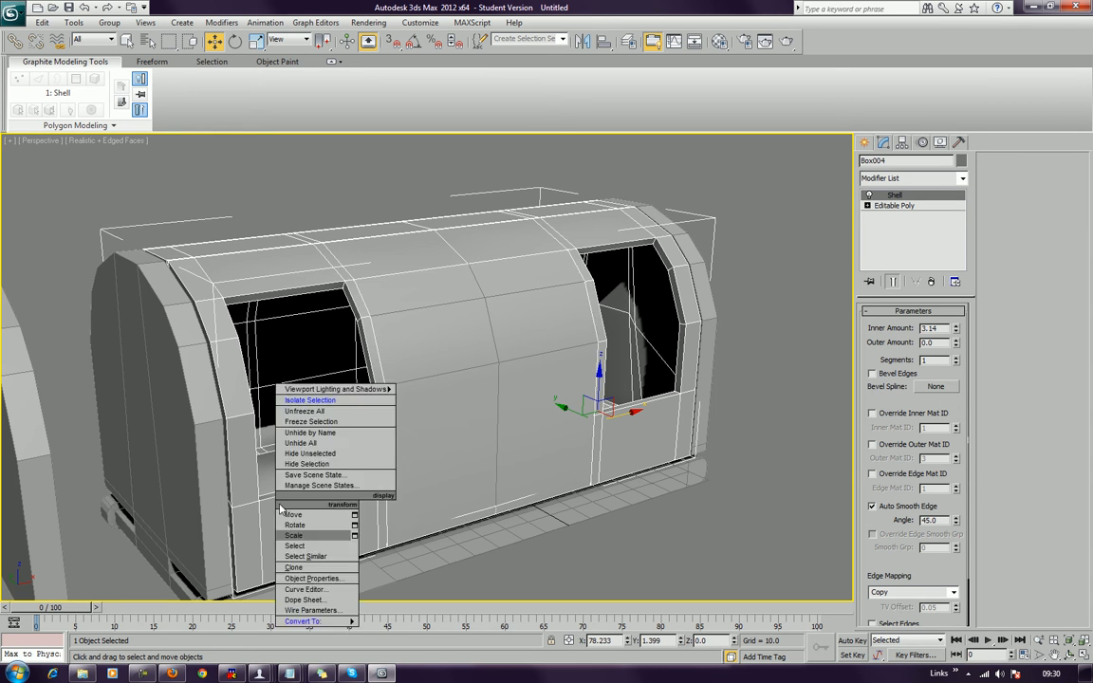
pyautogui.moveTo(303, 621)
pyautogui.click(399, 632)
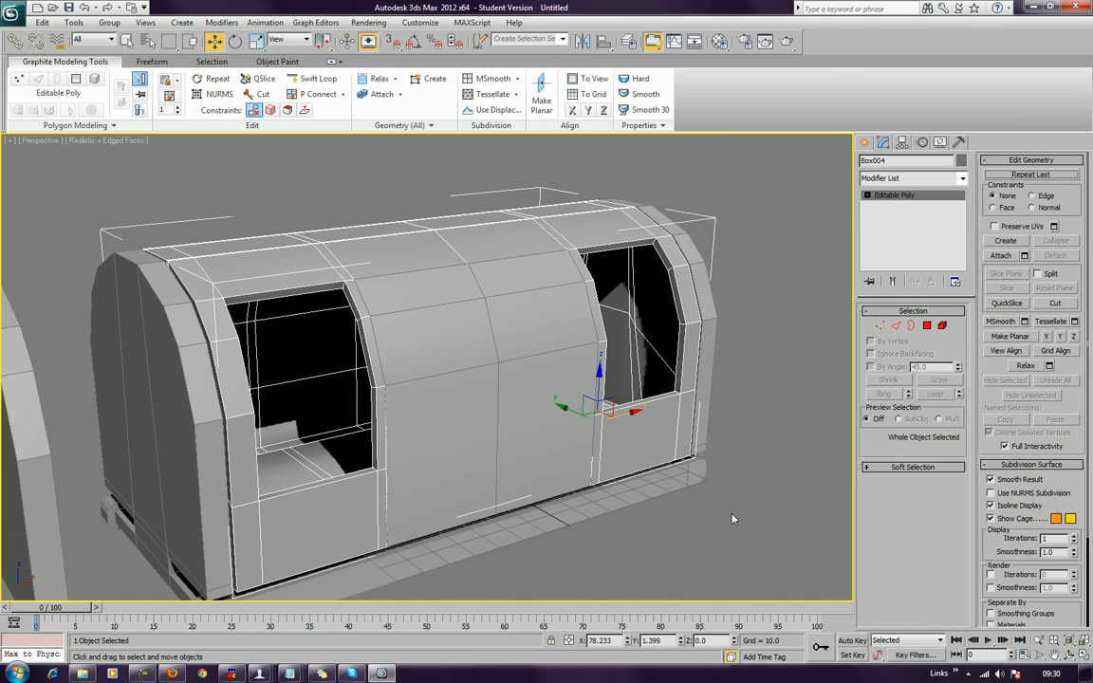
pyautogui.click(730, 439)
pyautogui.keyDown('alt'); pyautogui.moveTo(730, 439); pyautogui.dragTo(705, 420, button='middle'); pyautogui.keyUp('alt')
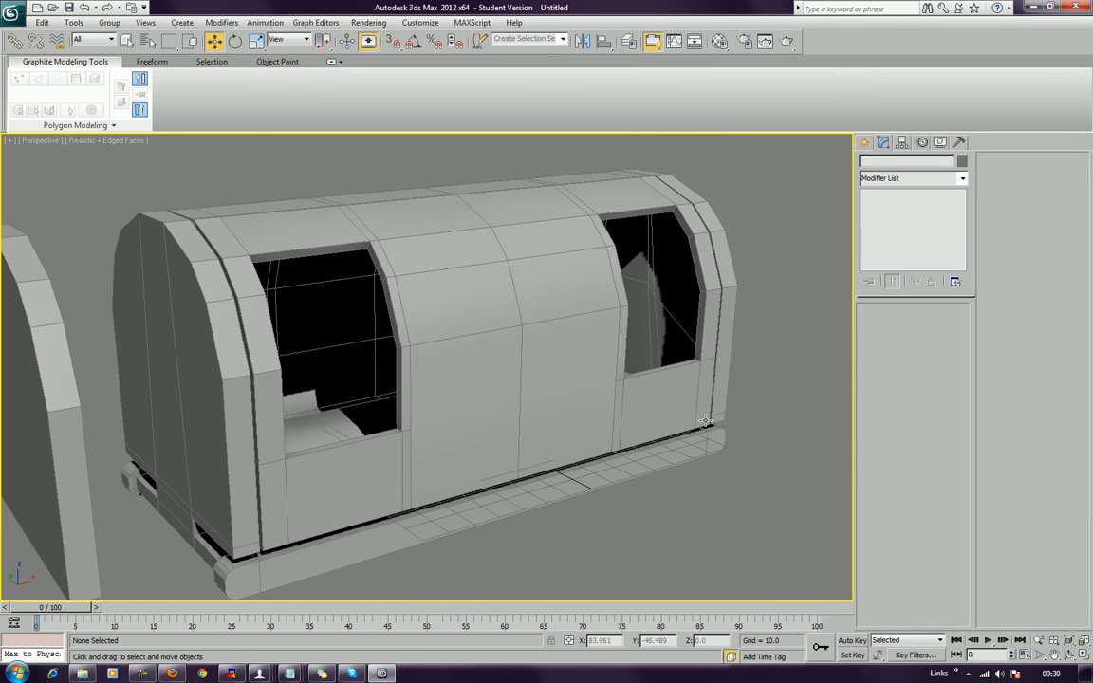
# Step: Delete the spare arched end piece standing apart from the body's left end
pyautogui.scroll(-3, 473, 356)
pyautogui.click(481, 372)
pyautogui.keyDown('alt'); pyautogui.moveTo(481, 372); pyautogui.dragTo(459, 334, button='middle'); pyautogui.keyUp('alt')
pyautogui.keyDown('alt'); pyautogui.moveTo(394, 383); pyautogui.dragTo(359, 344, button='middle'); pyautogui.keyUp('alt')
pyautogui.click(194, 395)
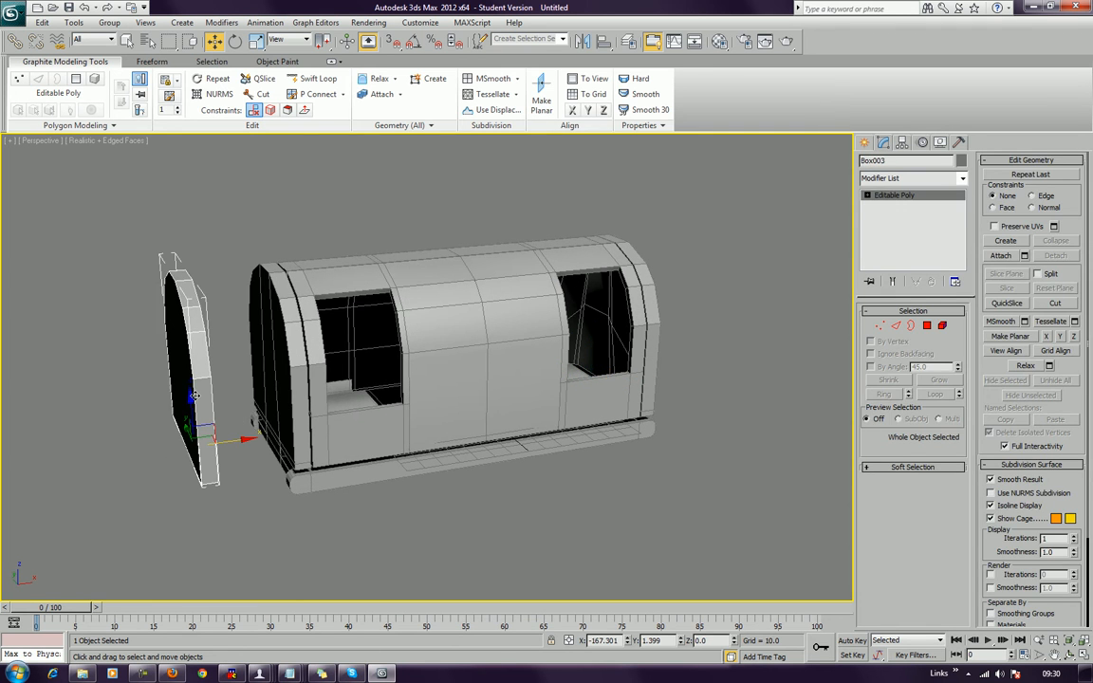
pyautogui.press('Delete')
# Step: Connect the eight lower upright edges of the left end cap to add a horizontal edge loop across it
pyautogui.keyDown('alt'); pyautogui.moveTo(179, 441); pyautogui.dragTo(269, 460, button='middle'); pyautogui.keyUp('alt')
pyautogui.scroll(3, 273, 454)
pyautogui.click(298, 406)
pyautogui.moveTo(298, 408); pyautogui.dragTo(349, 400, button='middle')
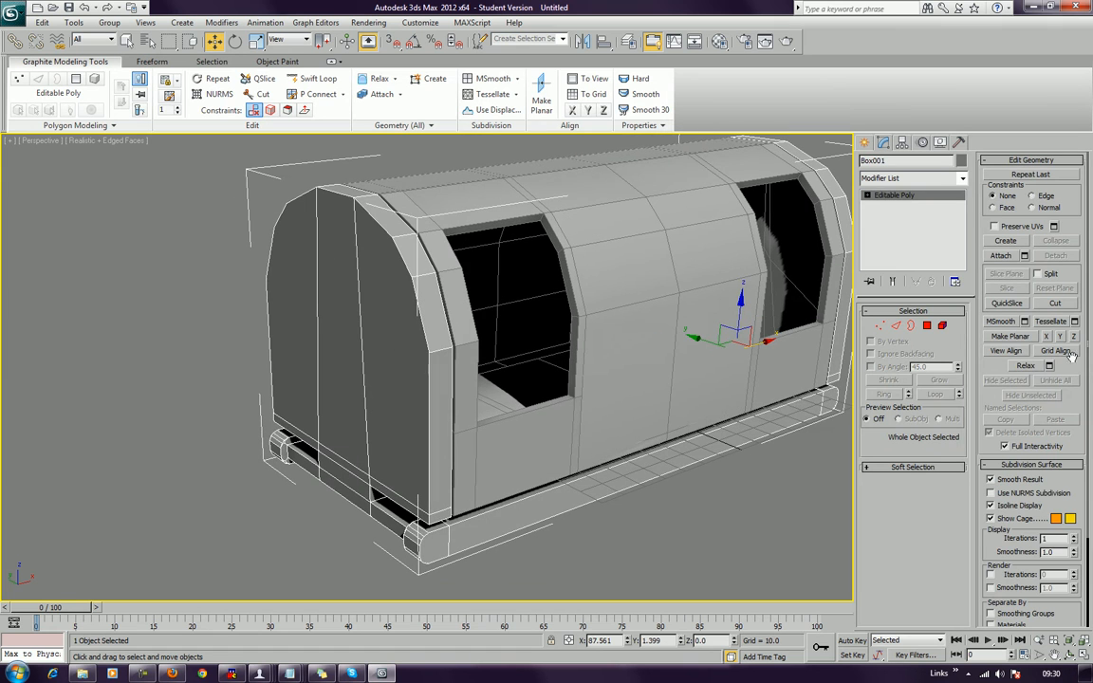
pyautogui.click(895, 325)
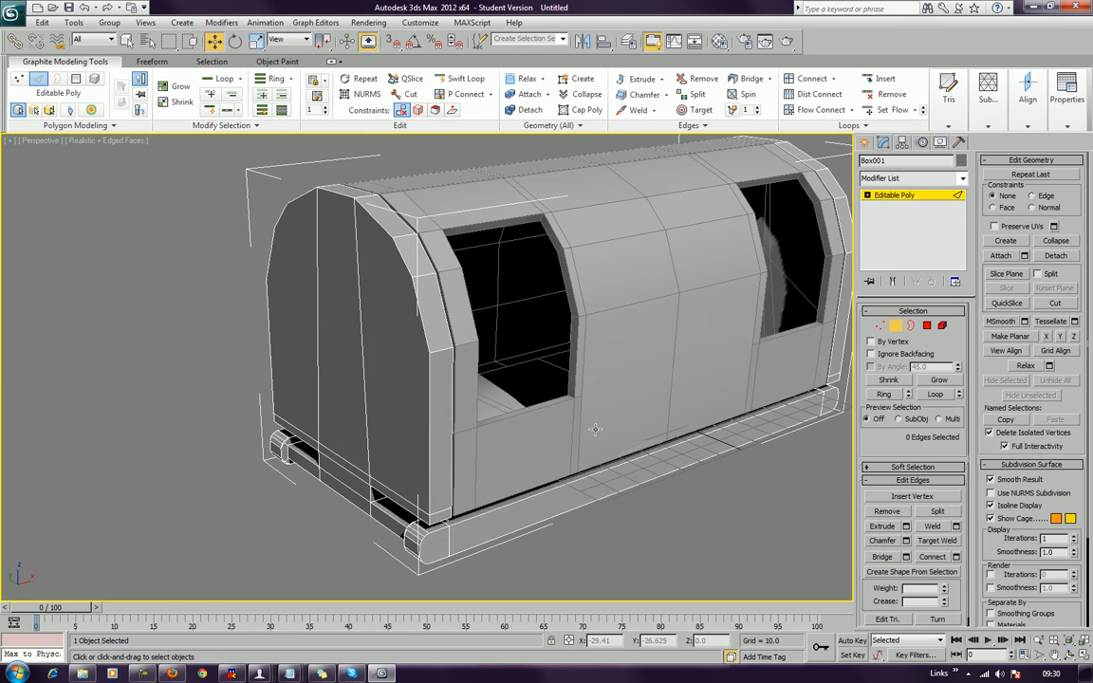
pyautogui.scroll(3, 562, 412)
pyautogui.scroll(1, 562, 412)
pyautogui.moveTo(389, 325); pyautogui.dragTo(390, 324)
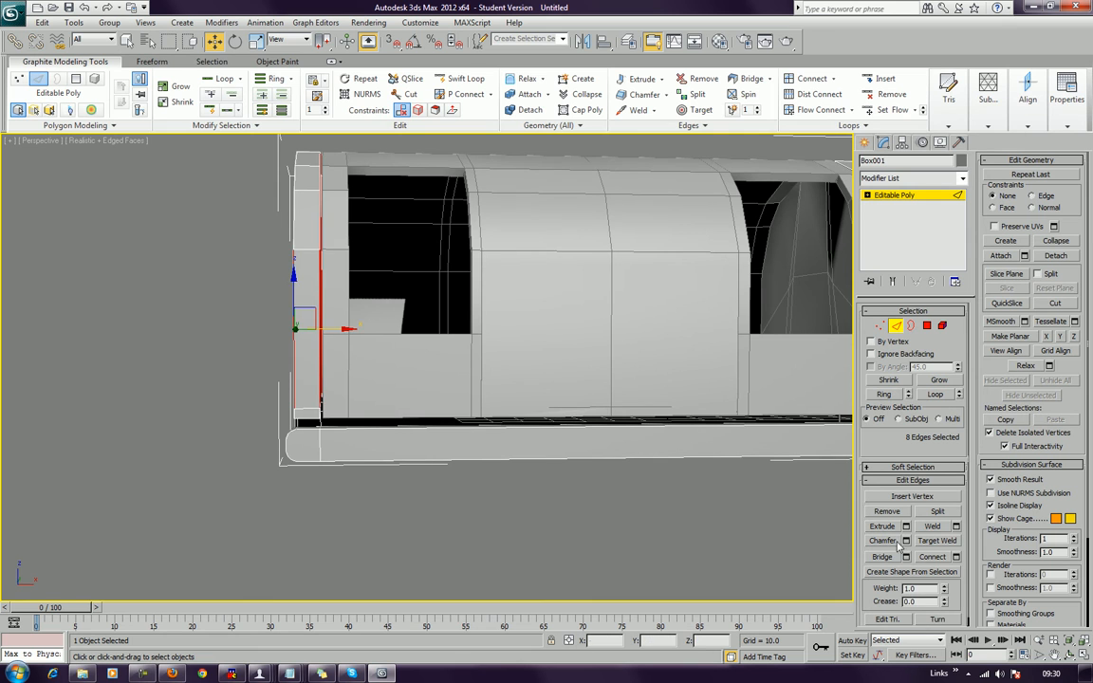
pyautogui.click(939, 561)
pyautogui.keyDown('alt'); pyautogui.moveTo(275, 408); pyautogui.dragTo(360, 427, button='middle'); pyautogui.keyUp('alt')
pyautogui.click(302, 349)
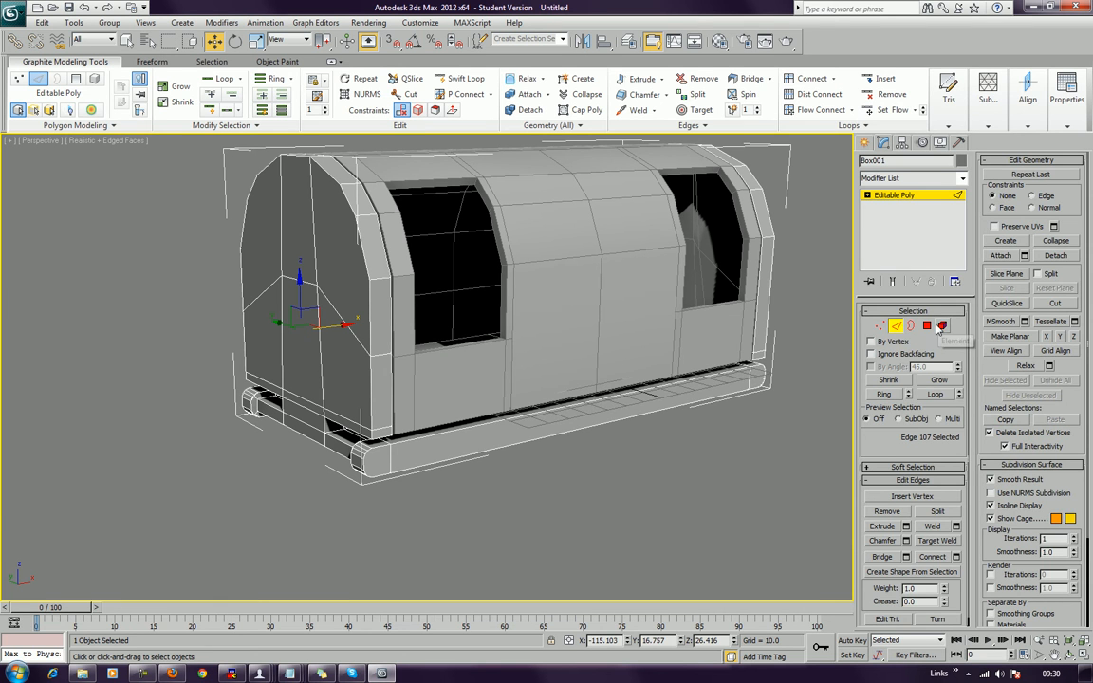
# Step: Pull the lower centre polygon of the left end cap outward about 30 units to form a nose
pyautogui.click(927, 326)
pyautogui.click(298, 384)
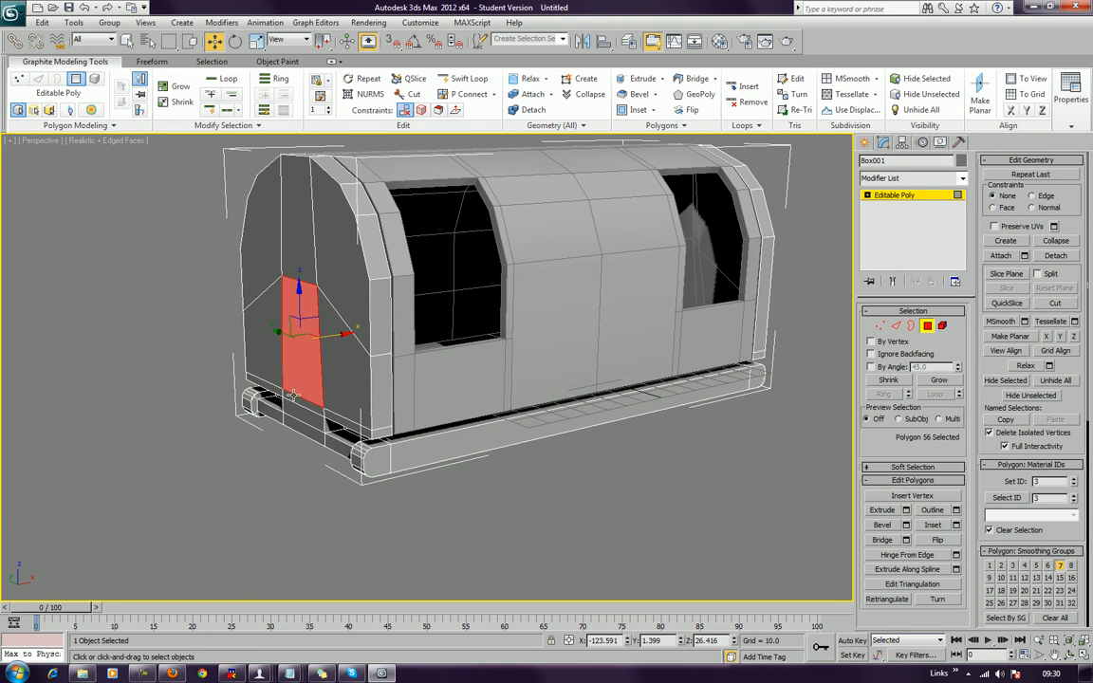
pyautogui.moveTo(331, 338); pyautogui.dragTo(264, 368)
pyautogui.click(163, 464)
pyautogui.keyDown('alt'); pyautogui.moveTo(162, 464); pyautogui.dragTo(185, 461, button='middle'); pyautogui.keyUp('alt')
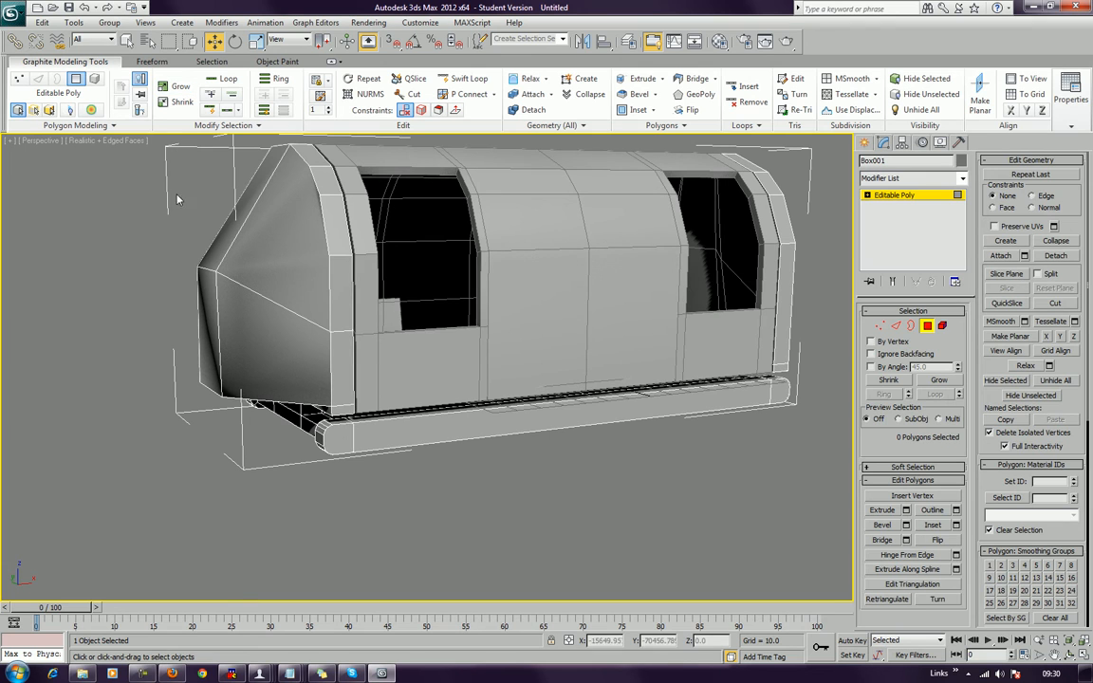
# Step: Lower the top edge of the nose's front face
pyautogui.press('2')
pyautogui.click(203, 251)
pyautogui.moveTo(203, 221); pyautogui.dragTo(204, 282)
pyautogui.keyDown('alt'); pyautogui.moveTo(220, 290); pyautogui.dragTo(269, 356, button='middle'); pyautogui.keyUp('alt')
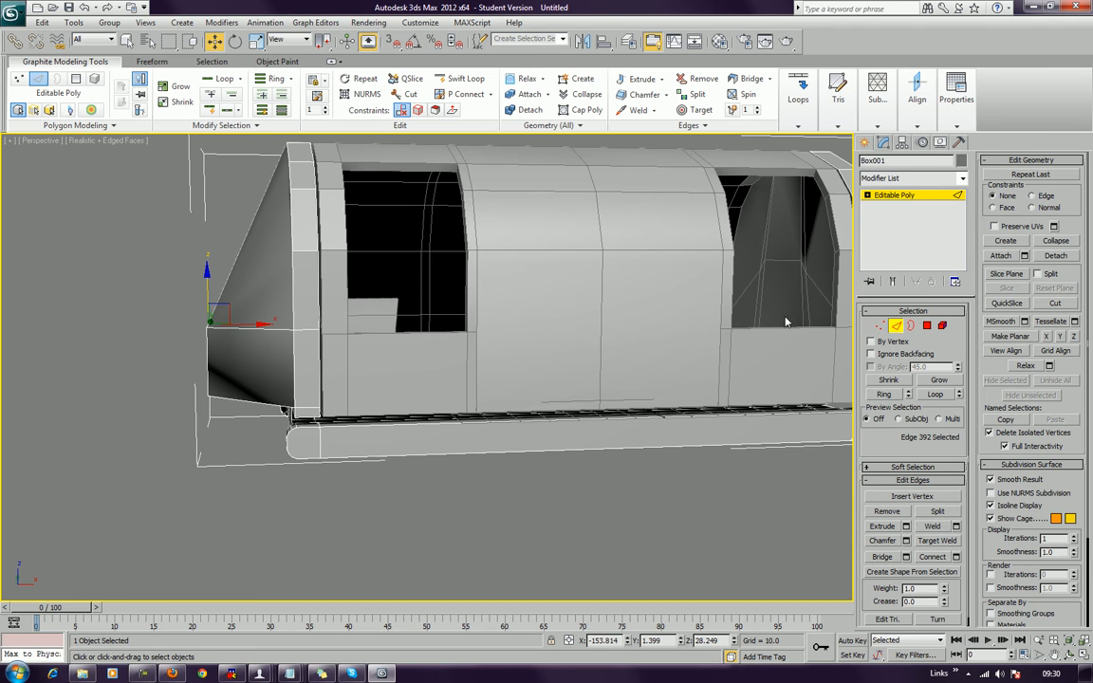
pyautogui.keyDown('alt'); pyautogui.moveTo(371, 317); pyautogui.dragTo(373, 336, button='middle'); pyautogui.keyUp('alt')
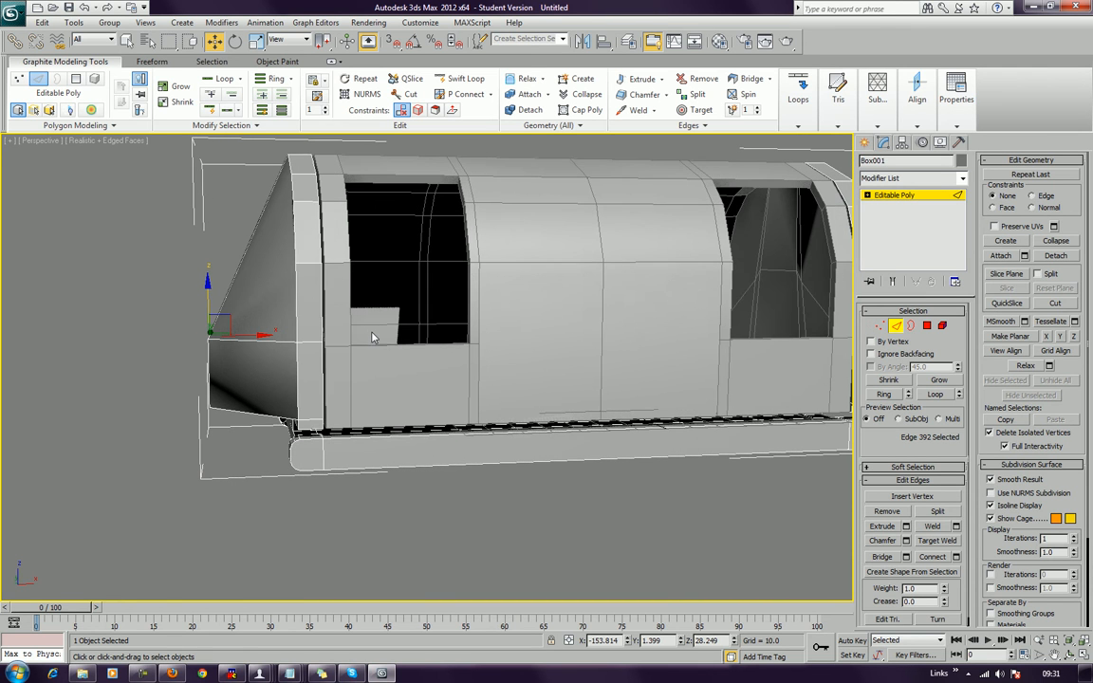
# Step: Connect the eight edges running from the end cap to the nose front to add a loop halfway along
pyautogui.click(220, 232)
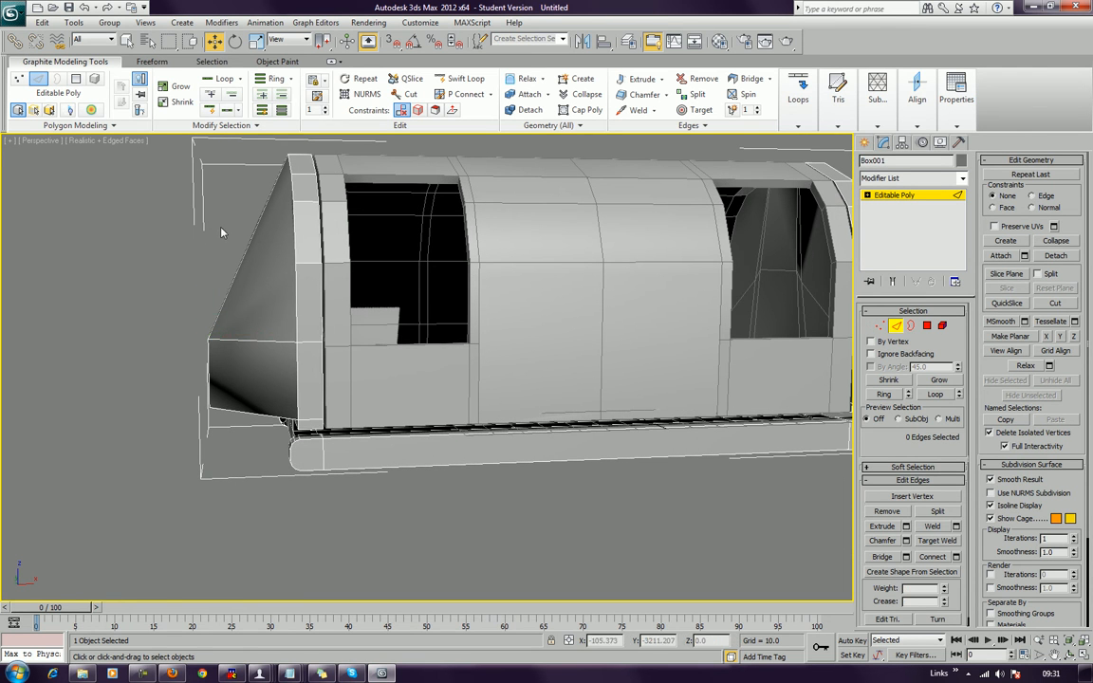
pyautogui.moveTo(238, 464); pyautogui.dragTo(239, 465)
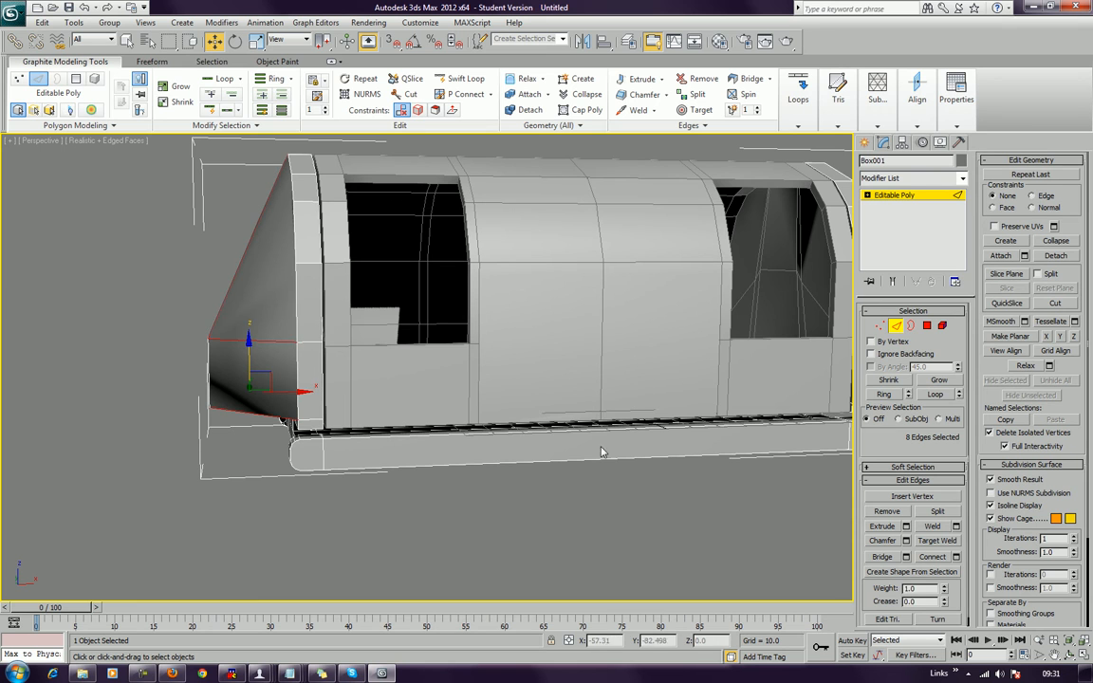
pyautogui.click(949, 561)
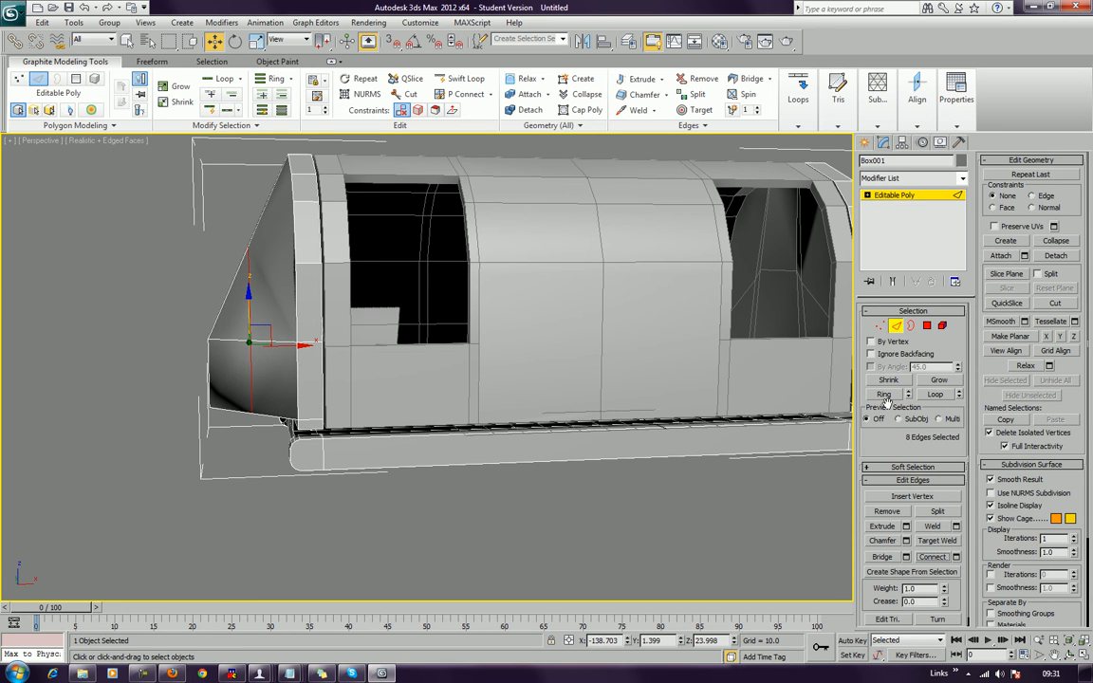
# Step: Raise the two top vertices of the nose's middle loop by about 20 units
pyautogui.click(880, 325)
pyautogui.moveTo(217, 231); pyautogui.dragTo(264, 271)
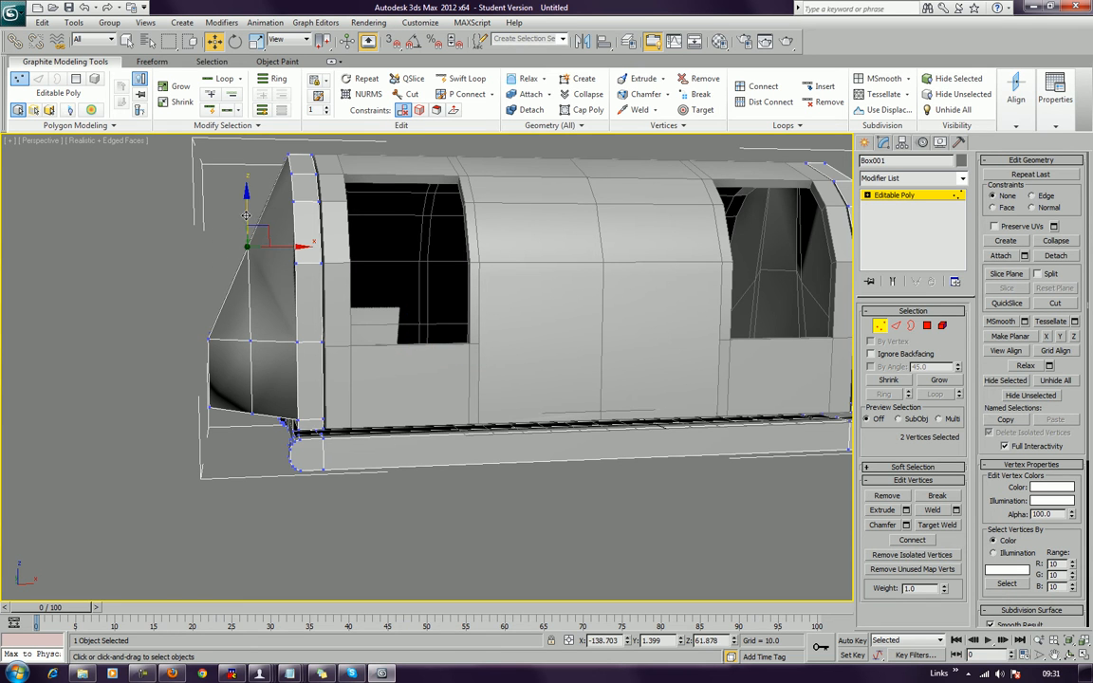
pyautogui.moveTo(245, 187); pyautogui.dragTo(245, 137)
# Step: Move the two lower vertices of the nose's middle loop outward about 5 units on each side
pyautogui.keyDown('alt'); pyautogui.moveTo(256, 327); pyautogui.dragTo(365, 417, button='middle'); pyautogui.keyUp('alt')
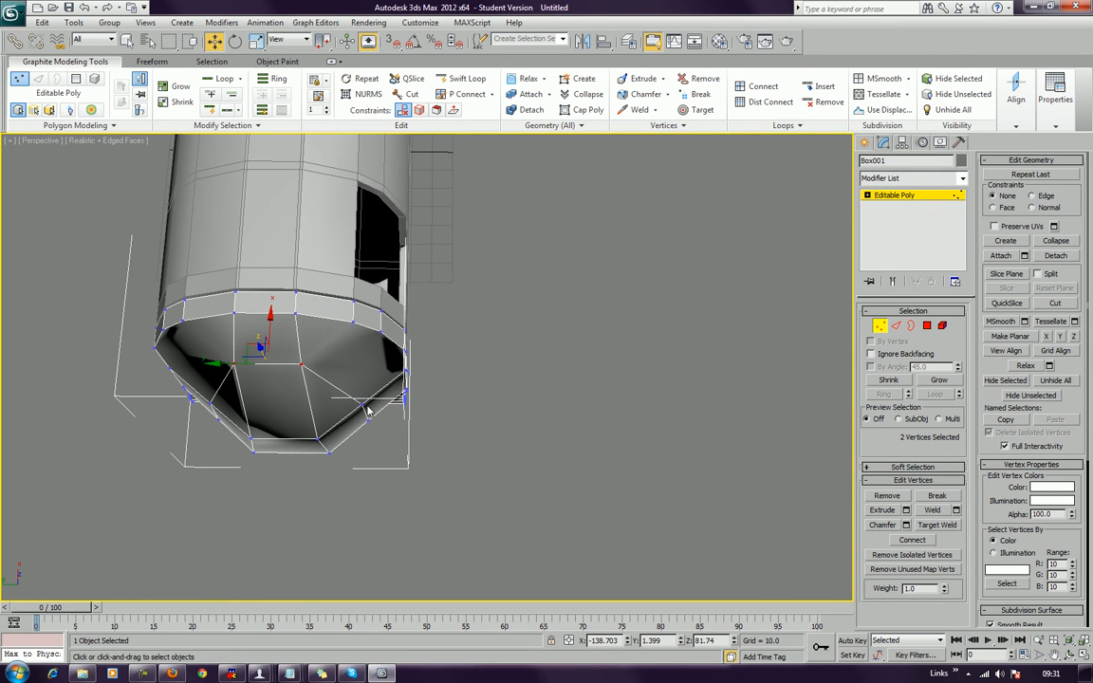
pyautogui.click(363, 402)
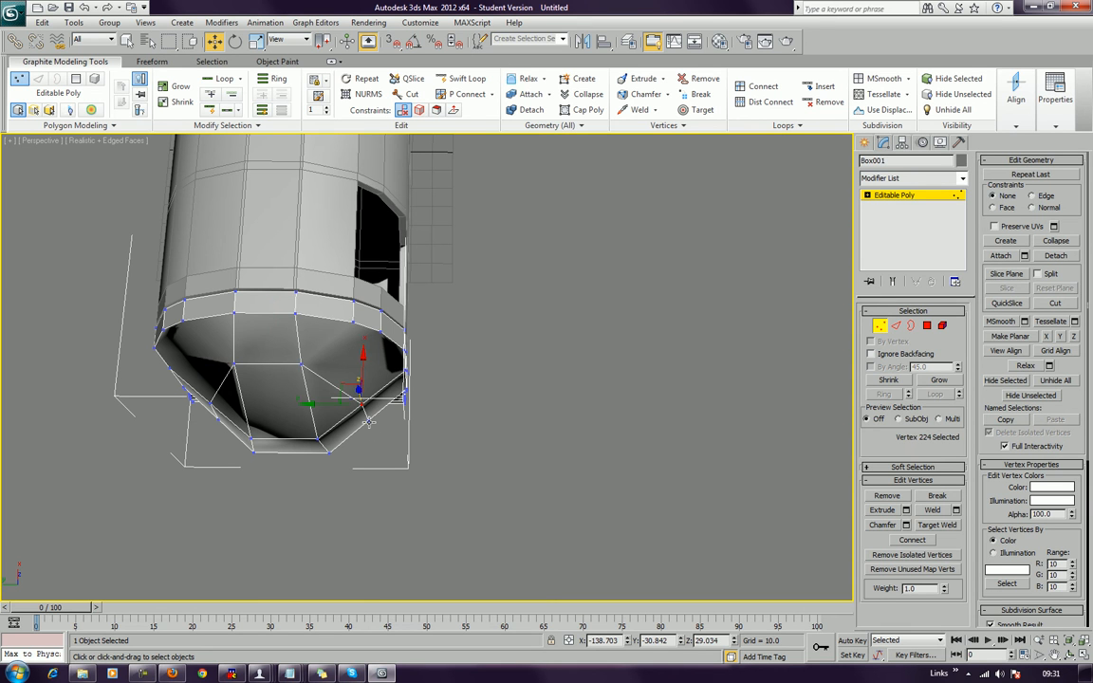
pyautogui.keyDown('ctrl'); pyautogui.click(368, 418); pyautogui.keyUp('ctrl')
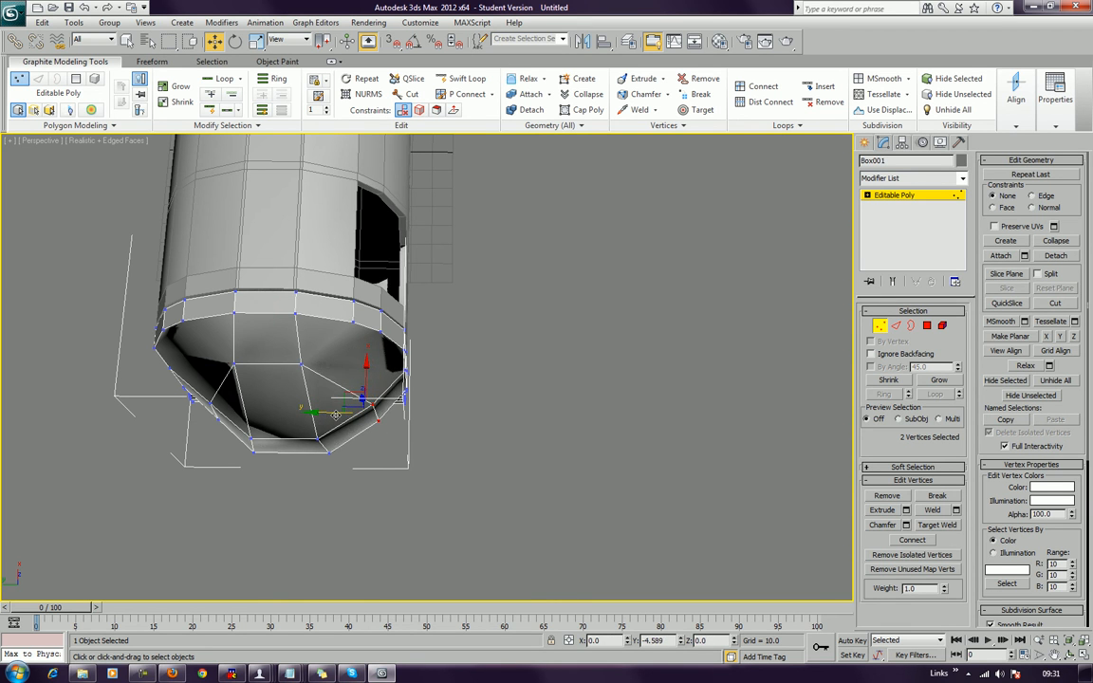
pyautogui.keyDown('alt'); pyautogui.moveTo(324, 412); pyautogui.dragTo(529, 434, button='middle'); pyautogui.keyUp('alt')
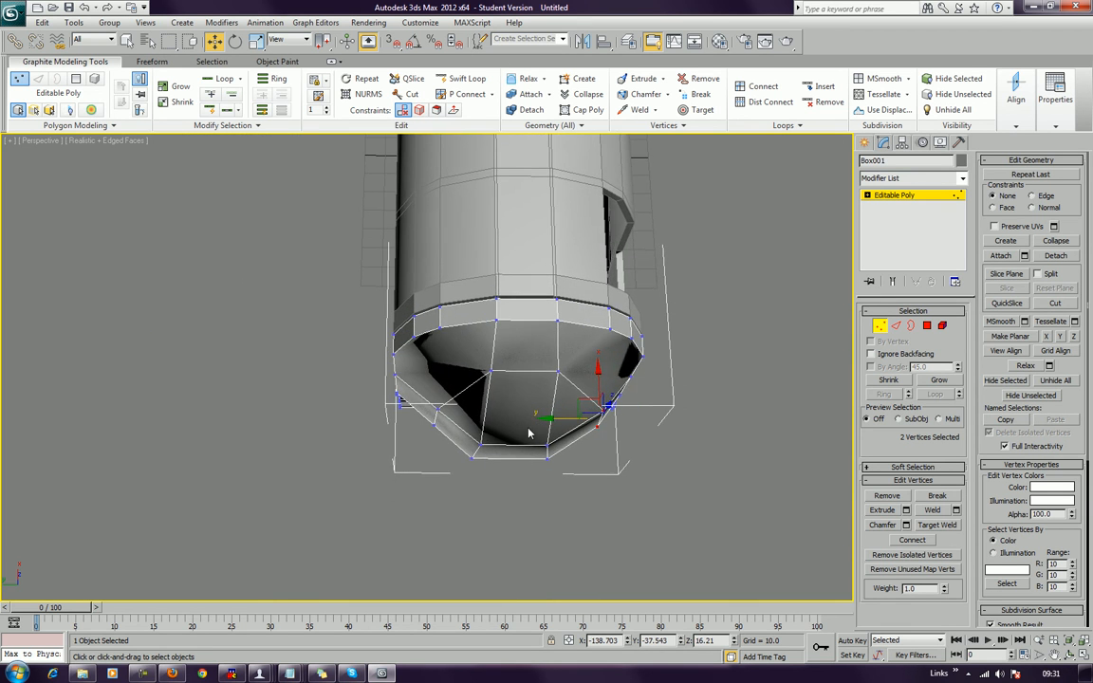
pyautogui.click(437, 408)
pyautogui.keyDown('ctrl'); pyautogui.click(434, 425); pyautogui.keyUp('ctrl')
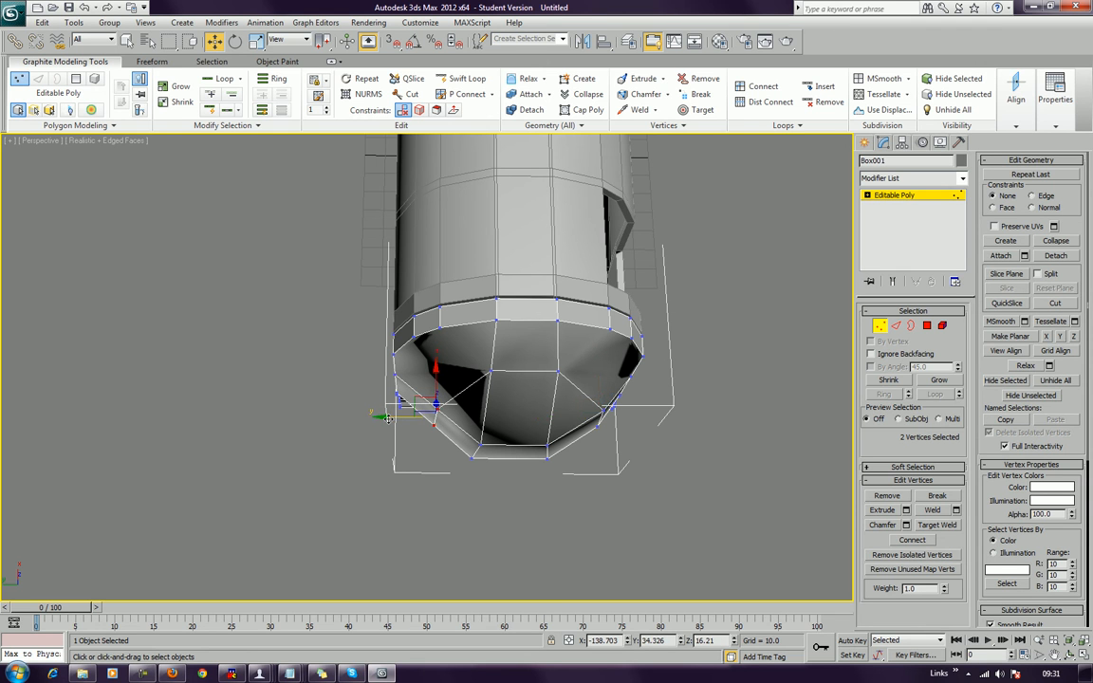
pyautogui.moveTo(388, 418); pyautogui.dragTo(372, 420)
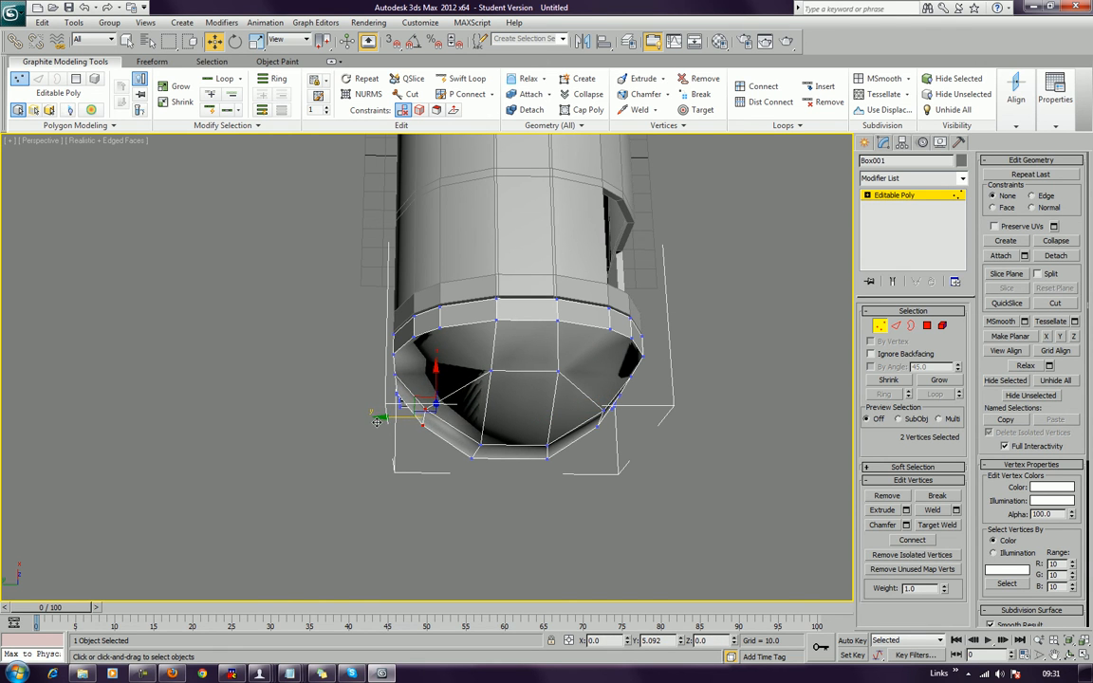
# Step: Delete the sloping polygons above the nose's lower band to open its upper front
pyautogui.scroll(-2, 412, 433)
pyautogui.keyDown('alt'); pyautogui.moveTo(412, 432); pyautogui.dragTo(658, 389, button='middle'); pyautogui.keyUp('alt')
pyautogui.scroll(2, 431, 376)
pyautogui.click(926, 326)
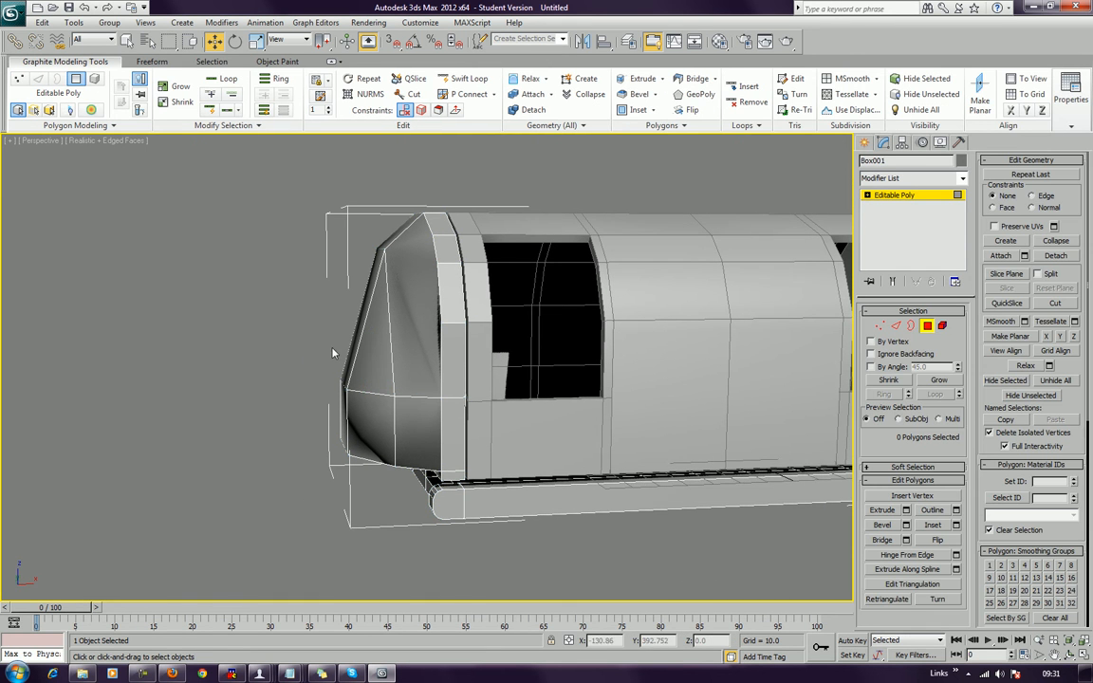
pyautogui.click(361, 363)
pyautogui.keyDown('alt'); pyautogui.moveTo(361, 363); pyautogui.dragTo(375, 430, button='middle'); pyautogui.keyUp('alt')
pyautogui.press('Delete')
# Step: Bridge the two opposite top side edges of the nose's lower band to form a flat ledge
pyautogui.scroll(3, 386, 424)
pyautogui.click(898, 327)
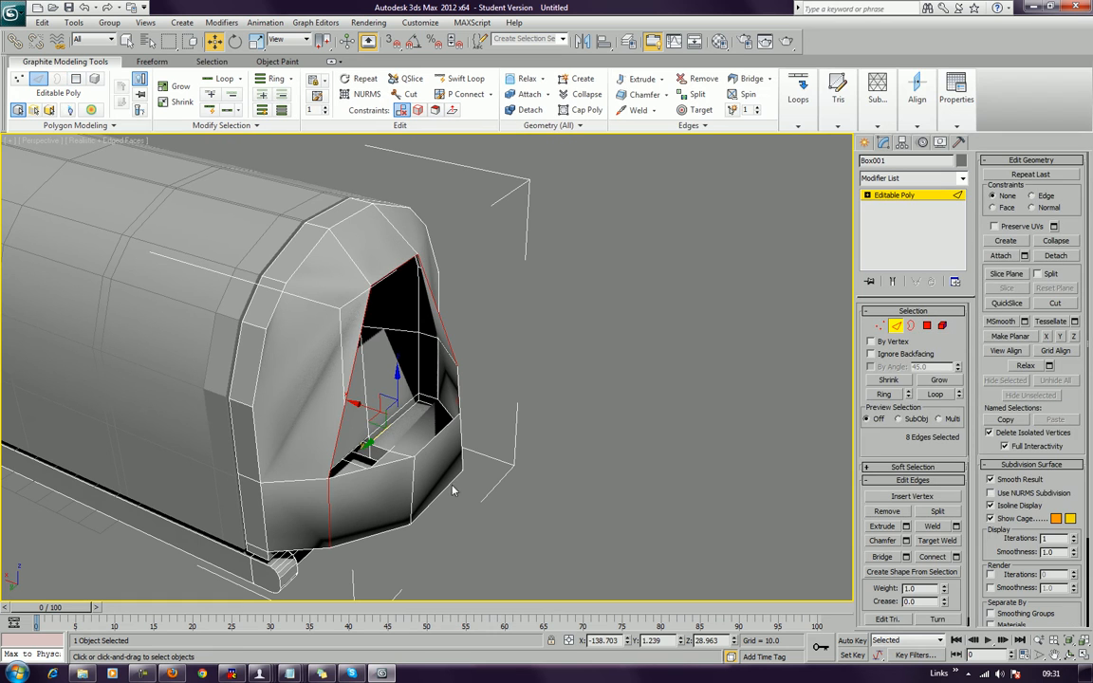
pyautogui.click(390, 458)
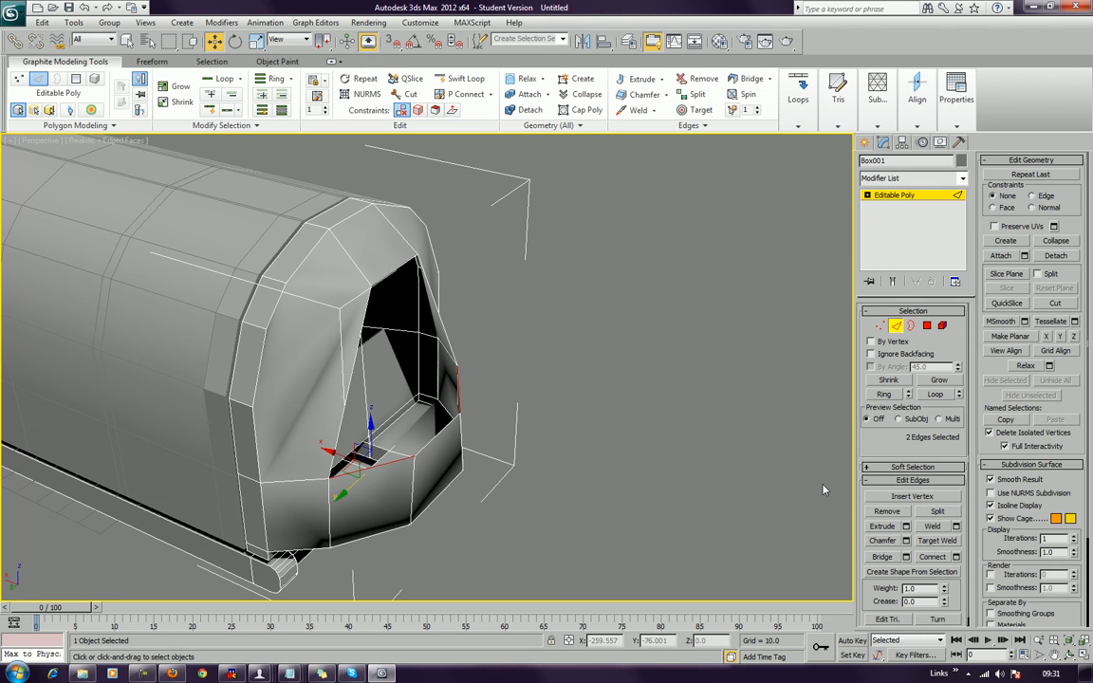
pyautogui.click(881, 558)
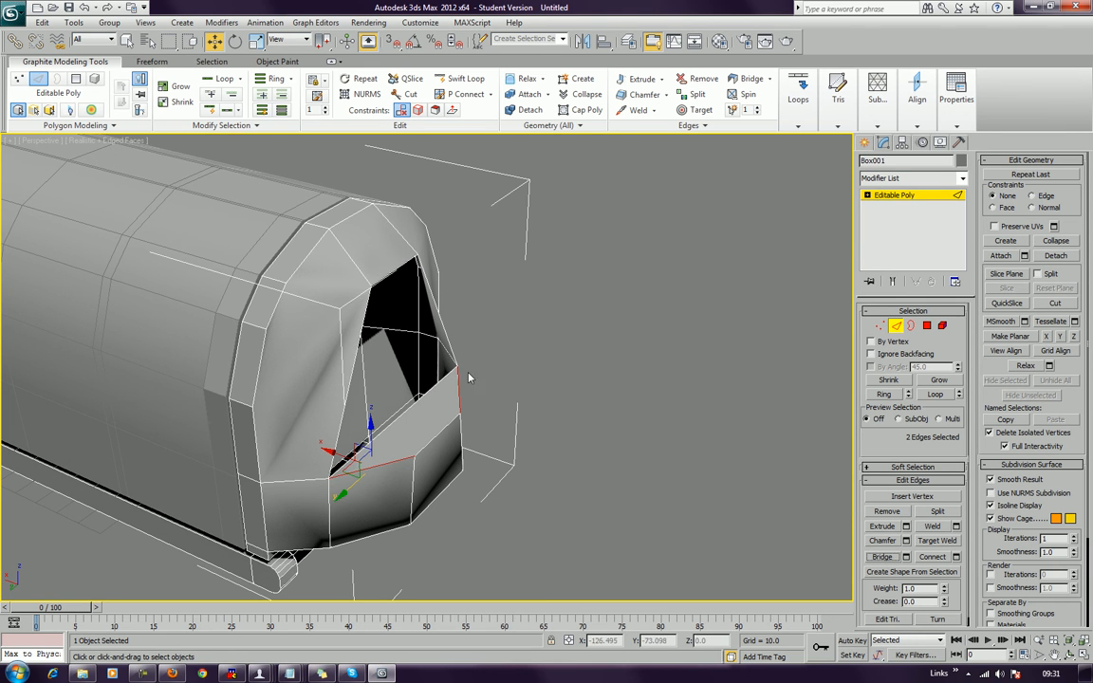
# Step: Bridge the two sloping side edges of the nose opening to close it with a flat windscreen panel
pyautogui.click(442, 361)
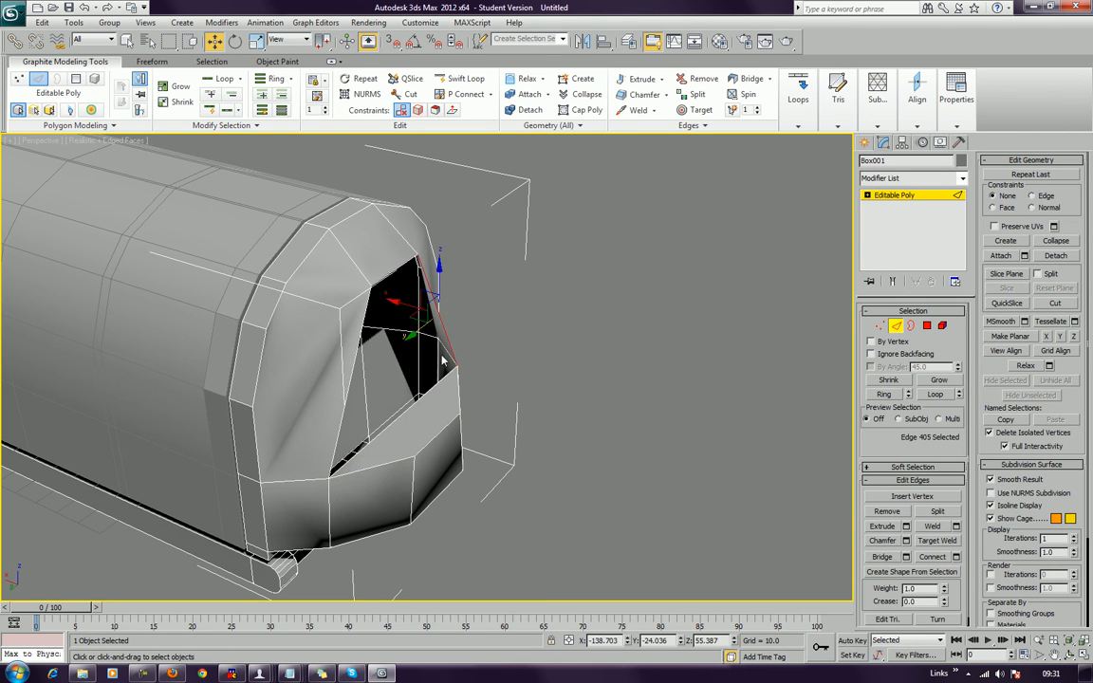
pyautogui.keyDown('ctrl'); pyautogui.click(342, 413); pyautogui.keyUp('ctrl')
pyautogui.click(883, 558)
pyautogui.click(754, 439)
pyautogui.keyDown('alt'); pyautogui.moveTo(754, 439); pyautogui.dragTo(569, 383, button='middle'); pyautogui.keyUp('alt')
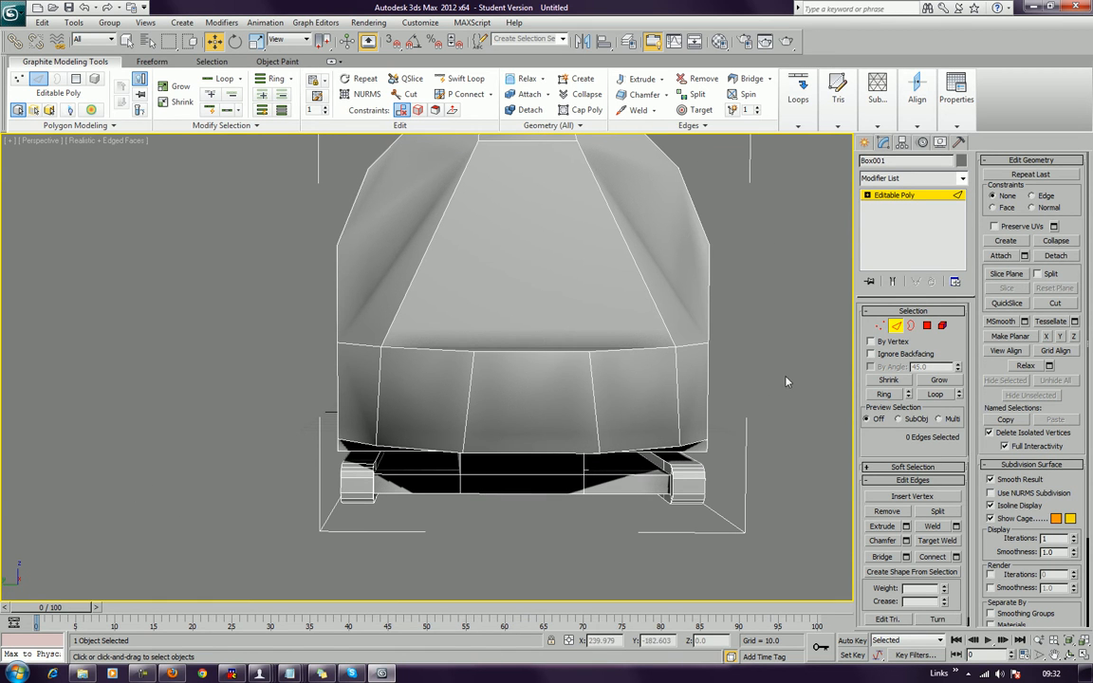
# Step: Scale the two front upright edges of the nose's lower band so they stand vertical
pyautogui.click(597, 418)
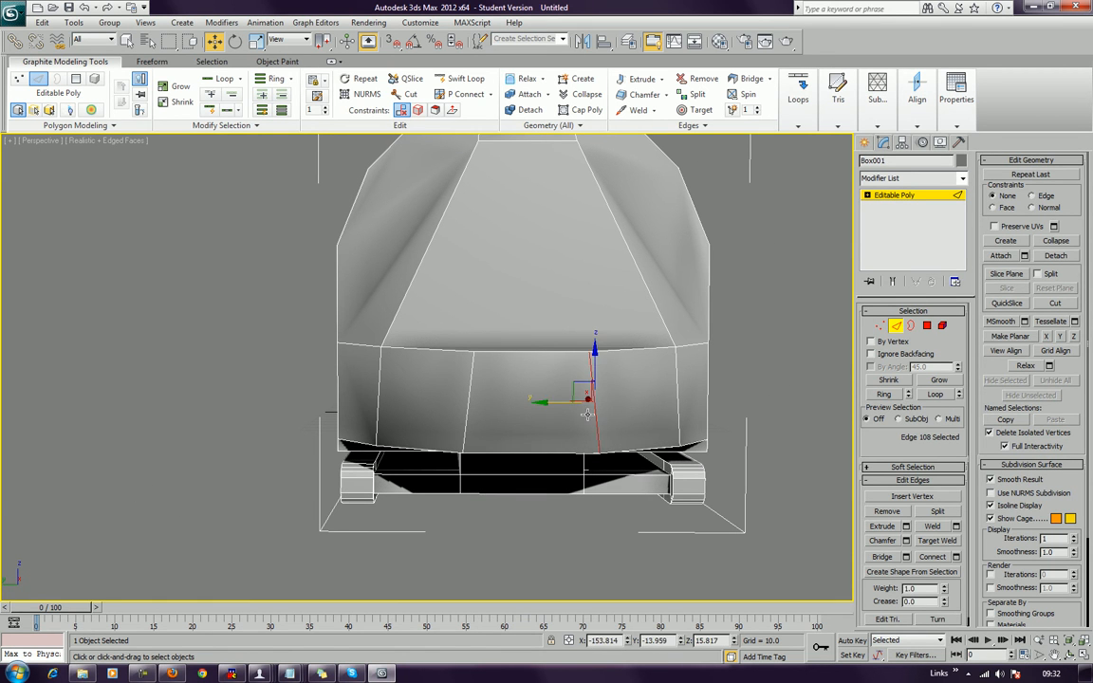
pyautogui.keyDown('ctrl'); pyautogui.click(472, 424); pyautogui.keyUp('ctrl')
pyautogui.press('r')
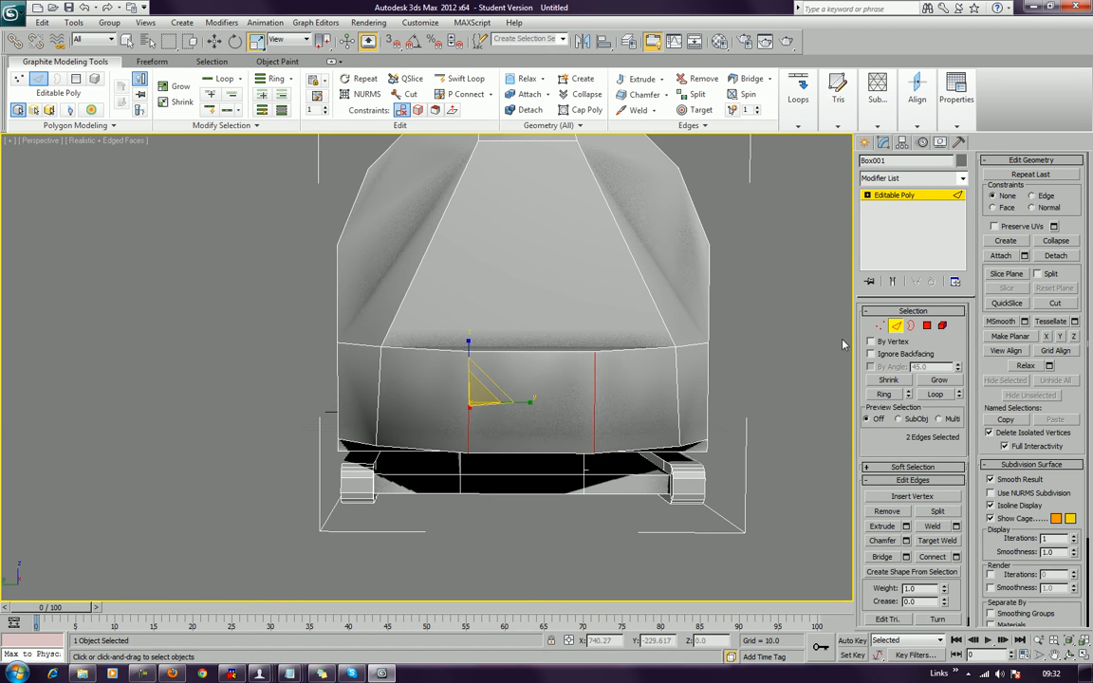
# Step: Leave edge editing, deselect the object and examine the nose, windows and whole model from several sides
pyautogui.keyDown('alt'); pyautogui.moveTo(845, 354); pyautogui.dragTo(742, 359, button='middle'); pyautogui.keyUp('alt')
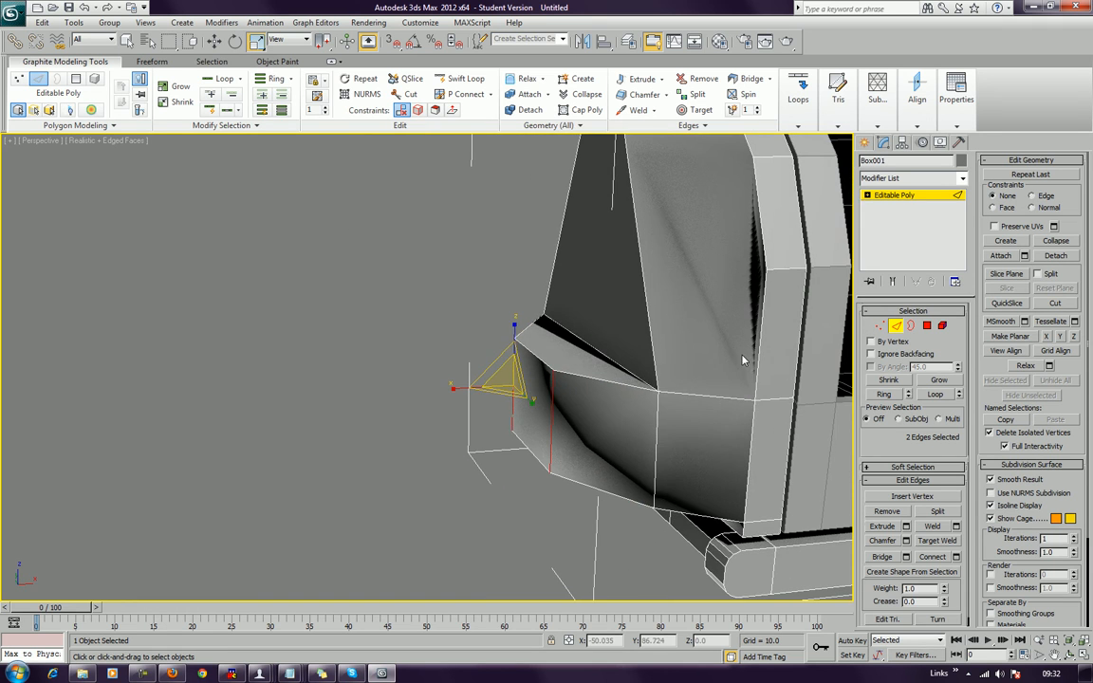
pyautogui.moveTo(589, 411); pyautogui.dragTo(486, 385, button='middle')
pyautogui.scroll(-4, 352, 295)
pyautogui.scroll(-3, 280, 376)
pyautogui.scroll(4, 347, 341)
pyautogui.moveTo(486, 385)
pyautogui.keyDown('alt'); pyautogui.mouseDown(button='middle')
pyautogui.moveTo(503, 394)
pyautogui.moveTo(476, 391)
pyautogui.moveTo(491, 365)
pyautogui.mouseUp(button='middle'); pyautogui.keyUp('alt')
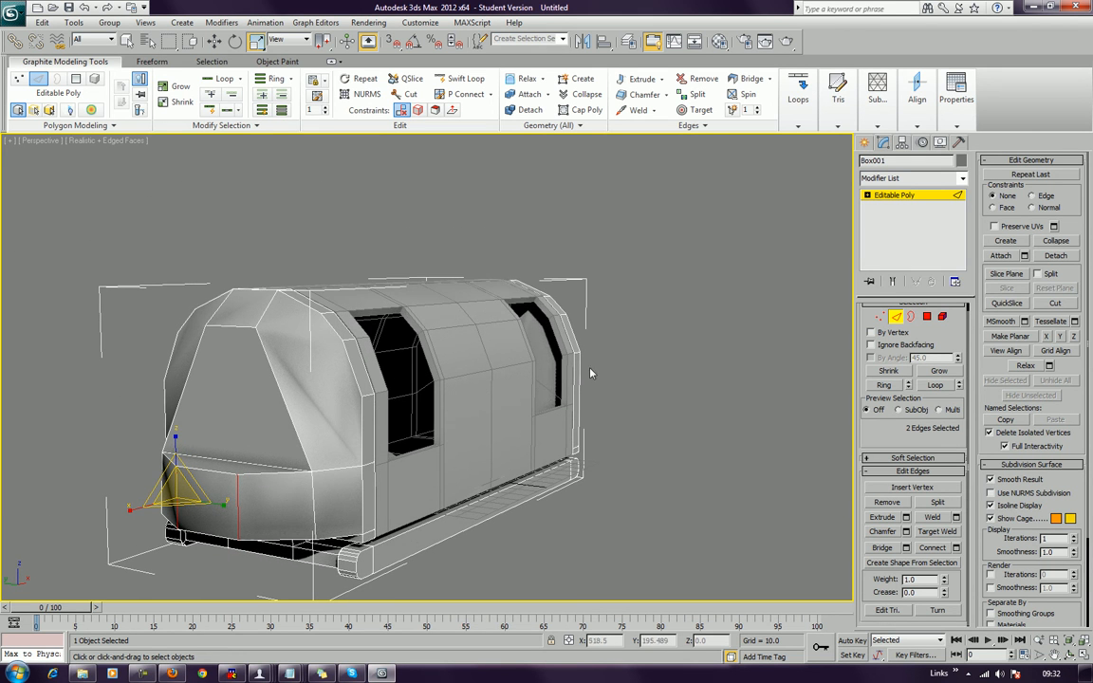
pyautogui.moveTo(535, 450); pyautogui.dragTo(597, 334, button='middle')
pyautogui.moveTo(598, 334); pyautogui.dragTo(357, 429, button='middle')
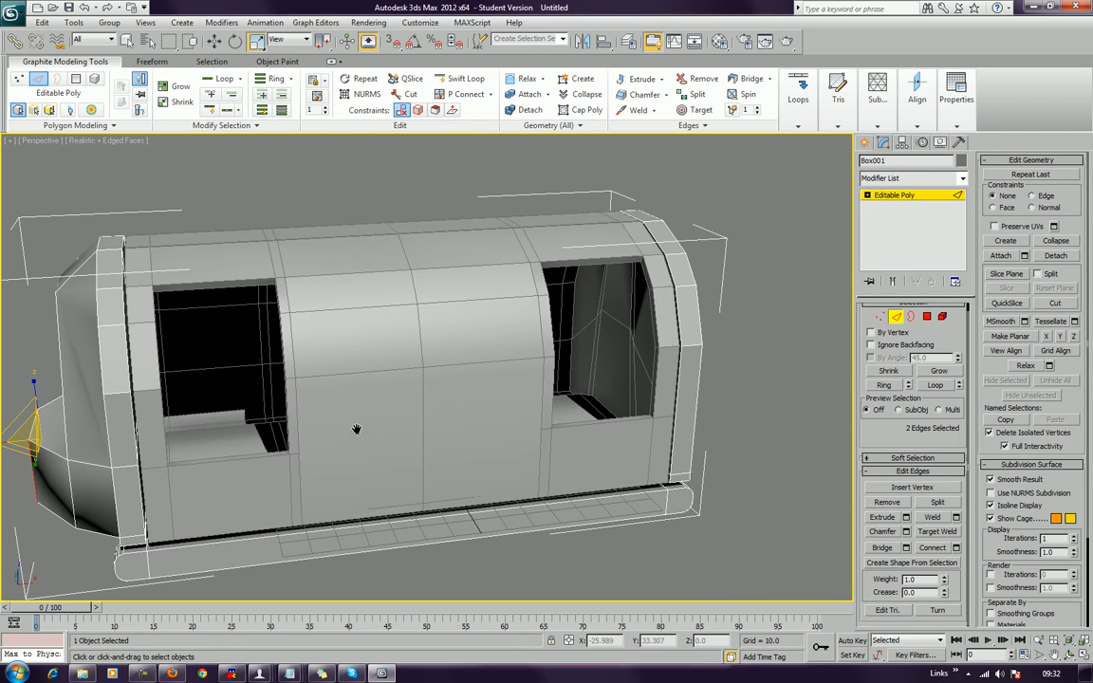
pyautogui.click(896, 318)
pyautogui.click(756, 382)
pyautogui.moveTo(597, 413); pyautogui.dragTo(681, 416, button='middle')
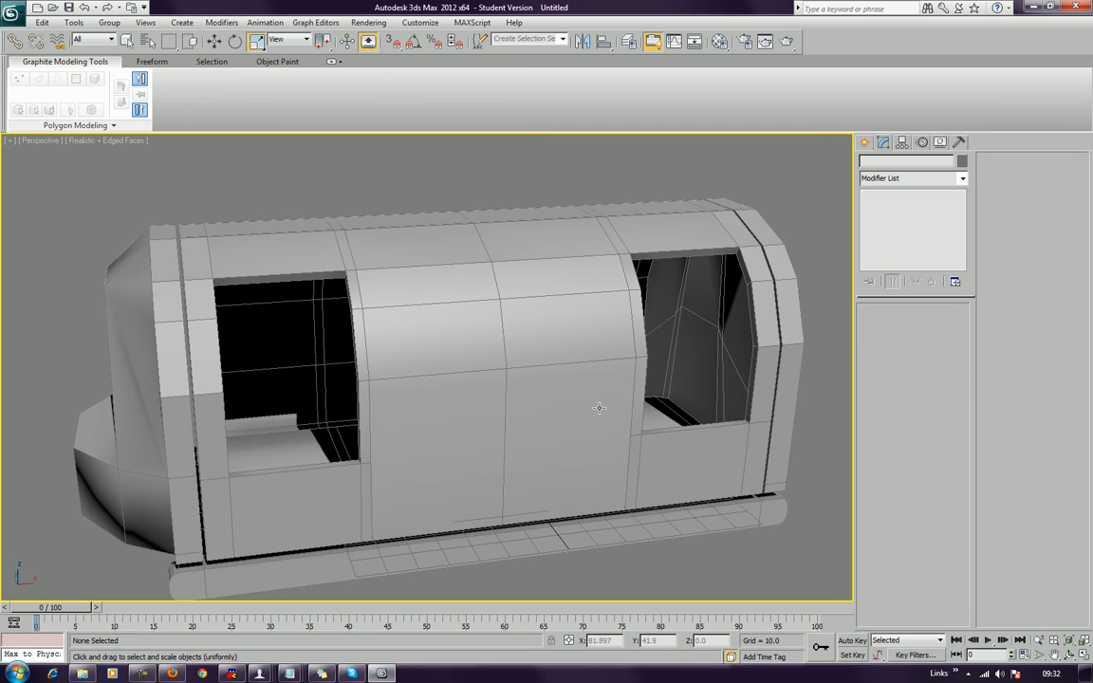
pyautogui.scroll(-5, 581, 384)
pyautogui.keyDown('alt'); pyautogui.moveTo(580, 379); pyautogui.dragTo(388, 380, button='middle'); pyautogui.keyUp('alt')
pyautogui.scroll(3, 387, 346)
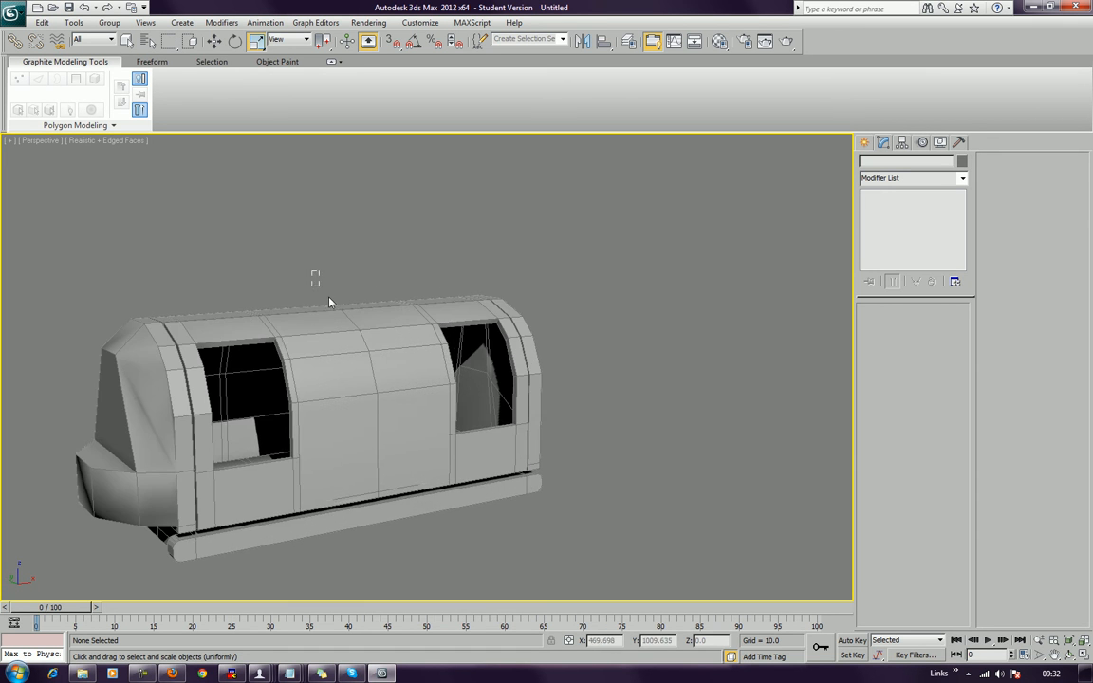
# Step: Select the three middle body panels and try lifting them clear of the base
pyautogui.moveTo(315, 281); pyautogui.dragTo(385, 337)
pyautogui.press('w')
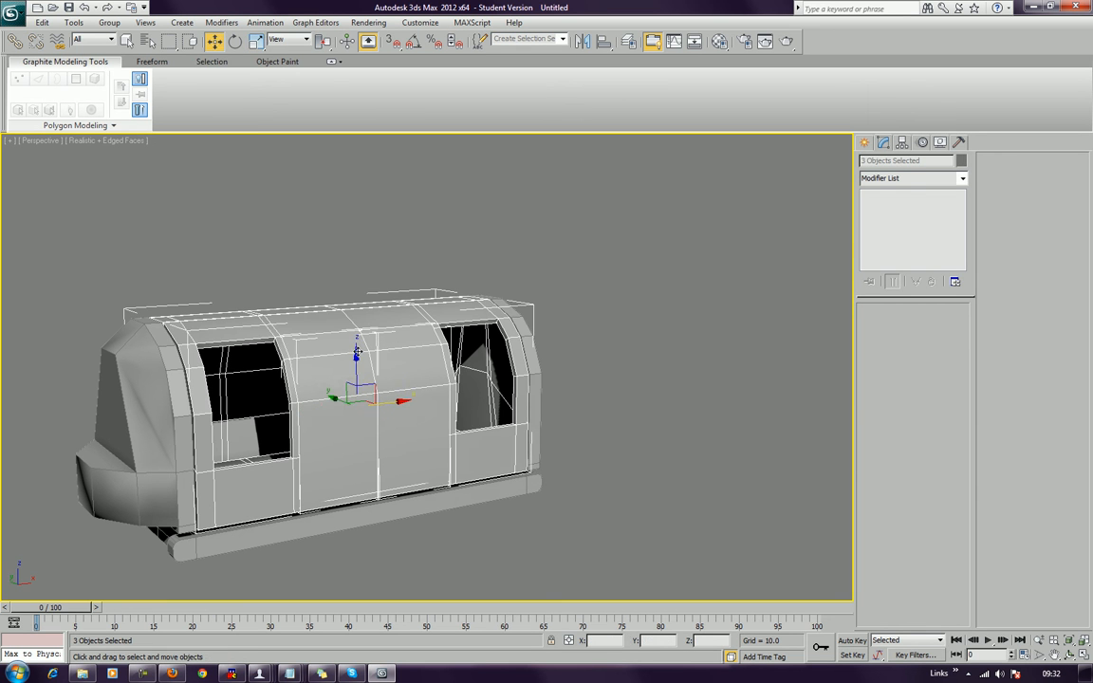
pyautogui.moveTo(354, 353); pyautogui.dragTo(355, 245)
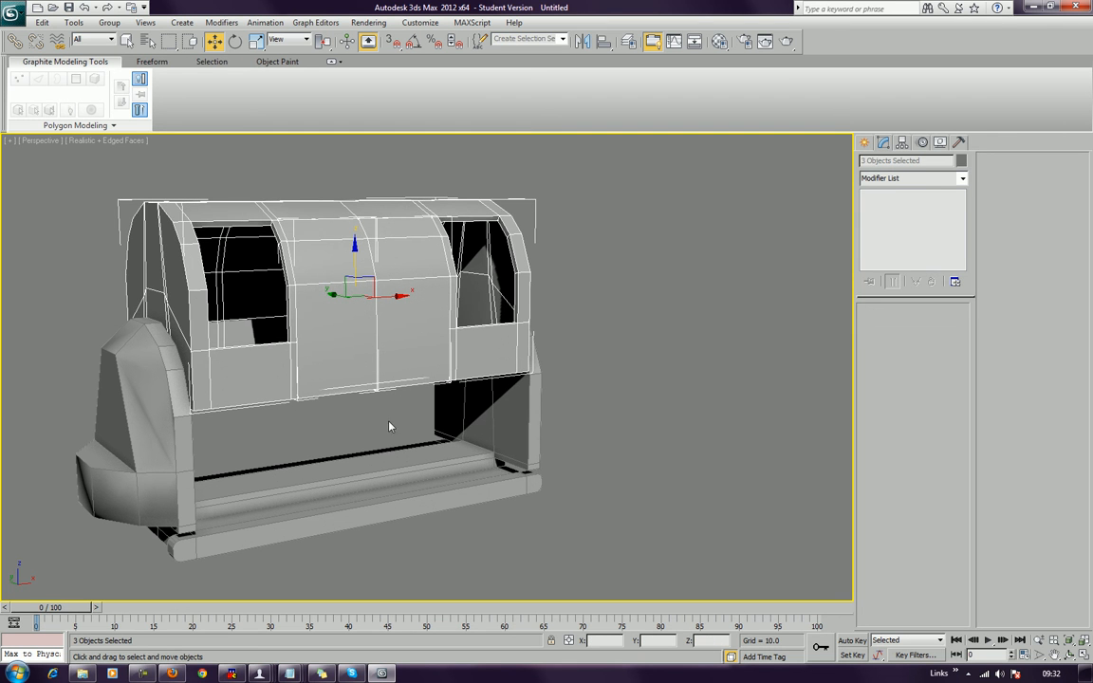
pyautogui.keyDown('alt'); pyautogui.moveTo(416, 426); pyautogui.dragTo(386, 353, button='middle'); pyautogui.keyUp('alt')
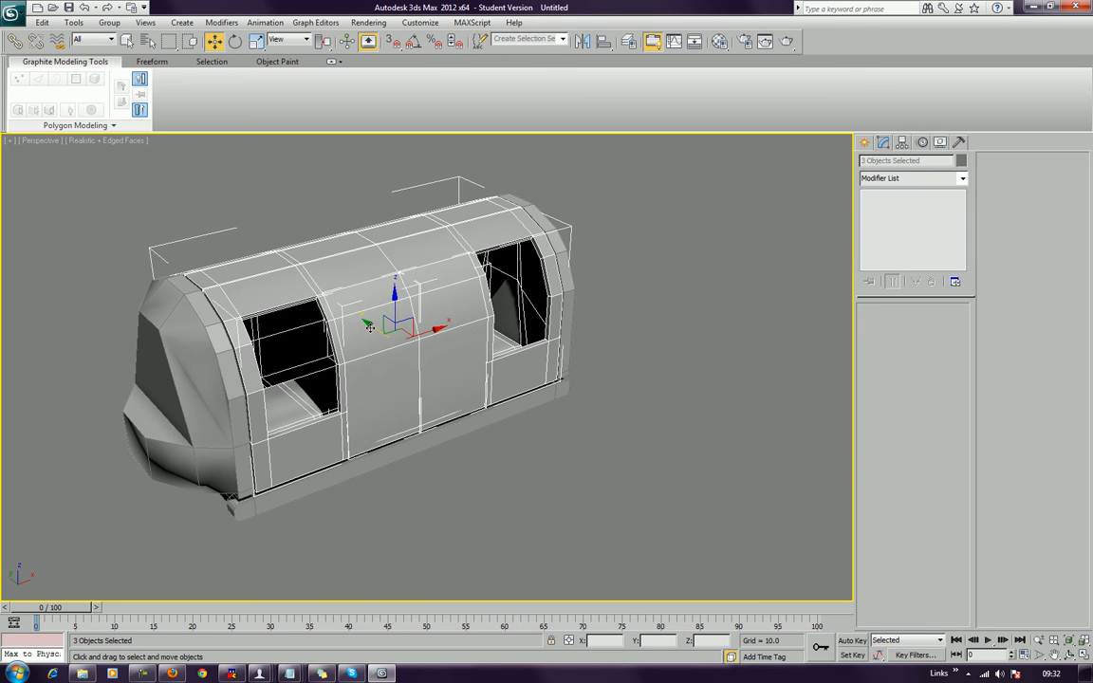
# Step: Isolate the three selected body panels and set up Box creation with AutoGrid enabled
pyautogui.rightClick(369, 327)
pyautogui.click(372, 226)
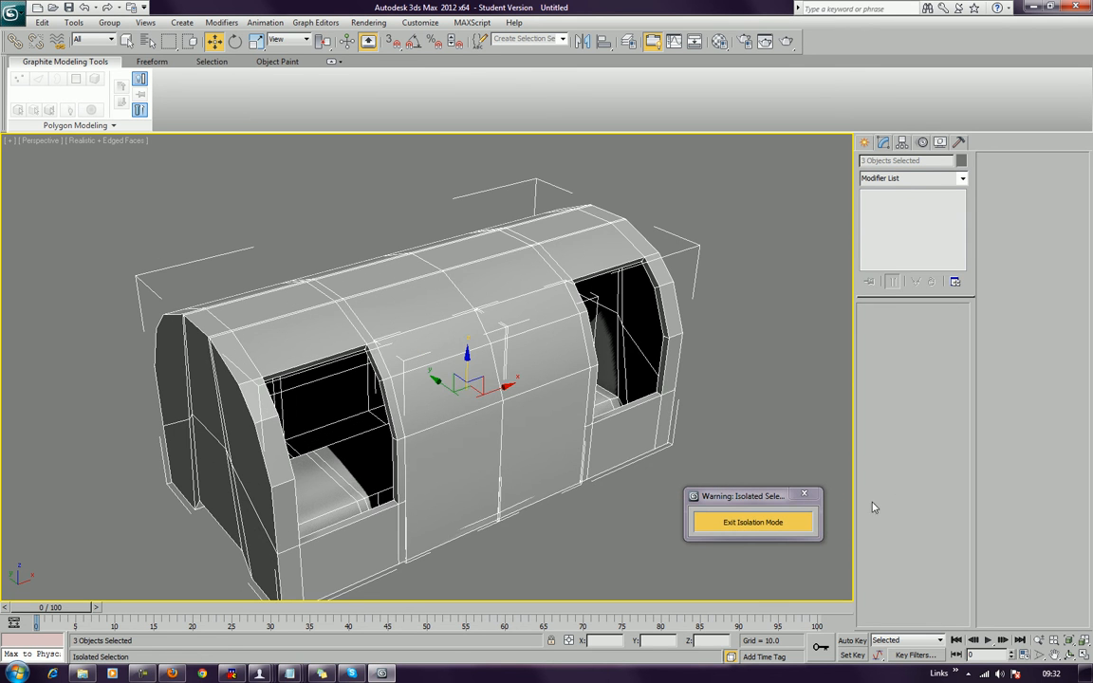
pyautogui.moveTo(509, 558); pyautogui.dragTo(470, 416, button='middle')
pyautogui.scroll(-3, 541, 464)
pyautogui.scroll(4, 491, 435)
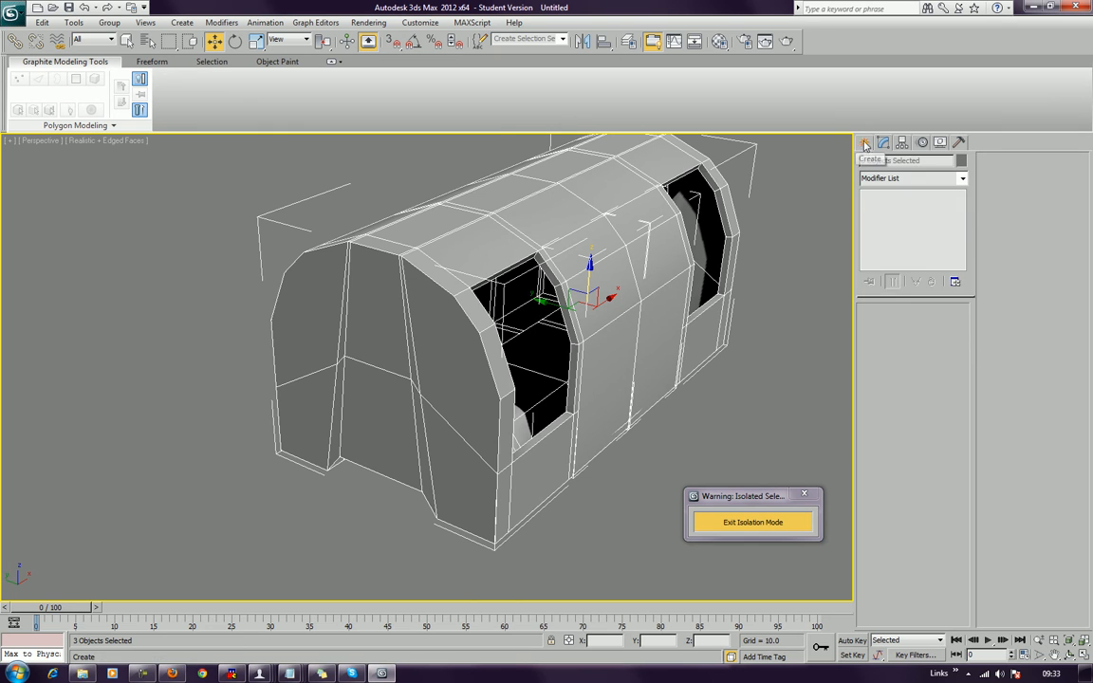
pyautogui.click(865, 142)
pyautogui.click(884, 227)
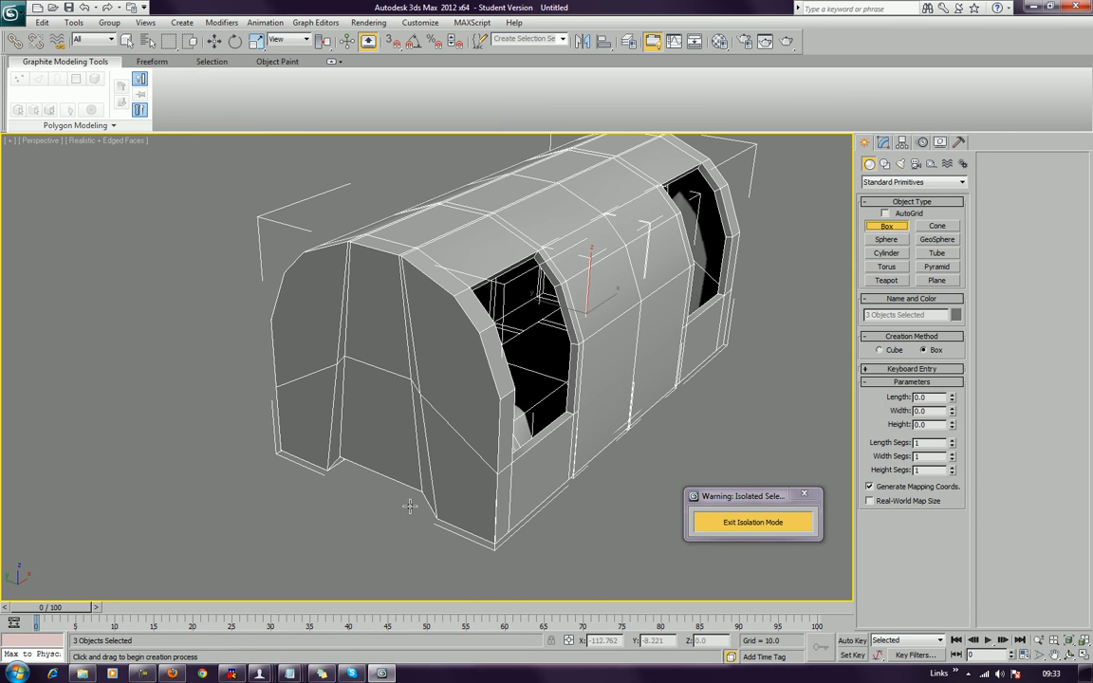
pyautogui.click(885, 213)
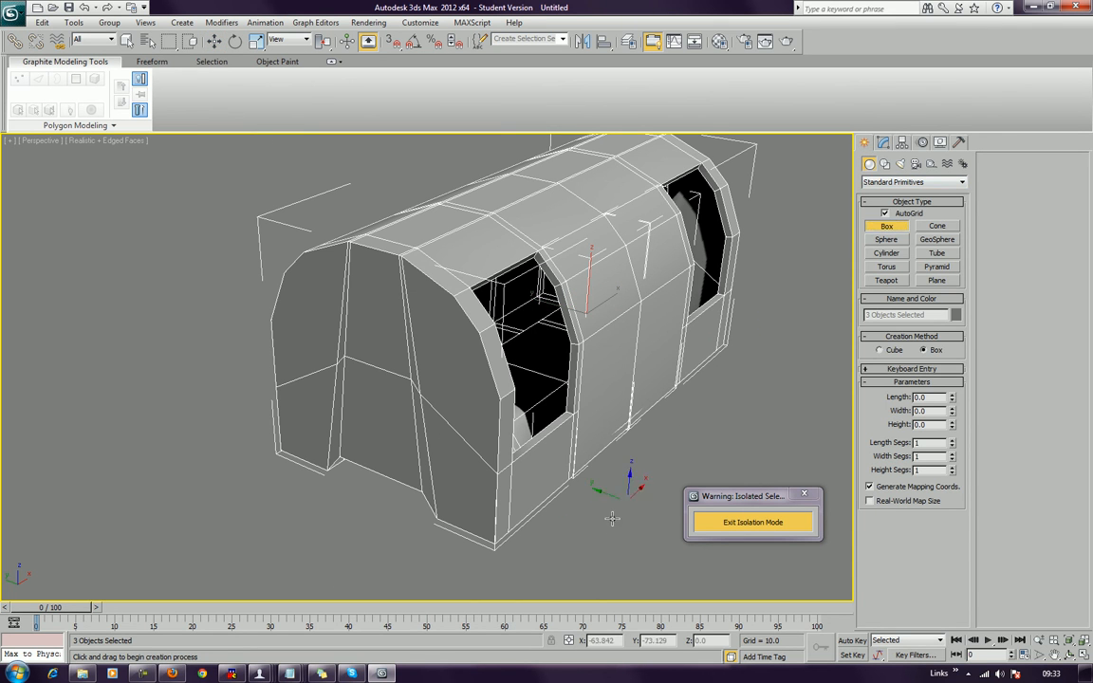
pyautogui.moveTo(484, 541); pyautogui.dragTo(450, 554)
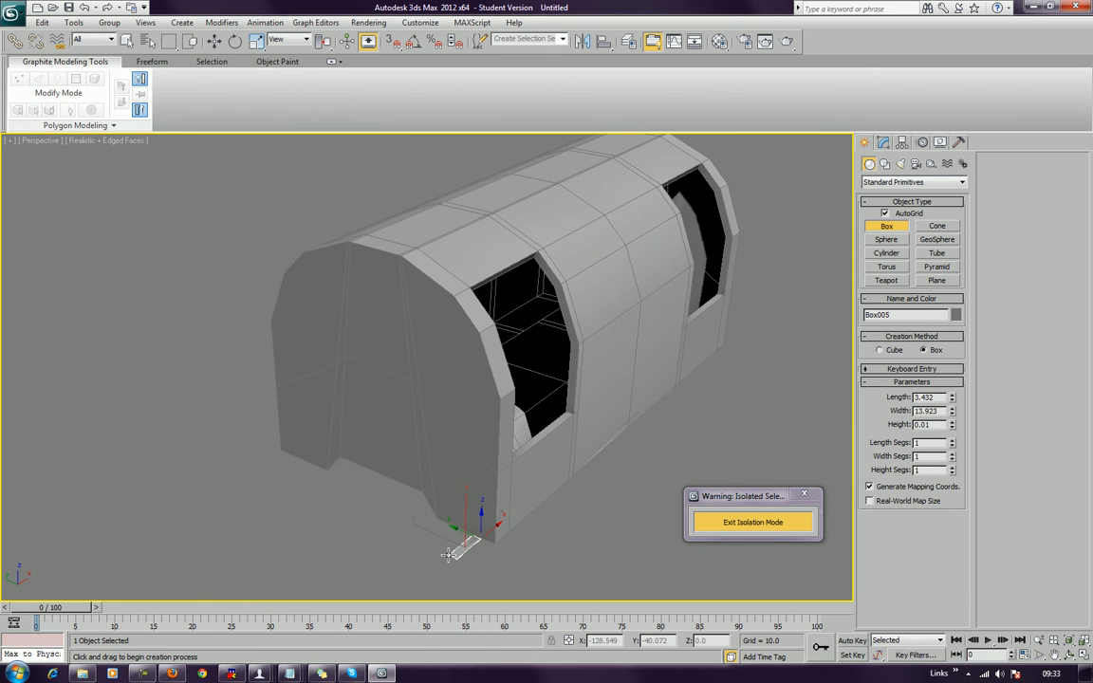
pyautogui.hotkey('ctrl', 'z')
pyautogui.hotkey('ctrl', 'z')
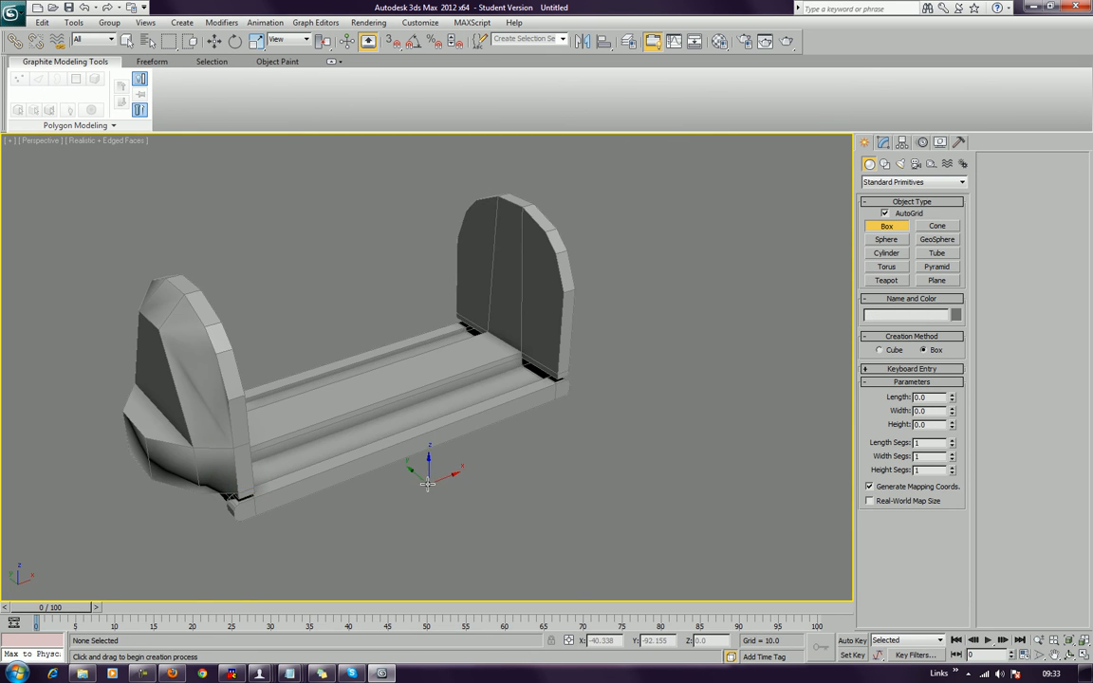
pyautogui.hotkey('ctrl', 'y')
# Step: Create a narrow upright box about 84 long and 4 wide on the body's front end face, near one side
pyautogui.keyDown('alt'); pyautogui.moveTo(420, 468); pyautogui.dragTo(459, 435, button='middle'); pyautogui.keyUp('alt')
pyautogui.moveTo(458, 429); pyautogui.dragTo(637, 445, button='middle')
pyautogui.scroll(3, 626, 442)
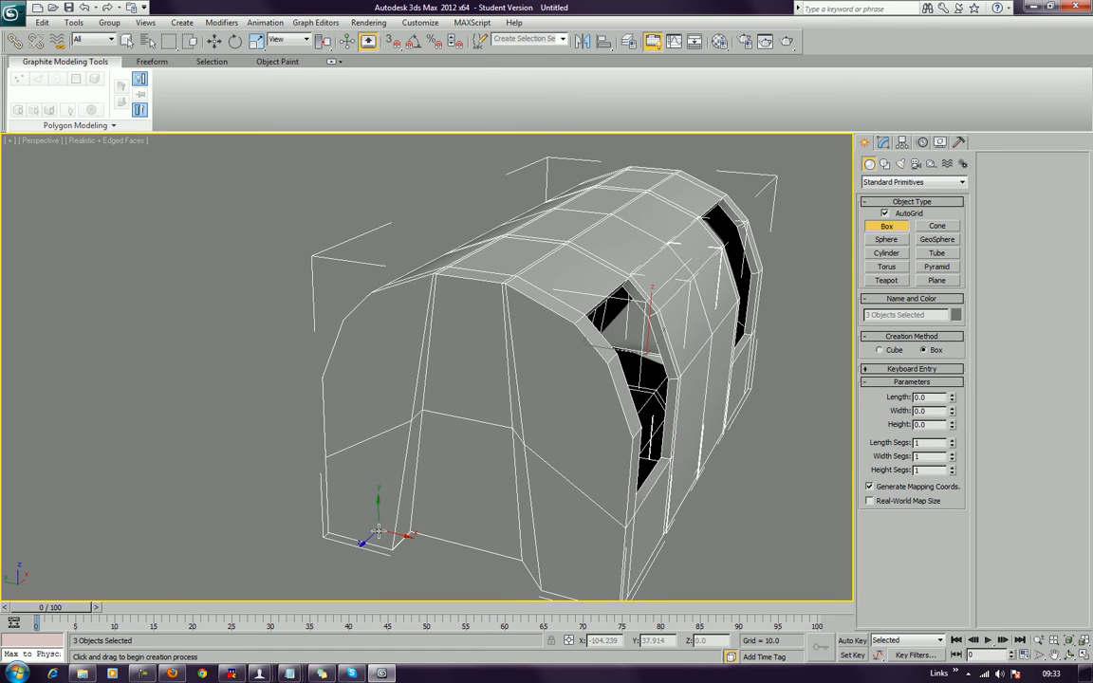
pyautogui.moveTo(380, 542); pyautogui.dragTo(387, 298)
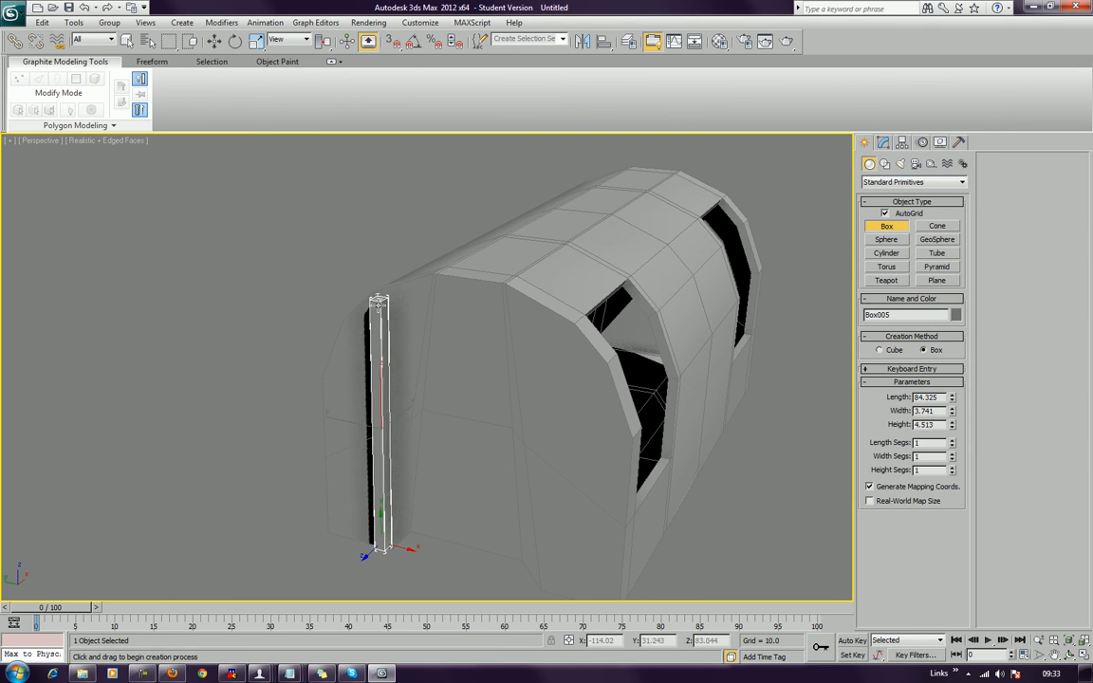
pyautogui.click(380, 302)
pyautogui.press('w')
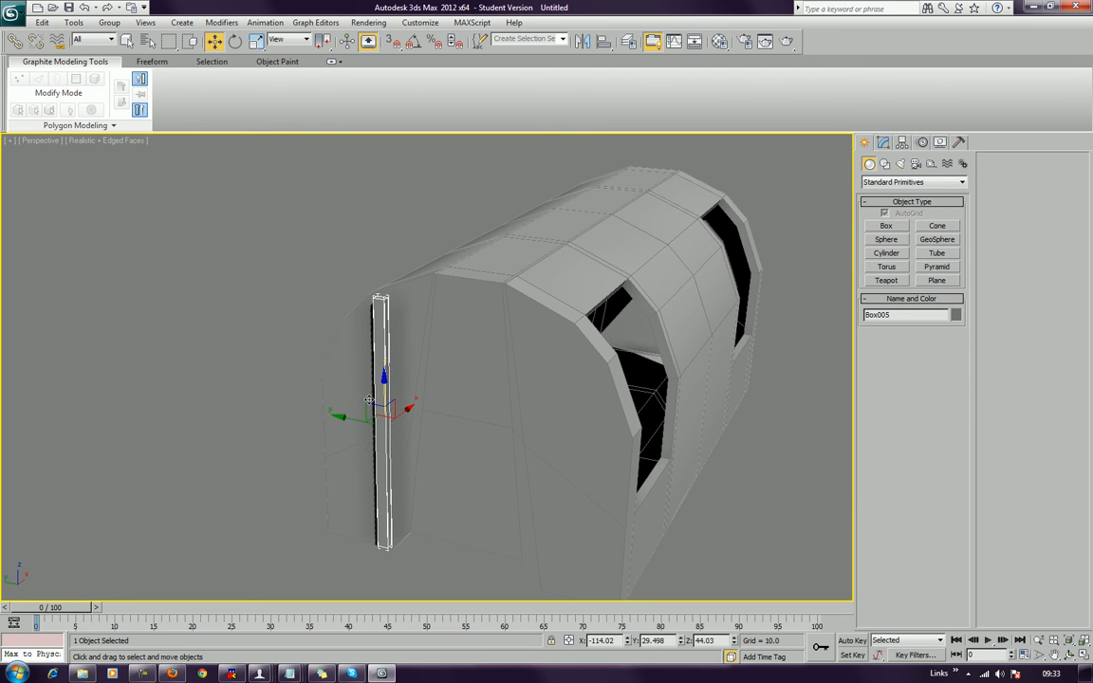
# Step: Copy the upright box once to the opposite side of the end face and unhide all objects
pyautogui.keyDown('shift'); pyautogui.moveTo(347, 419); pyautogui.dragTo(538, 496); pyautogui.keyUp('shift')
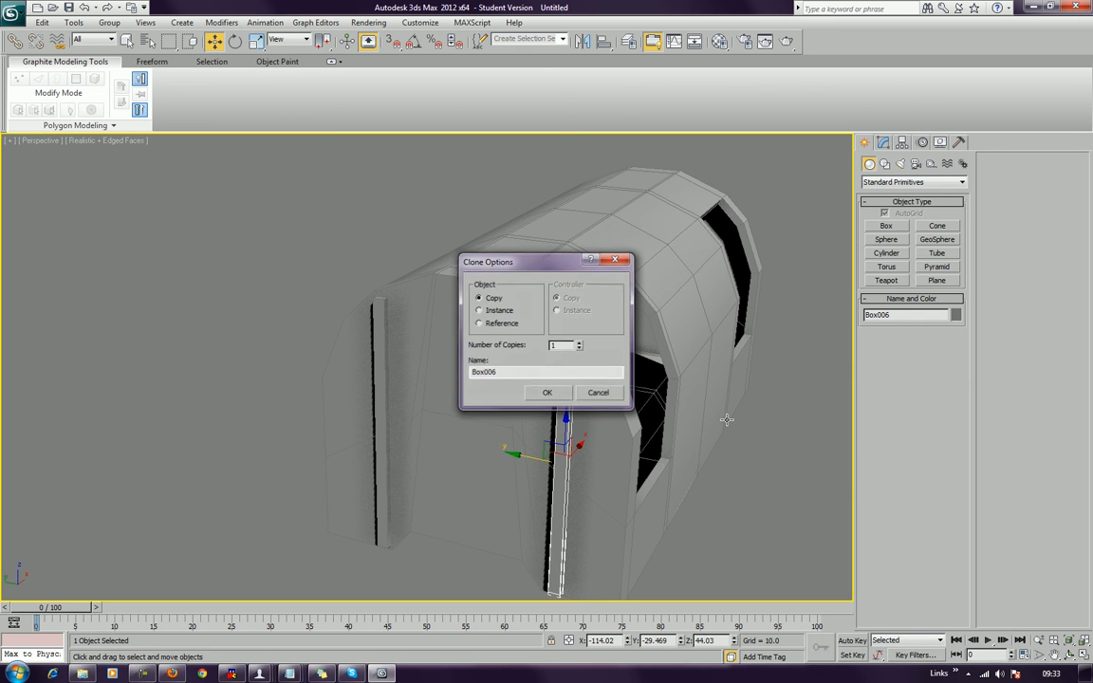
pyautogui.click(547, 390)
pyautogui.rightClick(795, 428)
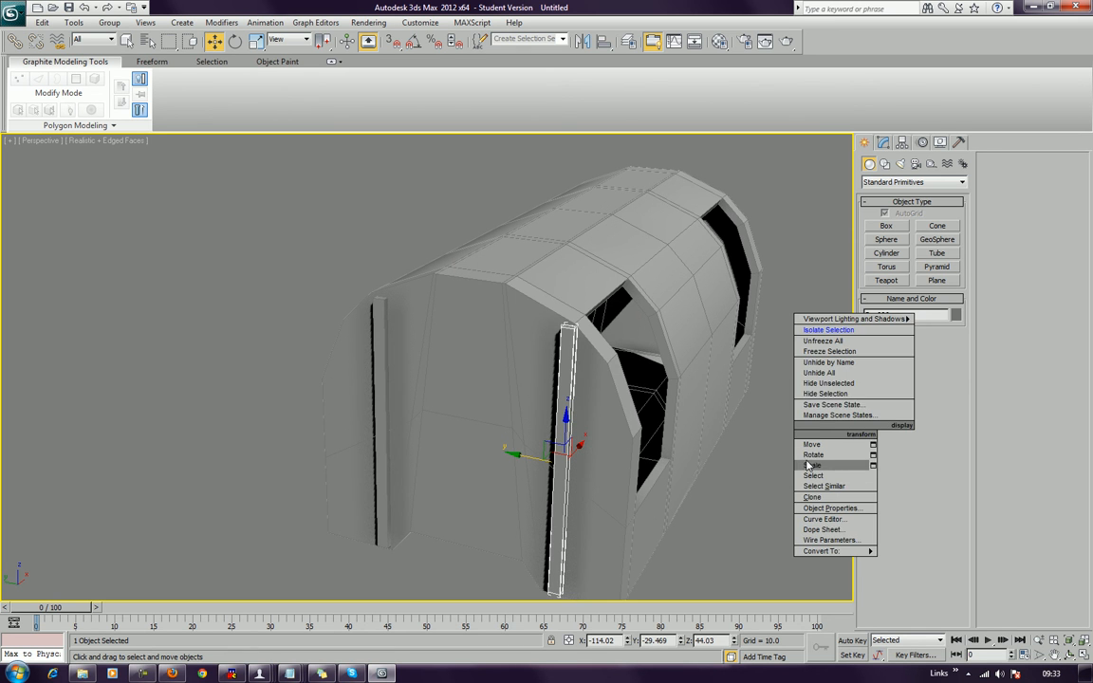
pyautogui.click(824, 374)
pyautogui.scroll(-3, 662, 442)
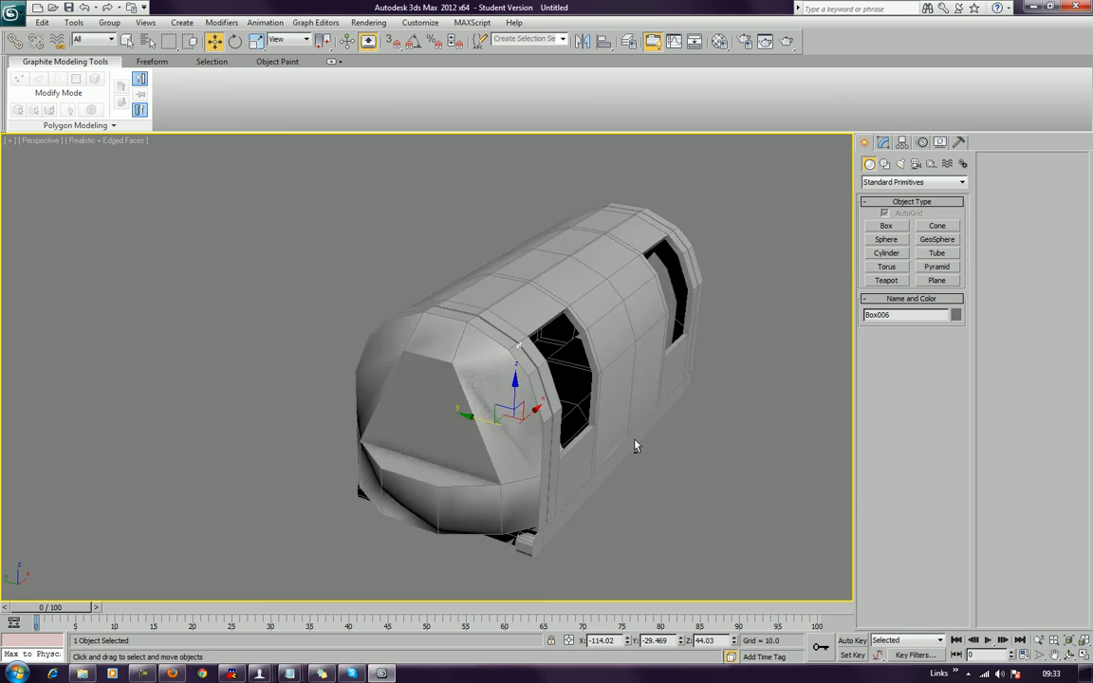
# Step: Copy the upright box along the body's length to the gap at the rear end and deselect it
pyautogui.scroll(6, 569, 427)
pyautogui.keyDown('alt'); pyautogui.moveTo(555, 424); pyautogui.dragTo(462, 437, button='middle'); pyautogui.keyUp('alt')
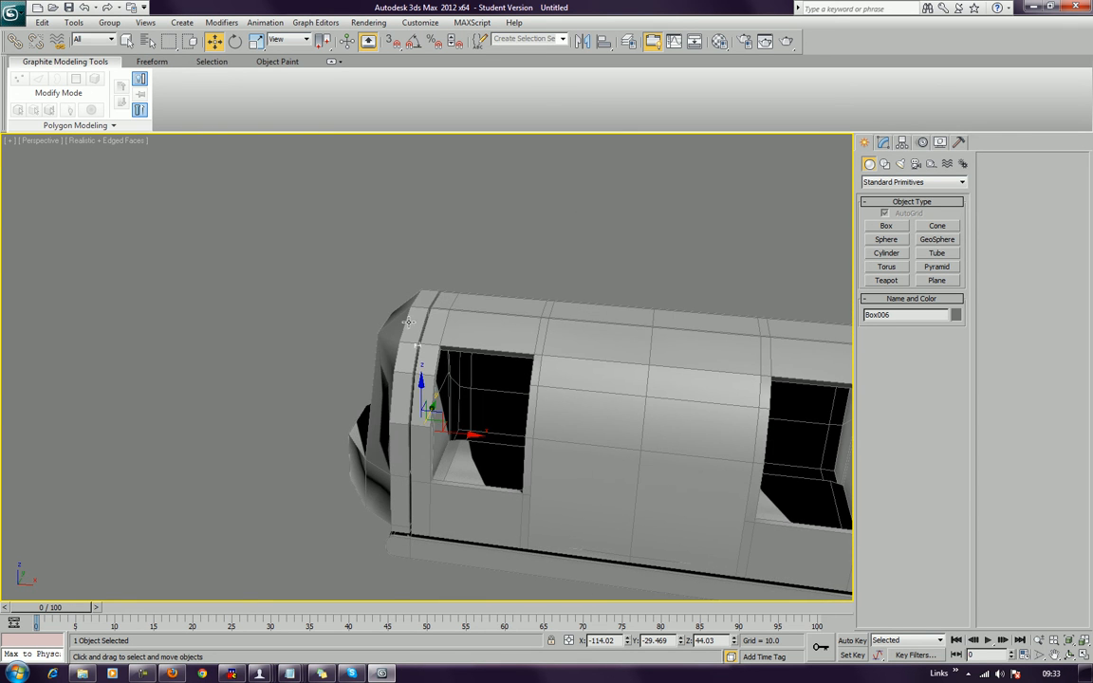
pyautogui.moveTo(581, 389); pyautogui.dragTo(442, 375, button='middle')
pyautogui.moveTo(349, 371); pyautogui.dragTo(283, 392, button='middle')
pyautogui.moveTo(194, 405)
pyautogui.keyDown('shift'); pyautogui.mouseDown()
pyautogui.moveTo(417, 332)
pyautogui.moveTo(581, 384)
pyautogui.moveTo(612, 380)
pyautogui.moveTo(618, 413)
pyautogui.mouseUp(); pyautogui.keyUp('shift')
pyautogui.click(563, 393)
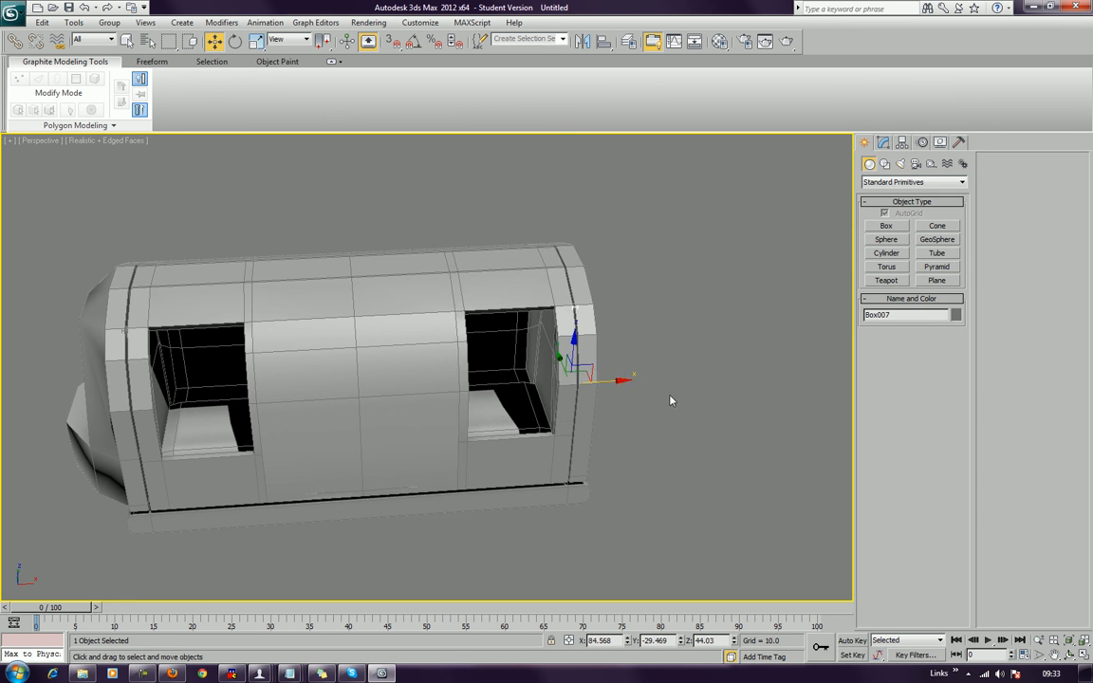
pyautogui.click(664, 403)
# Step: Create two flat cylinders on the roof, a front one of radius about 9 and a similar one near the rear
pyautogui.scroll(-3, 652, 408)
pyautogui.moveTo(653, 409)
pyautogui.keyDown('alt'); pyautogui.mouseDown(button='middle')
pyautogui.moveTo(859, 348)
pyautogui.moveTo(717, 380)
pyautogui.moveTo(686, 405)
pyautogui.moveTo(793, 422)
pyautogui.moveTo(724, 402)
pyautogui.moveTo(720, 422)
pyautogui.moveTo(712, 407)
pyautogui.mouseUp(button='middle'); pyautogui.keyUp('alt')
pyautogui.scroll(3, 793, 422)
pyautogui.moveTo(598, 442)
pyautogui.mouseDown(button='middle')
pyautogui.moveTo(614, 327)
pyautogui.moveTo(598, 351)
pyautogui.moveTo(613, 354)
pyautogui.moveTo(558, 415)
pyautogui.moveTo(576, 437)
pyautogui.mouseUp(button='middle')
pyautogui.click(576, 328)
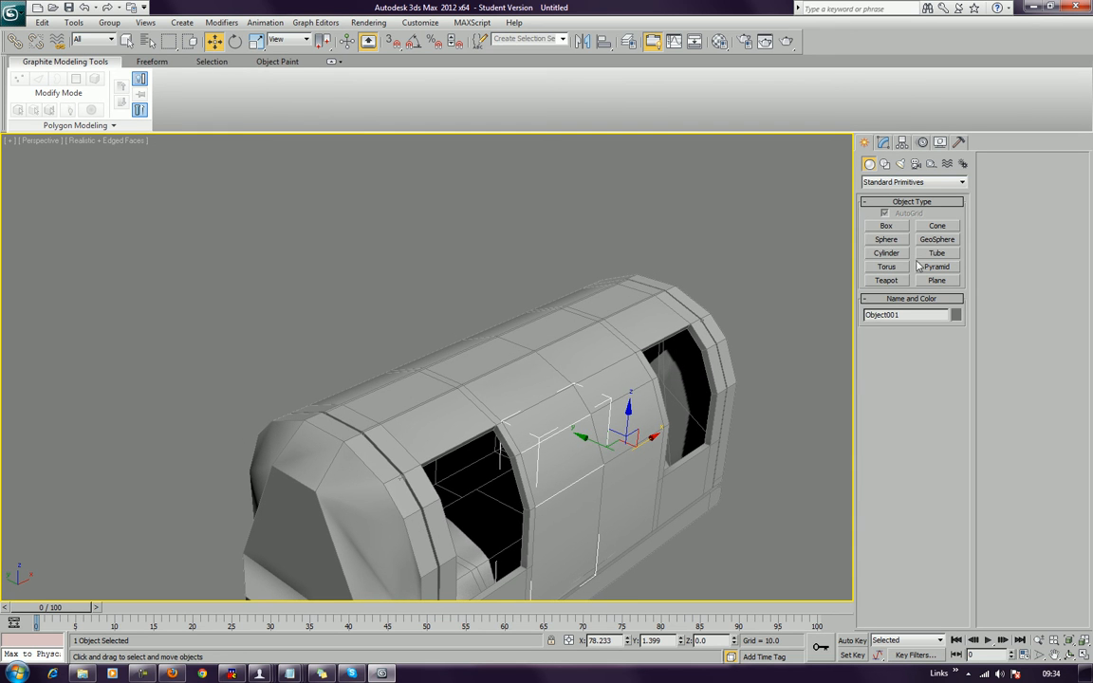
pyautogui.click(886, 253)
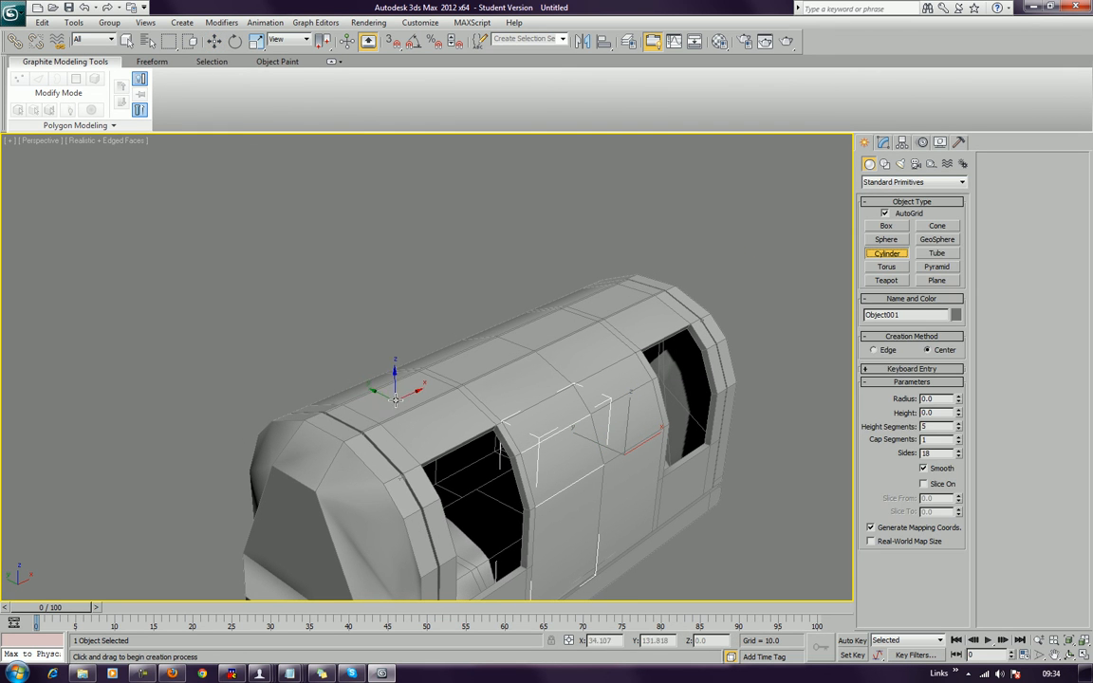
pyautogui.moveTo(397, 397); pyautogui.dragTo(397, 406)
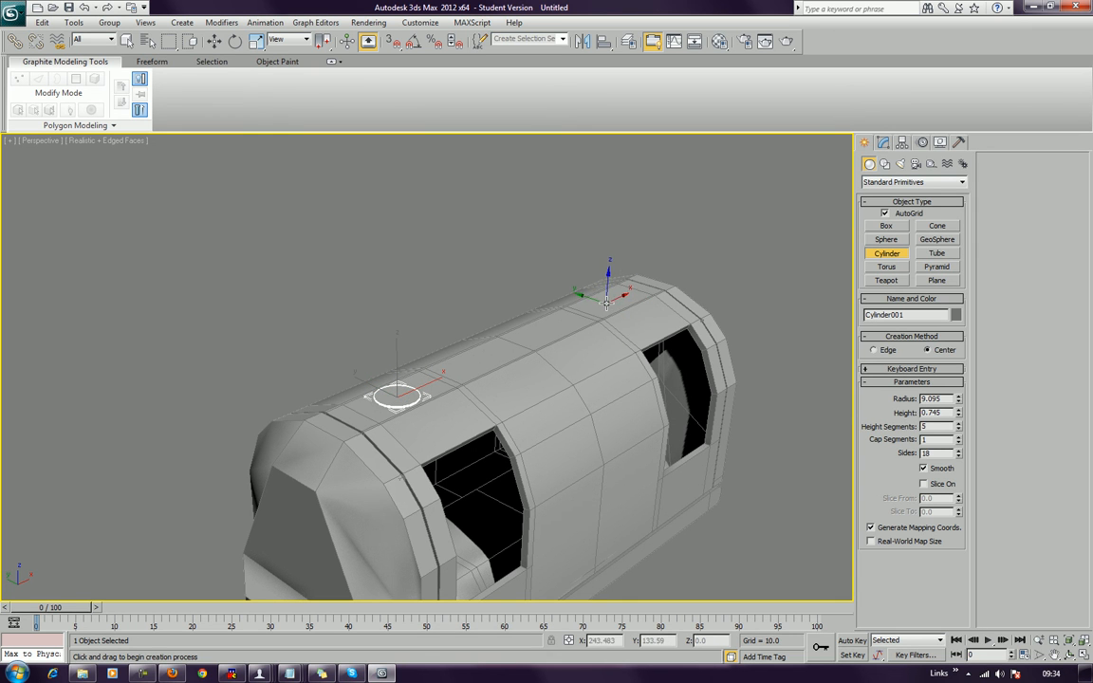
pyautogui.moveTo(610, 302); pyautogui.dragTo(611, 310)
pyautogui.press('w')
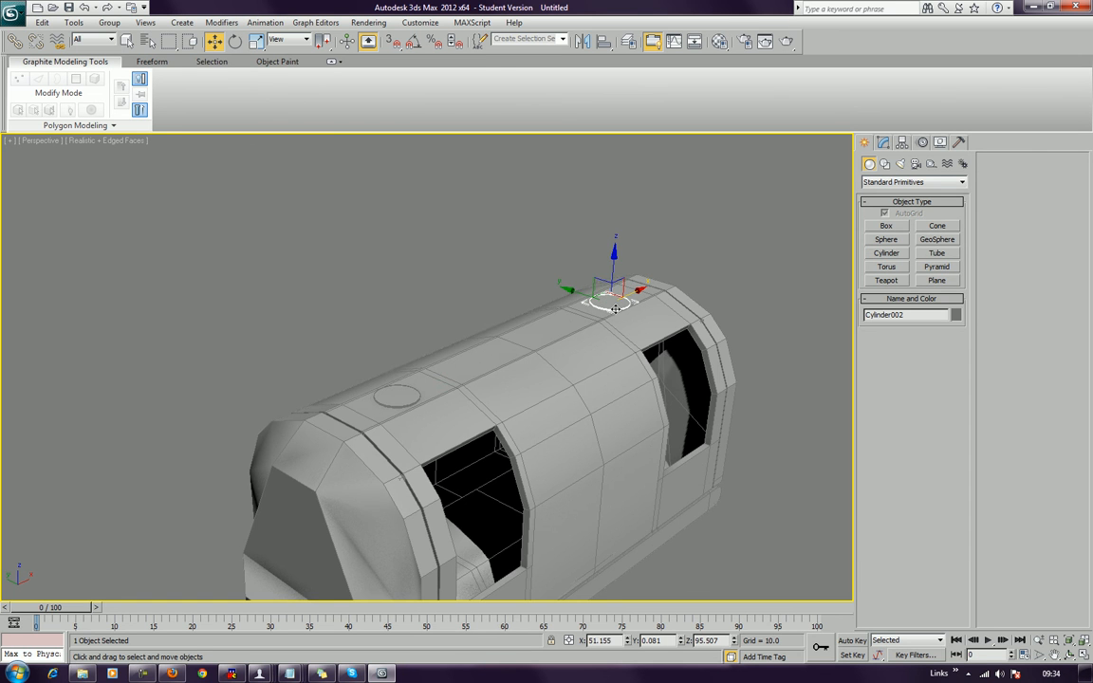
pyautogui.keyDown('alt'); pyautogui.moveTo(420, 471); pyautogui.dragTo(304, 344, button='middle'); pyautogui.keyUp('alt')
pyautogui.moveTo(370, 373)
pyautogui.mouseDown()
pyautogui.moveTo(373, 406)
pyautogui.moveTo(376, 394)
pyautogui.mouseUp()
pyautogui.hotkey('ctrl', 'z')
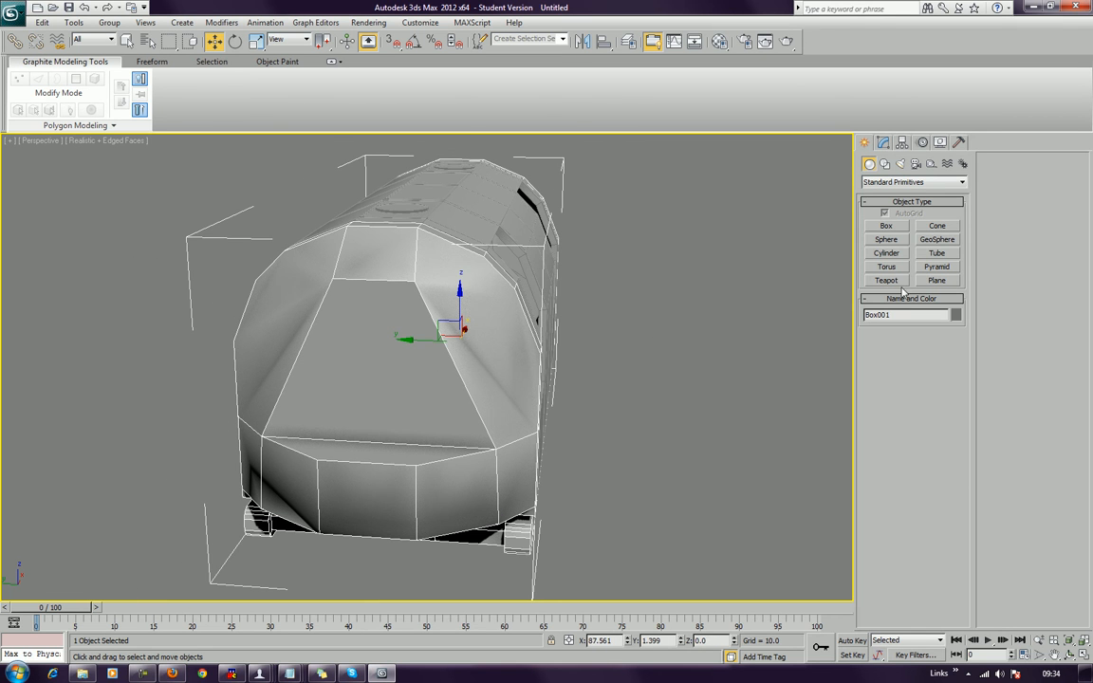
# Step: Create a flat box about 21 long and 11 wide on one front facet of the nose's lower band
pyautogui.click(885, 254)
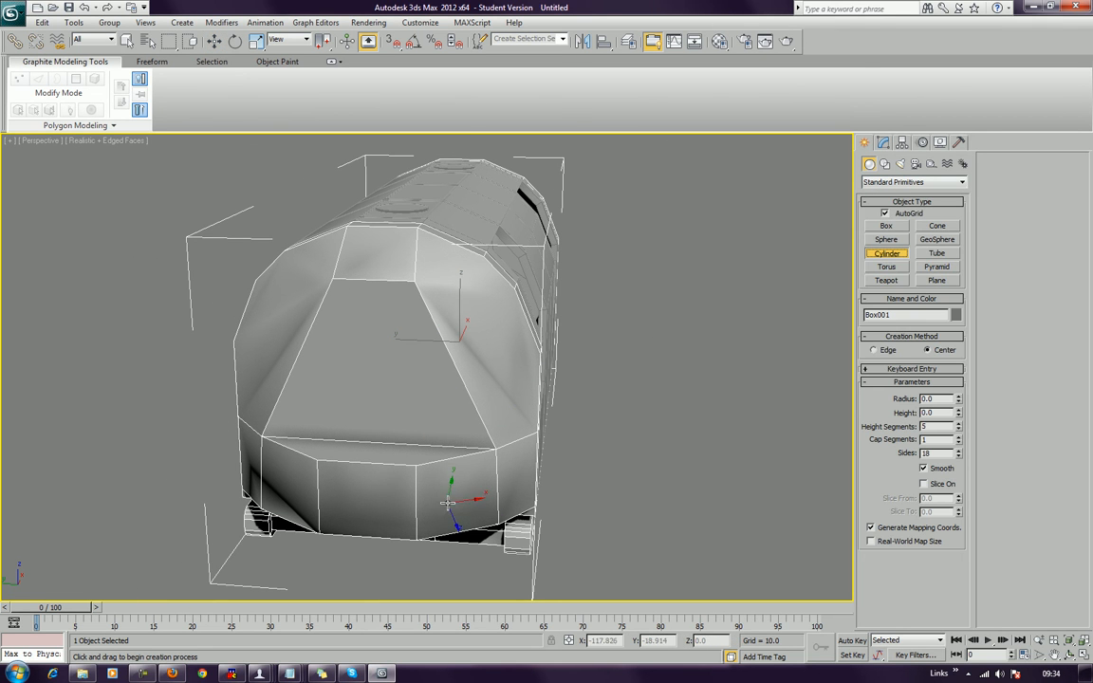
pyautogui.keyDown('alt'); pyautogui.moveTo(573, 437); pyautogui.dragTo(742, 402, button='middle'); pyautogui.keyUp('alt')
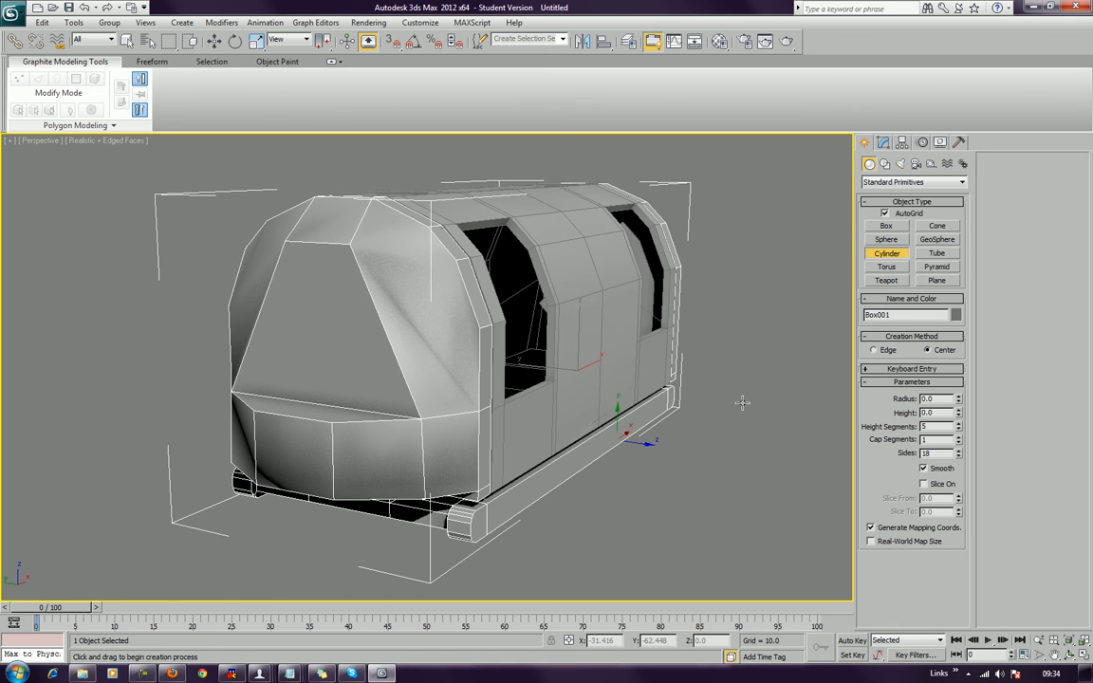
pyautogui.click(898, 229)
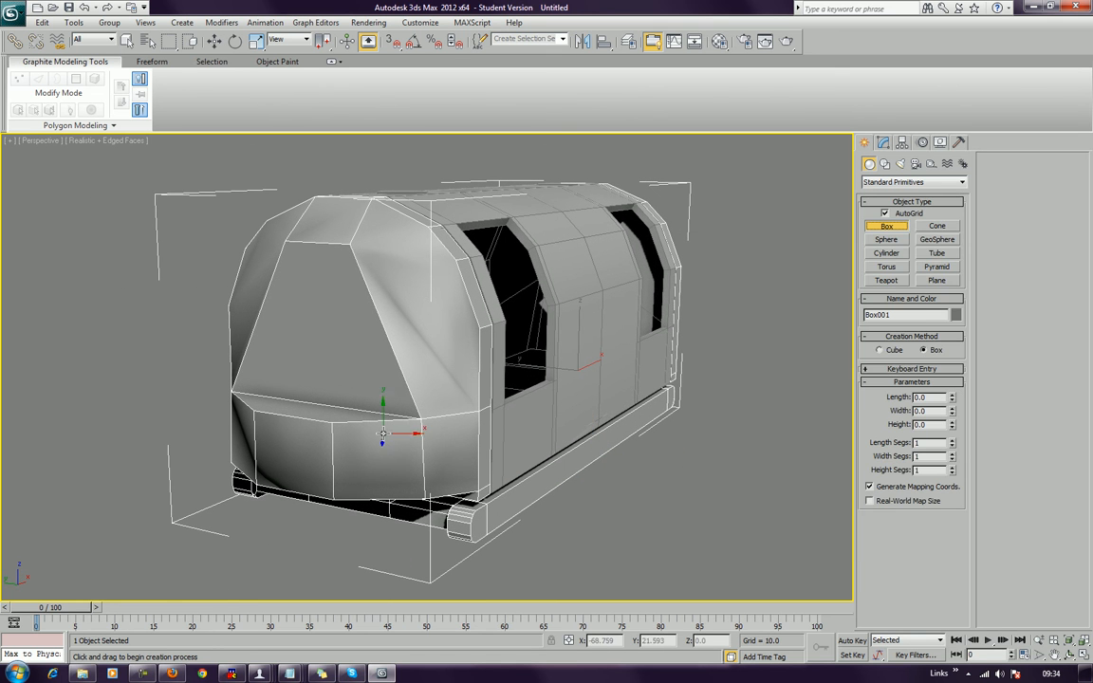
pyautogui.moveTo(379, 432); pyautogui.dragTo(414, 494)
pyautogui.click(414, 493)
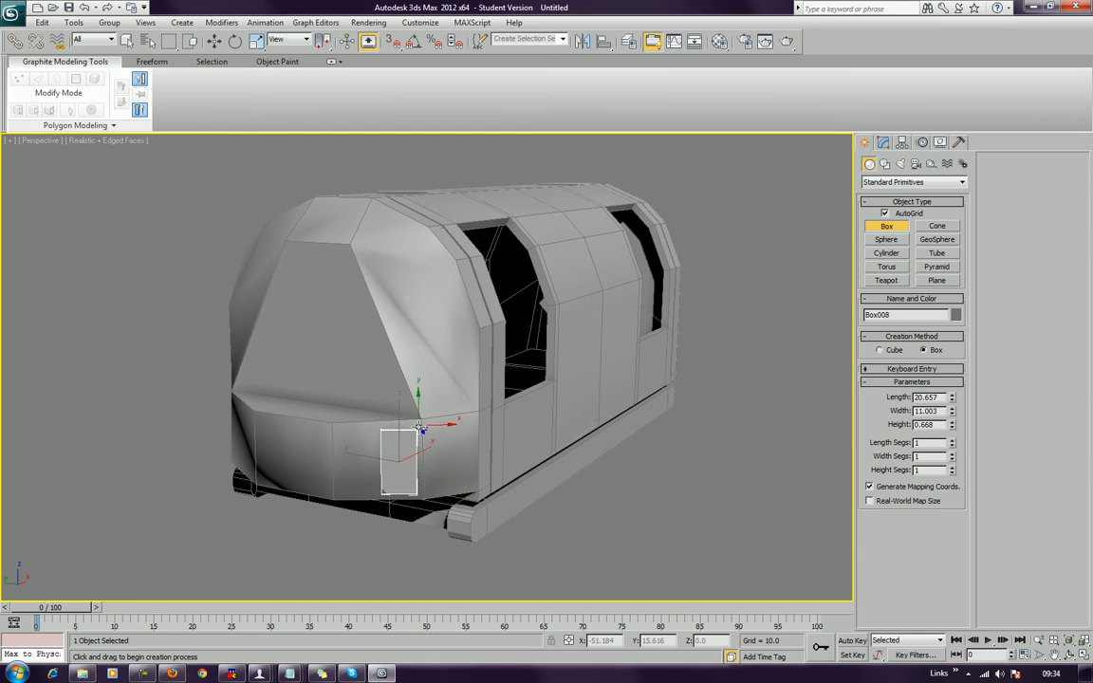
# Step: Create a smaller narrow box on the neighbouring facet of the nose's lower band, then leave box creation and deselect
pyautogui.moveTo(432, 432); pyautogui.dragTo(434, 476)
pyautogui.click(442, 459)
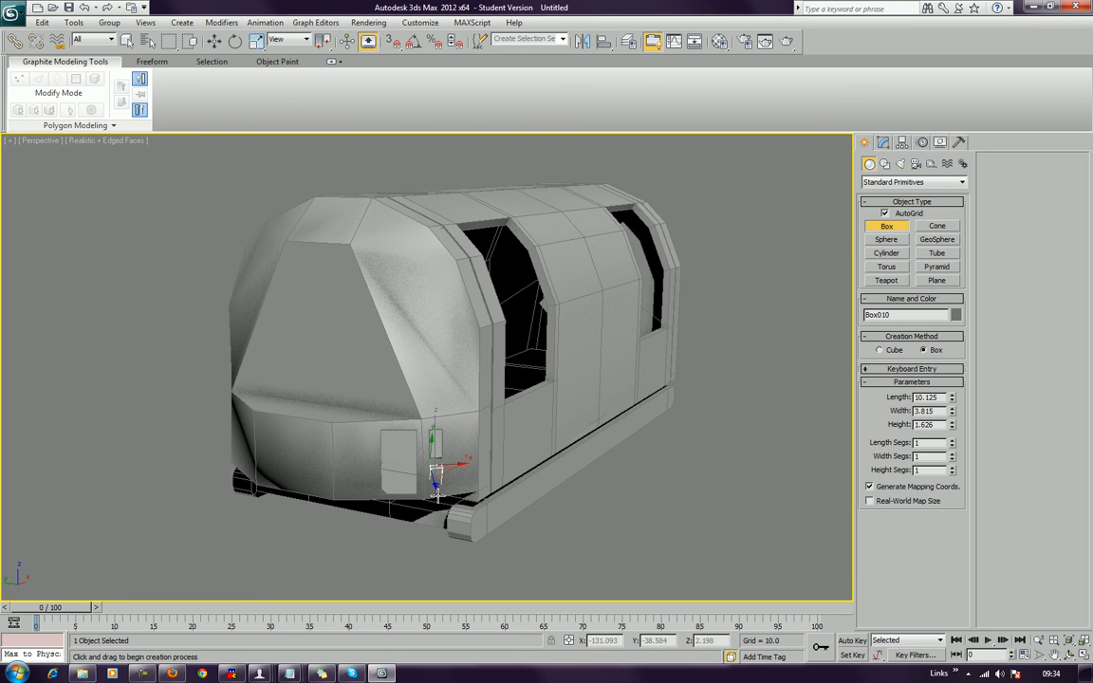
pyautogui.press('w')
pyautogui.keyDown('alt'); pyautogui.moveTo(482, 497); pyautogui.dragTo(530, 478, button='middle'); pyautogui.keyUp('alt')
pyautogui.click(529, 480)
pyautogui.keyDown('alt'); pyautogui.moveTo(470, 380); pyautogui.dragTo(779, 305, button='middle'); pyautogui.keyUp('alt')
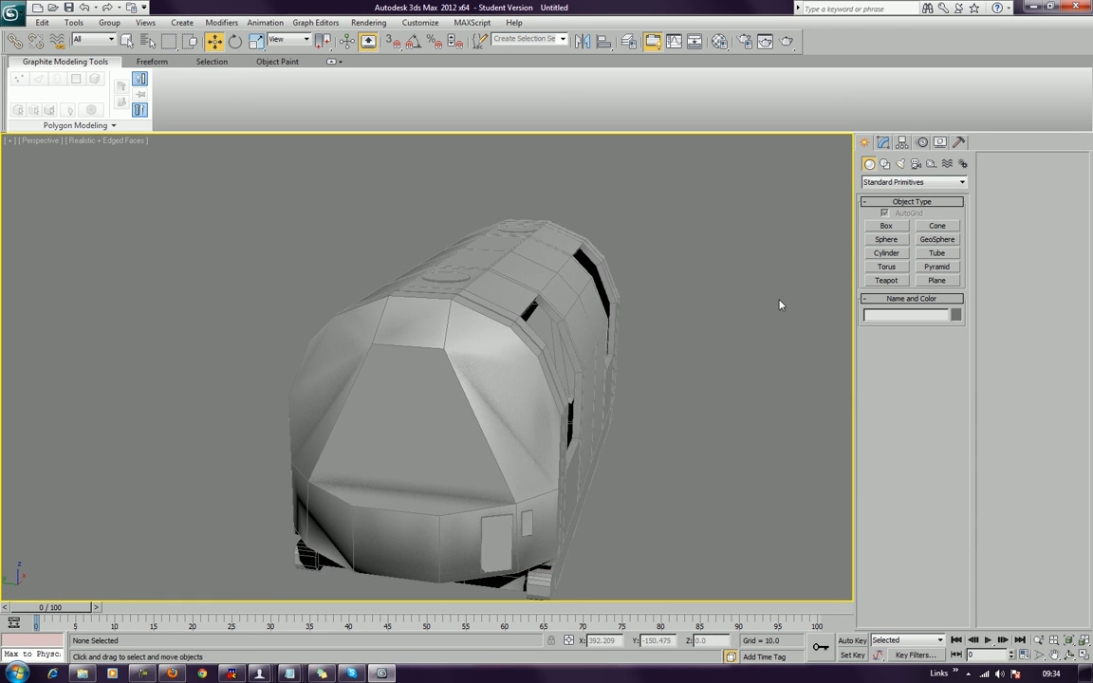
# Step: Create an upright box about 30 long and 12 wide in the middle of the windscreen panel
pyautogui.click(886, 226)
pyautogui.moveTo(393, 406); pyautogui.dragTo(425, 490)
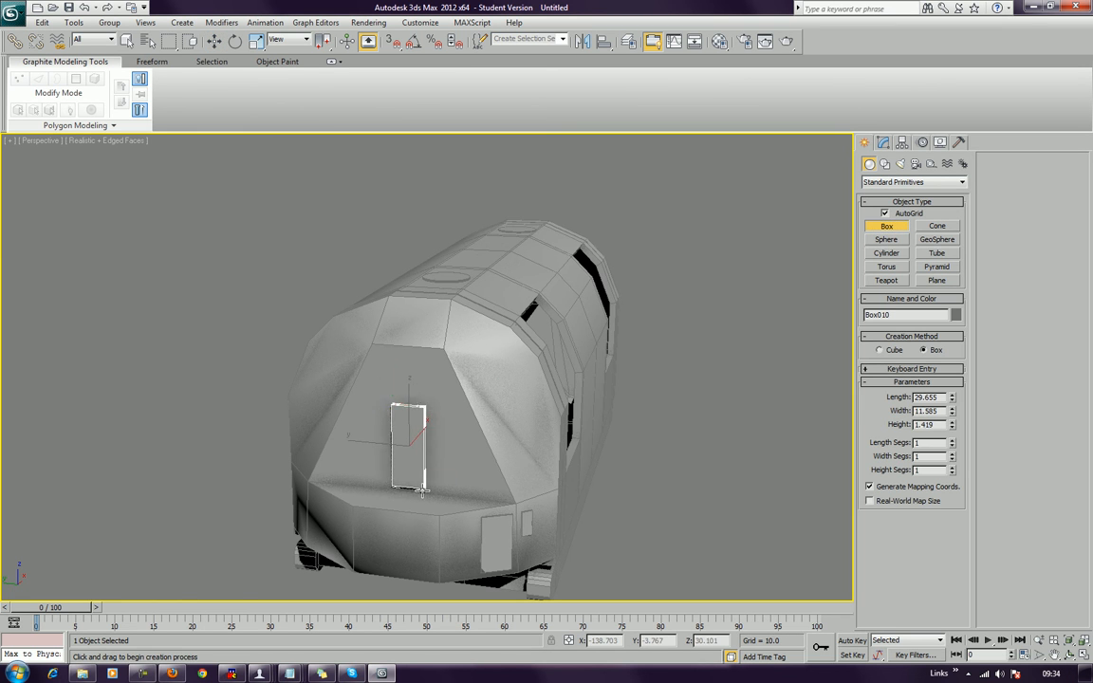
pyautogui.click(426, 489)
pyautogui.rightClick(426, 489)
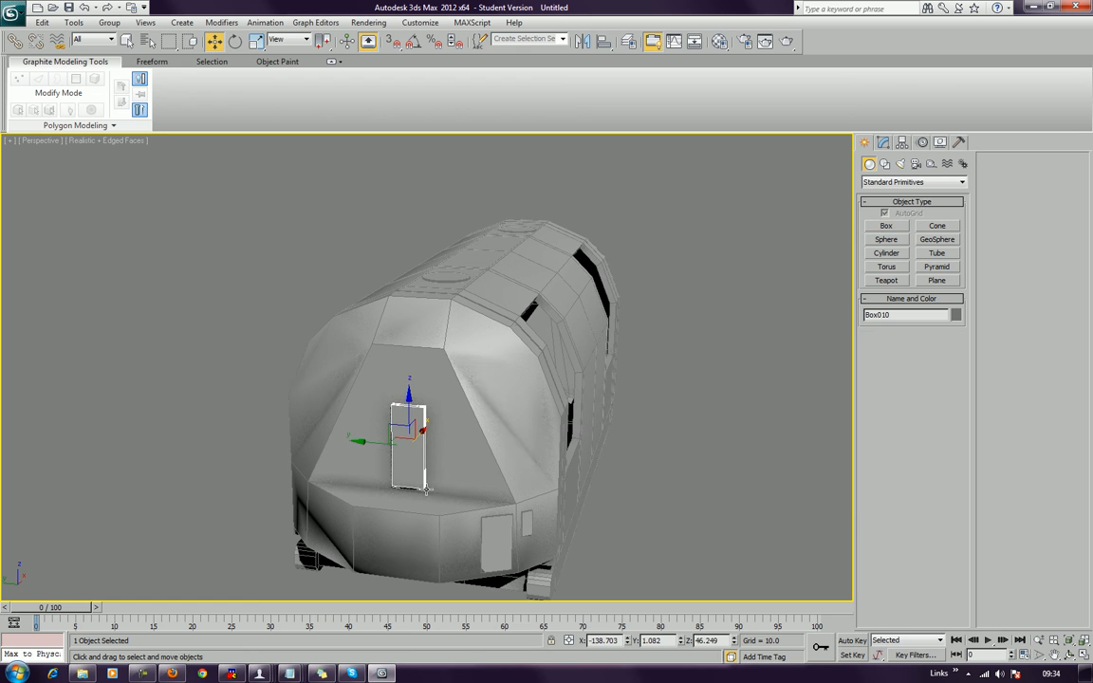
# Step: Create a flat cylinder of radius about 8 beside the windscreen box and a smaller one above the box
pyautogui.click(886, 255)
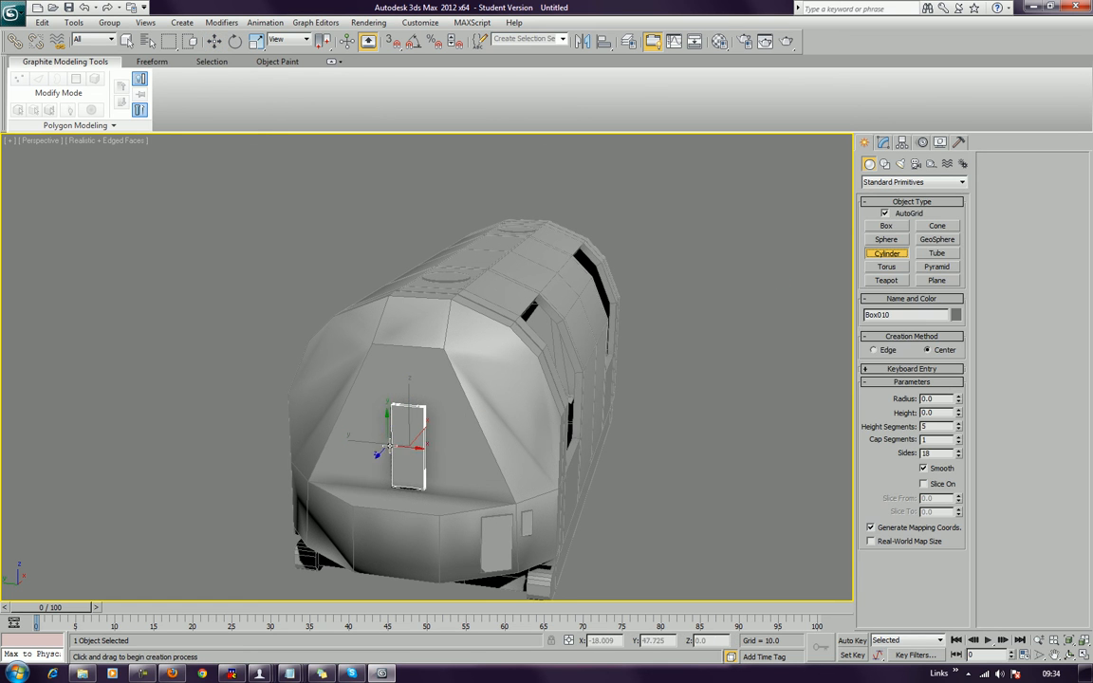
pyautogui.moveTo(456, 464); pyautogui.dragTo(458, 485)
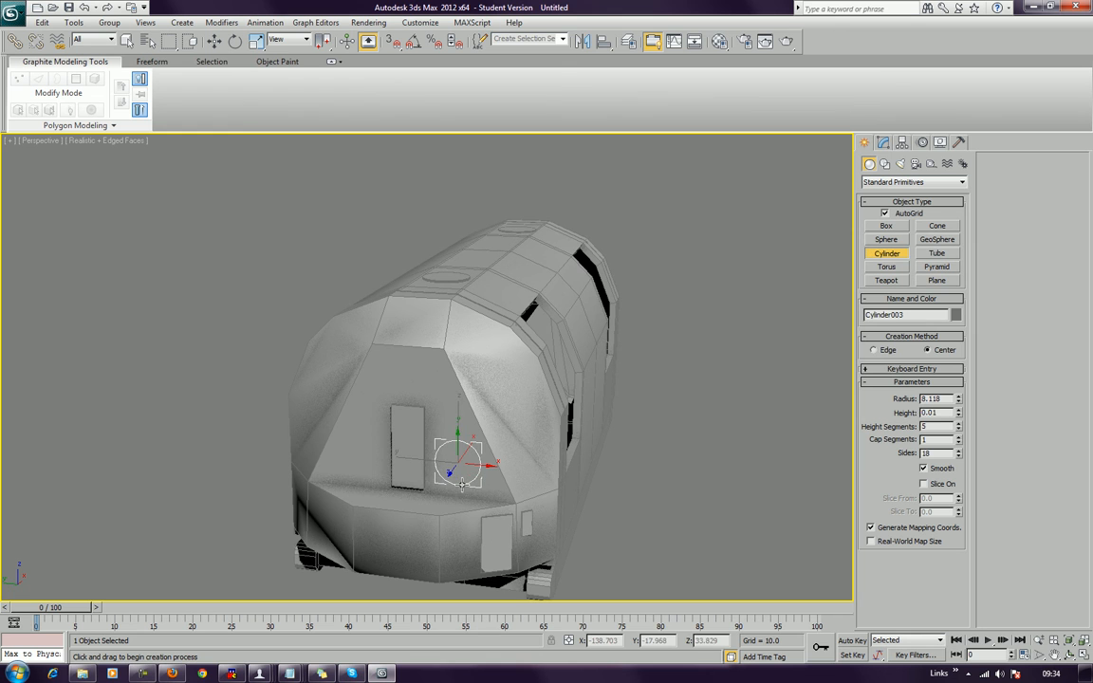
pyautogui.click(459, 484)
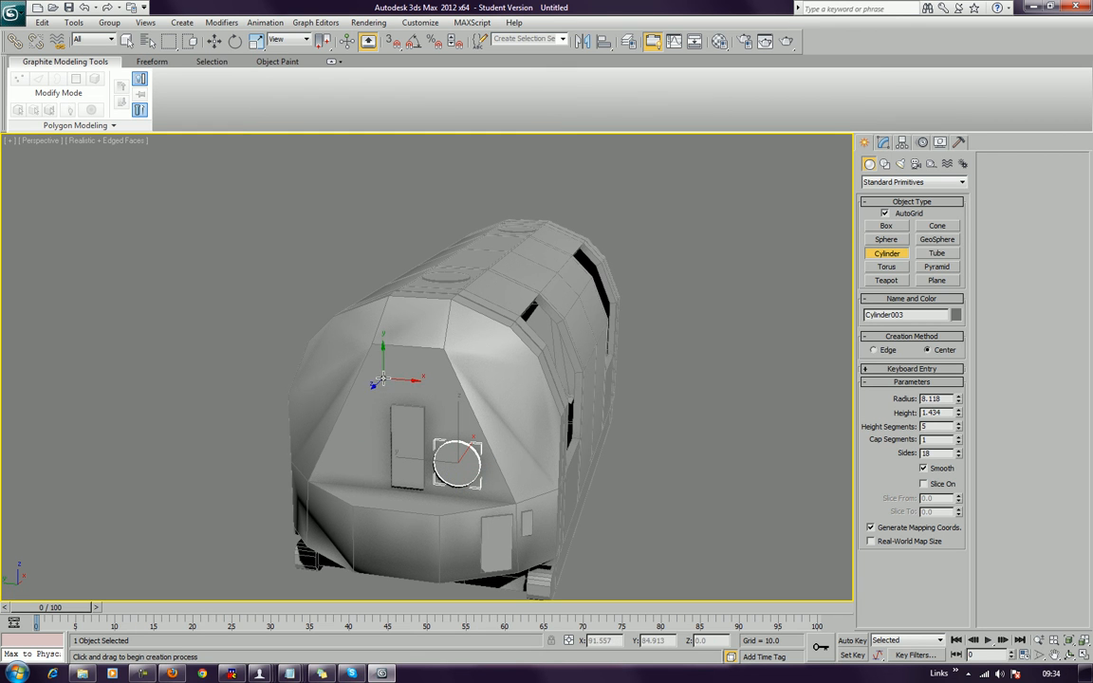
pyautogui.moveTo(408, 379); pyautogui.dragTo(410, 396)
pyautogui.click(409, 396)
# Step: Create a small cylinder of radius about 4.6 on the windscreen box's lower end and a larger one on the nose's lower band
pyautogui.moveTo(405, 469); pyautogui.dragTo(406, 471)
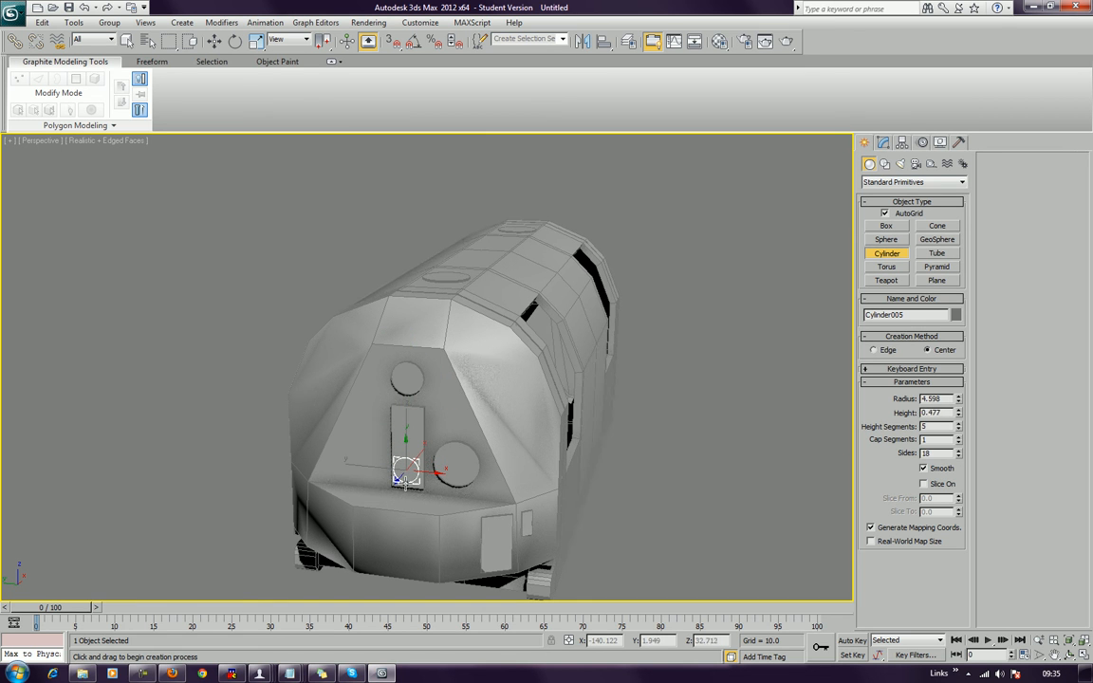
pyautogui.click(405, 479)
pyautogui.moveTo(390, 543); pyautogui.dragTo(393, 566)
pyautogui.rightClick(391, 567)
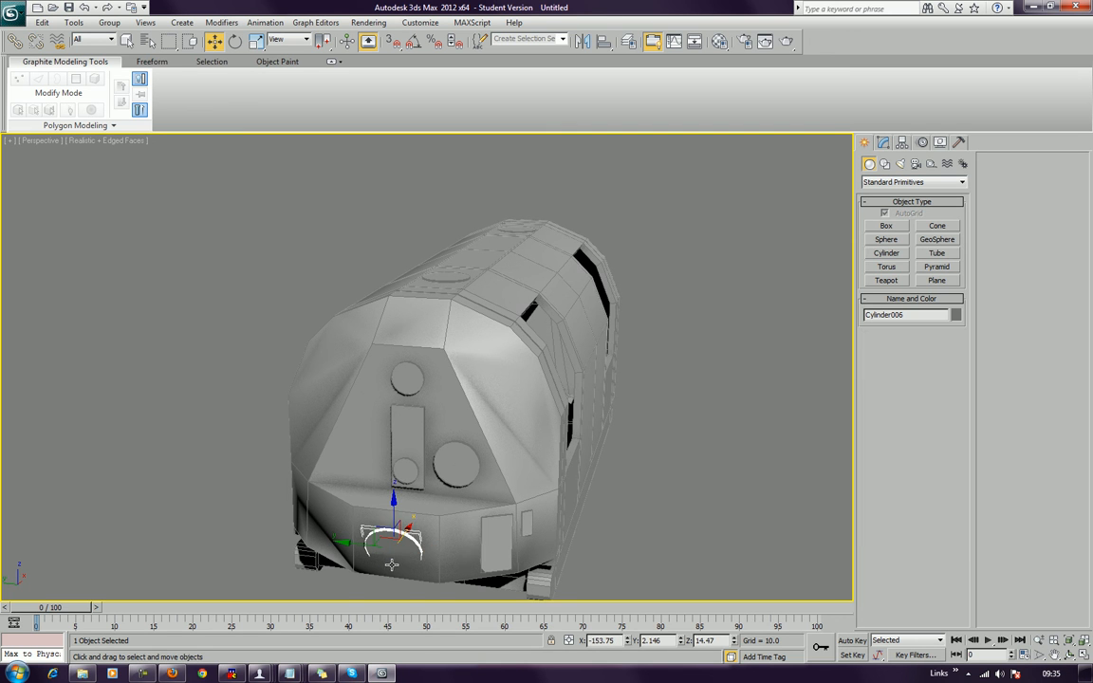
# Step: Rotate the large cylinder on the nose's lower band to match the surface's tilt, and deselect it
pyautogui.press('e')
pyautogui.moveTo(391, 545); pyautogui.dragTo(392, 528)
pyautogui.click(703, 482)
# Step: Mirror the whole carriage across the X axis as a copy, and move the copy along X against the original's rear end
pyautogui.scroll(-3, 703, 484)
pyautogui.keyDown('alt'); pyautogui.moveTo(703, 481); pyautogui.dragTo(647, 471, button='middle'); pyautogui.keyUp('alt')
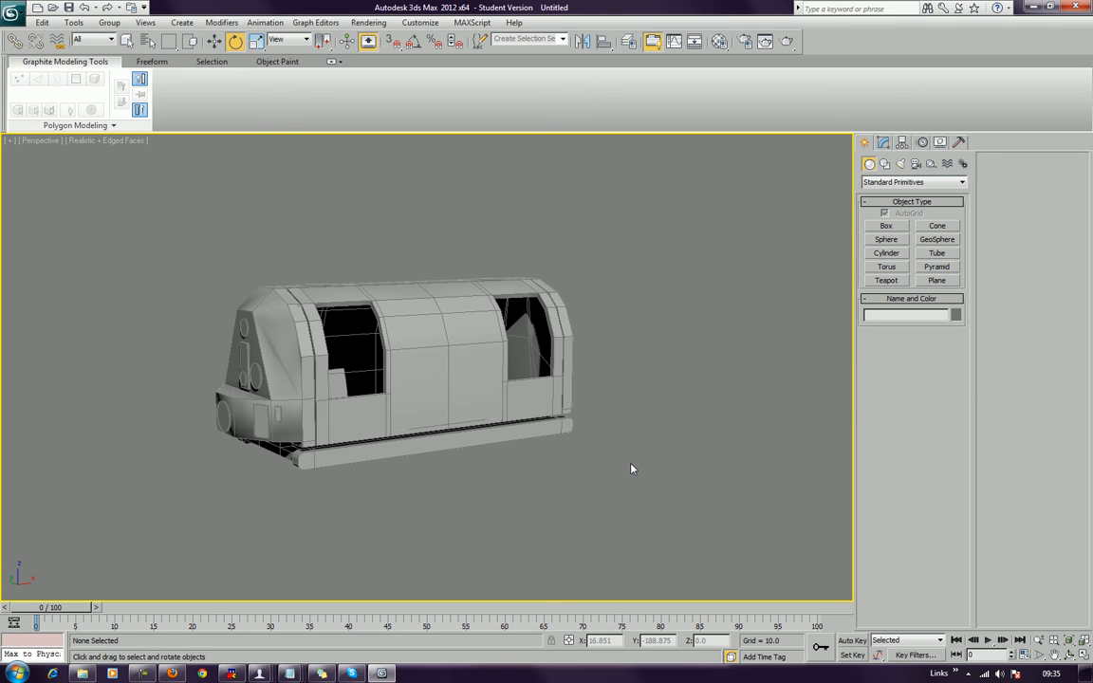
pyautogui.keyDown('alt'); pyautogui.moveTo(652, 458); pyautogui.dragTo(668, 383, button='middle'); pyautogui.keyUp('alt')
pyautogui.keyDown('alt'); pyautogui.moveTo(368, 347); pyautogui.dragTo(142, 274, button='middle'); pyautogui.keyUp('alt')
pyautogui.moveTo(107, 249); pyautogui.dragTo(607, 501)
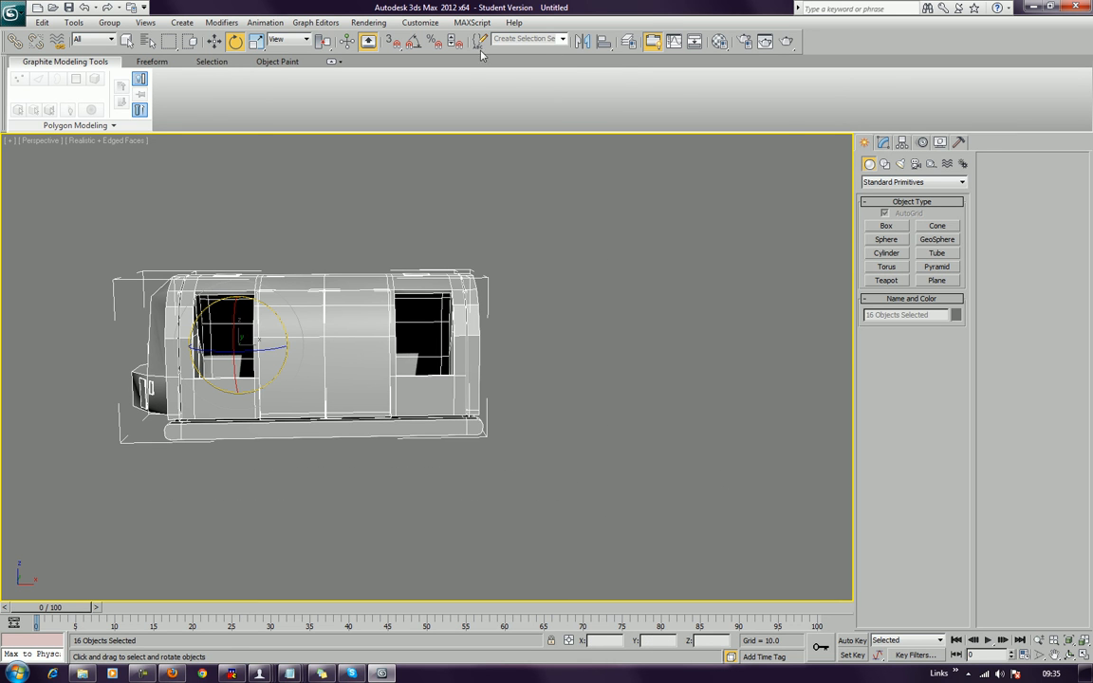
pyautogui.click(590, 45)
pyautogui.click(536, 355)
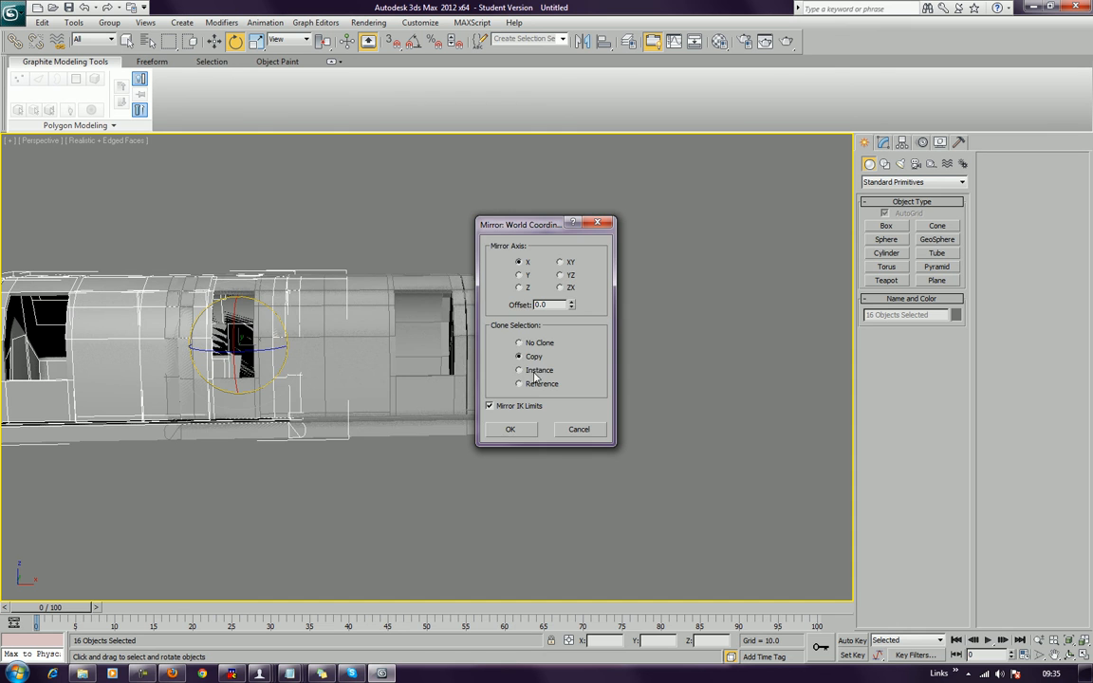
pyautogui.click(511, 428)
pyautogui.press('w')
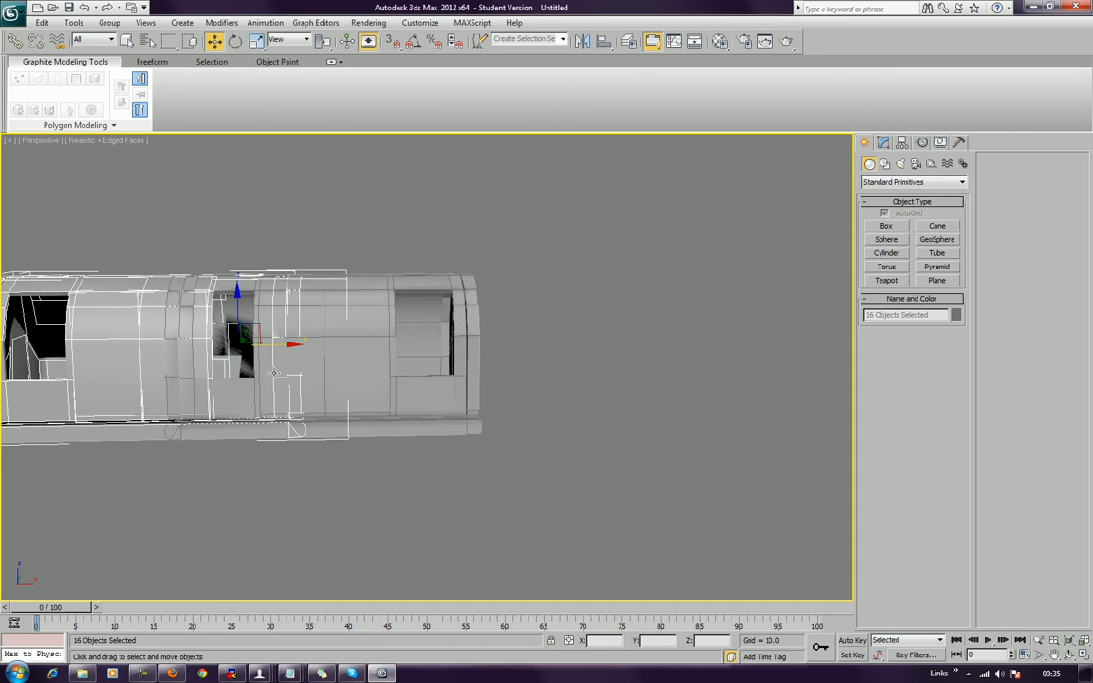
pyautogui.moveTo(290, 343); pyautogui.dragTo(752, 443)
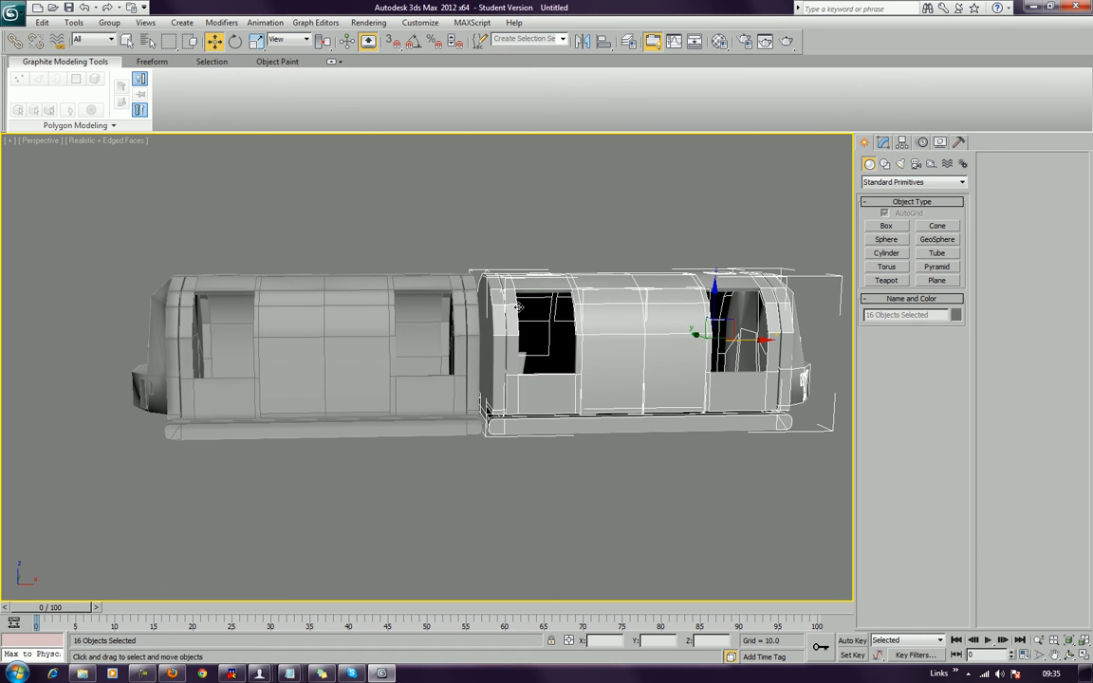
# Step: Slide the original carriage's two side door panels apart along its length to open the doorway
pyautogui.keyDown('alt'); pyautogui.moveTo(423, 363); pyautogui.dragTo(401, 432, button='middle'); pyautogui.keyUp('alt')
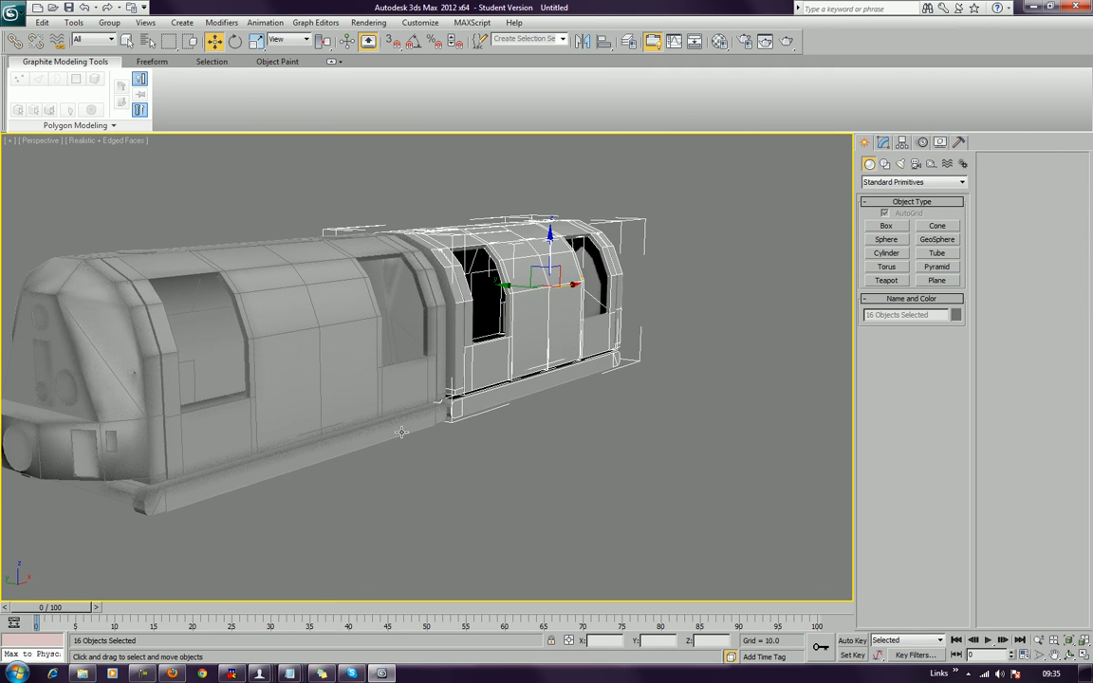
pyautogui.click(387, 400)
pyautogui.click(331, 355)
pyautogui.keyDown('ctrl'); pyautogui.click(309, 366); pyautogui.keyUp('ctrl')
pyautogui.click(367, 390)
pyautogui.moveTo(338, 389); pyautogui.dragTo(444, 377)
pyautogui.click(286, 408)
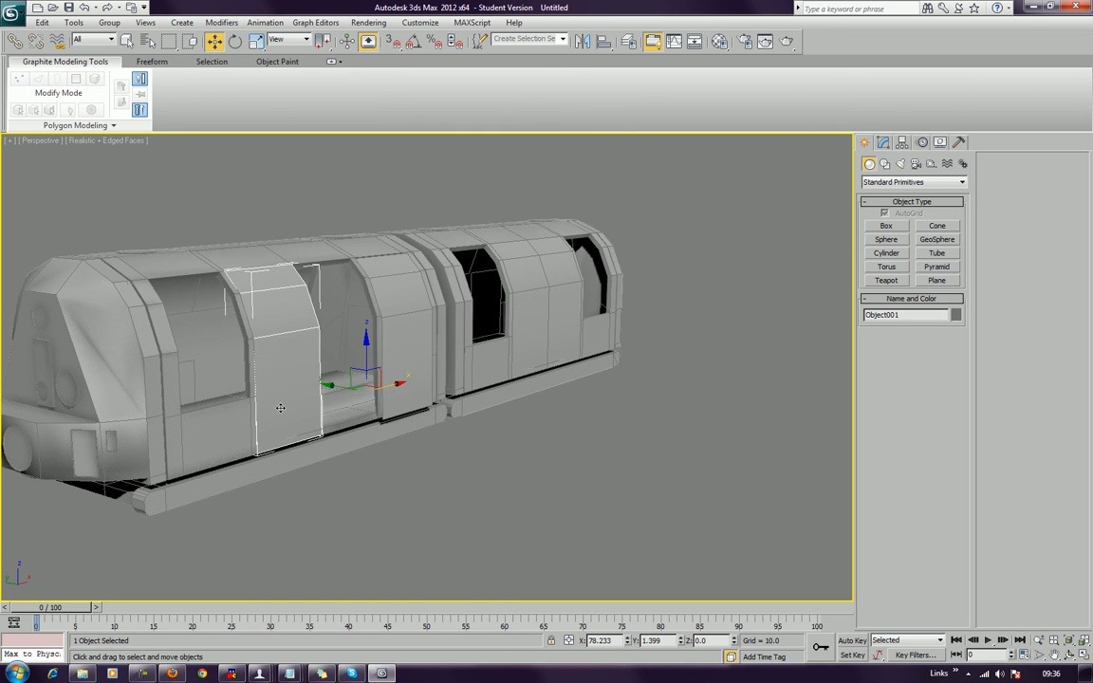
pyautogui.moveTo(328, 387); pyautogui.dragTo(332, 390)
pyautogui.moveTo(399, 387); pyautogui.dragTo(344, 402)
# Step: Slide the original carriage's side door panels back together to close the doorway, and deselect
pyautogui.scroll(5, 338, 399)
pyautogui.moveTo(315, 399); pyautogui.dragTo(519, 435, button='middle')
pyautogui.scroll(10, 519, 435)
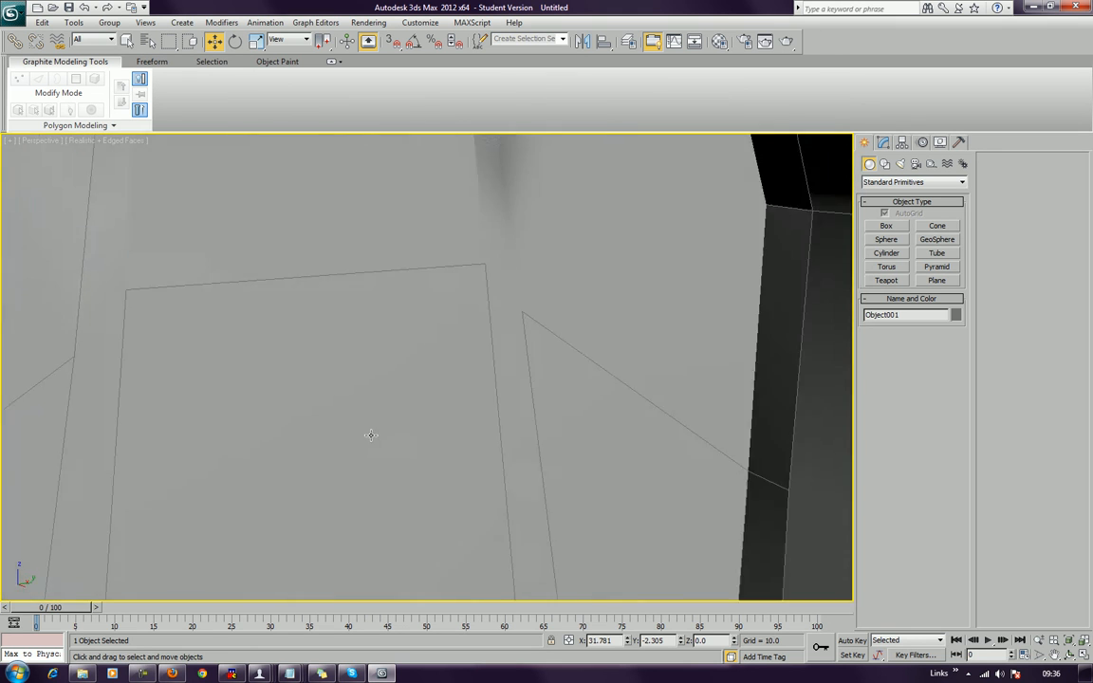
pyautogui.scroll(-15, 316, 438)
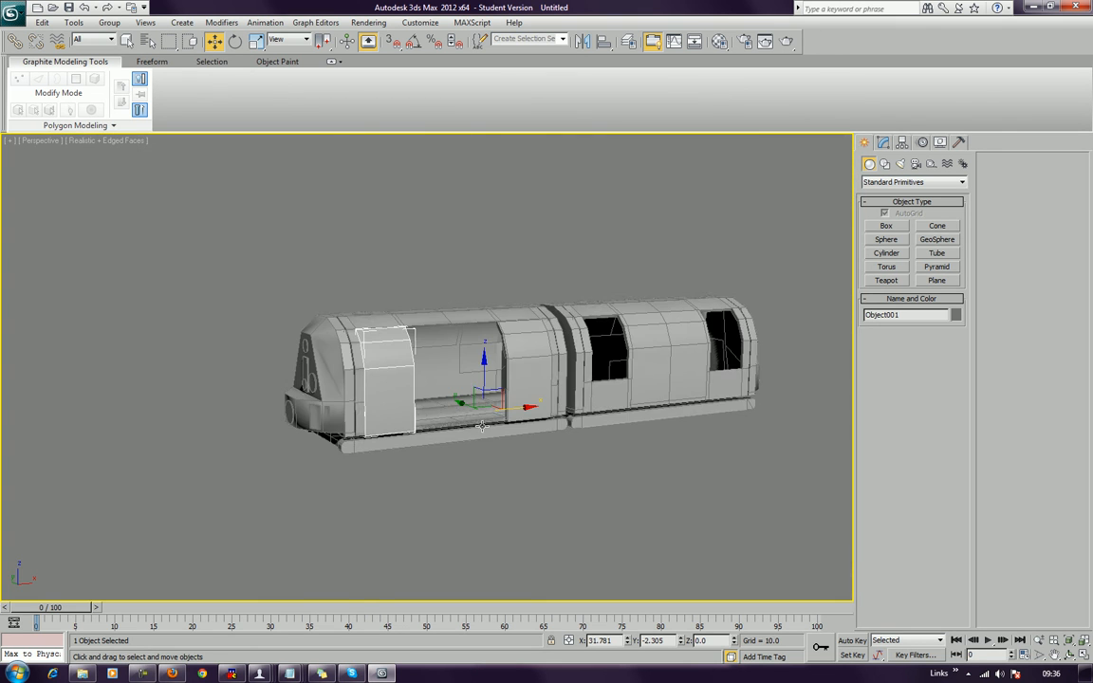
pyautogui.moveTo(391, 408); pyautogui.dragTo(437, 404)
pyautogui.moveTo(530, 402); pyautogui.dragTo(486, 403)
pyautogui.click(518, 447)
# Step: Pull the mirrored carriage's two side door panels outward along Y, away from the body
pyautogui.moveTo(520, 446); pyautogui.dragTo(342, 440, button='middle')
pyautogui.scroll(5, 357, 426)
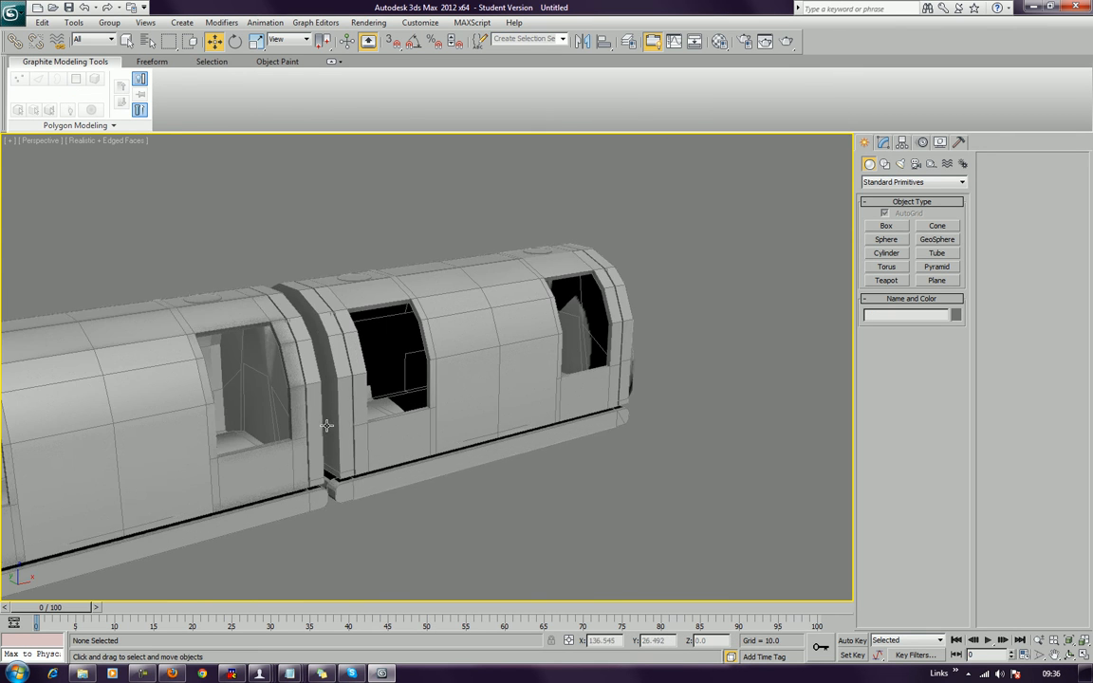
pyautogui.moveTo(248, 451); pyautogui.dragTo(487, 390, button='middle')
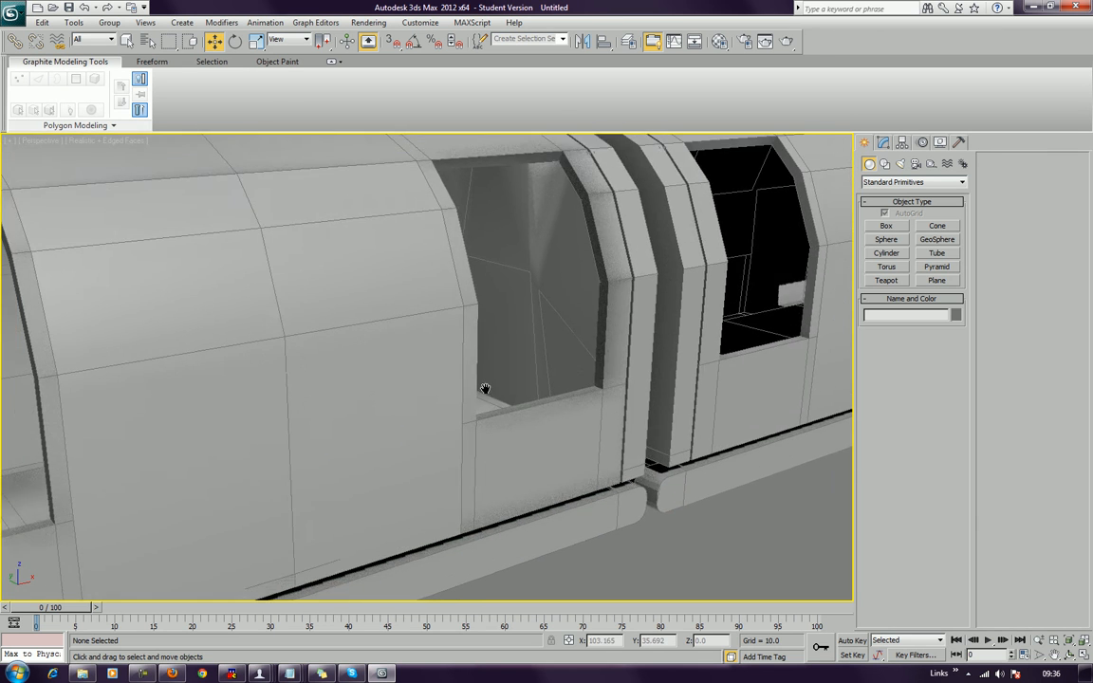
pyautogui.scroll(-4, 483, 390)
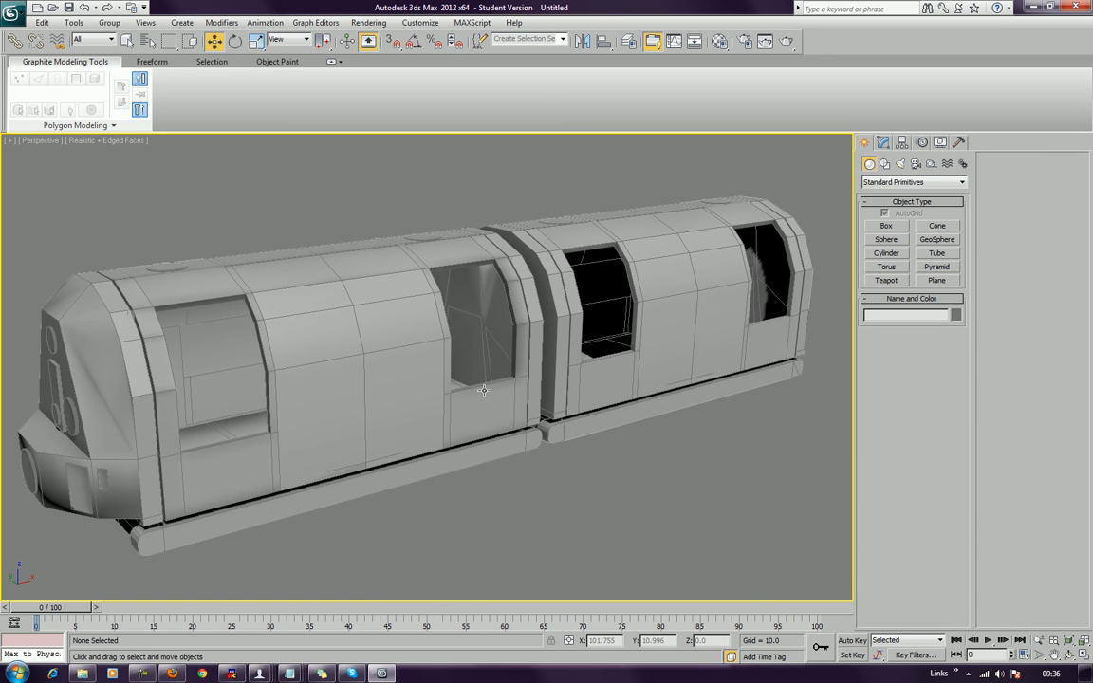
pyautogui.moveTo(610, 386); pyautogui.dragTo(495, 403, button='middle')
pyautogui.click(496, 359)
pyautogui.moveTo(316, 421); pyautogui.dragTo(410, 476)
pyautogui.click(519, 417)
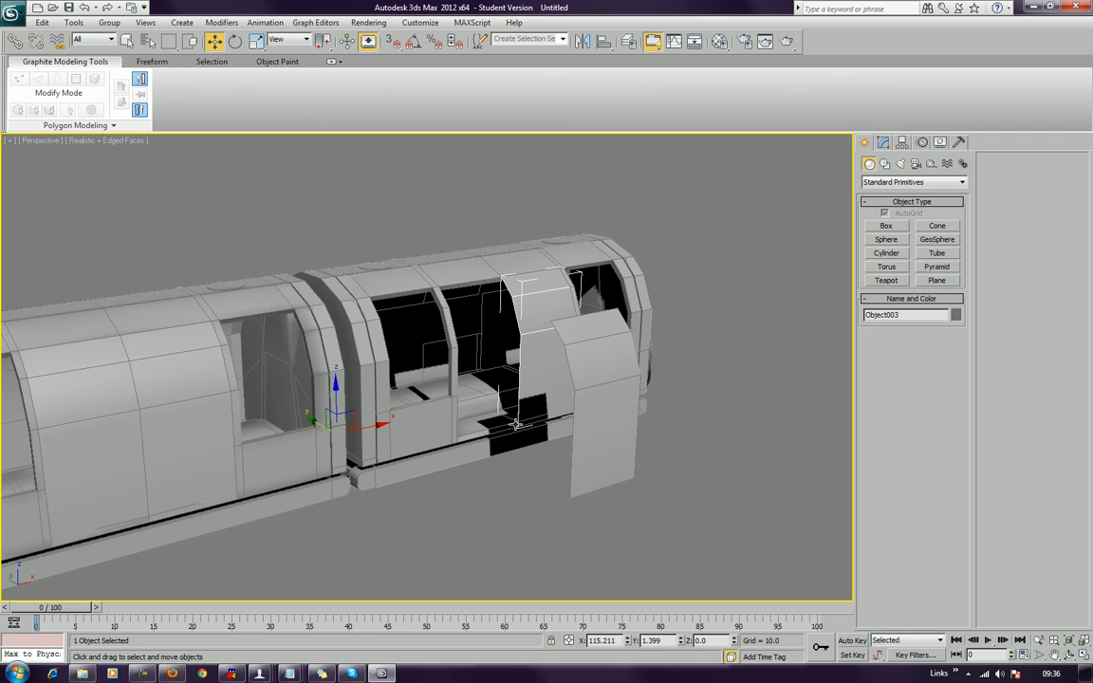
pyautogui.moveTo(342, 428); pyautogui.dragTo(507, 435)
# Step: Lift the mirrored carriage's window-framed shell about 130 units along Z, and move its two roof cylinders aside
pyautogui.click(474, 264)
pyautogui.keyDown('alt'); pyautogui.moveTo(474, 264); pyautogui.dragTo(357, 515, button='middle'); pyautogui.keyUp('alt')
pyautogui.moveTo(335, 534); pyautogui.dragTo(350, 313)
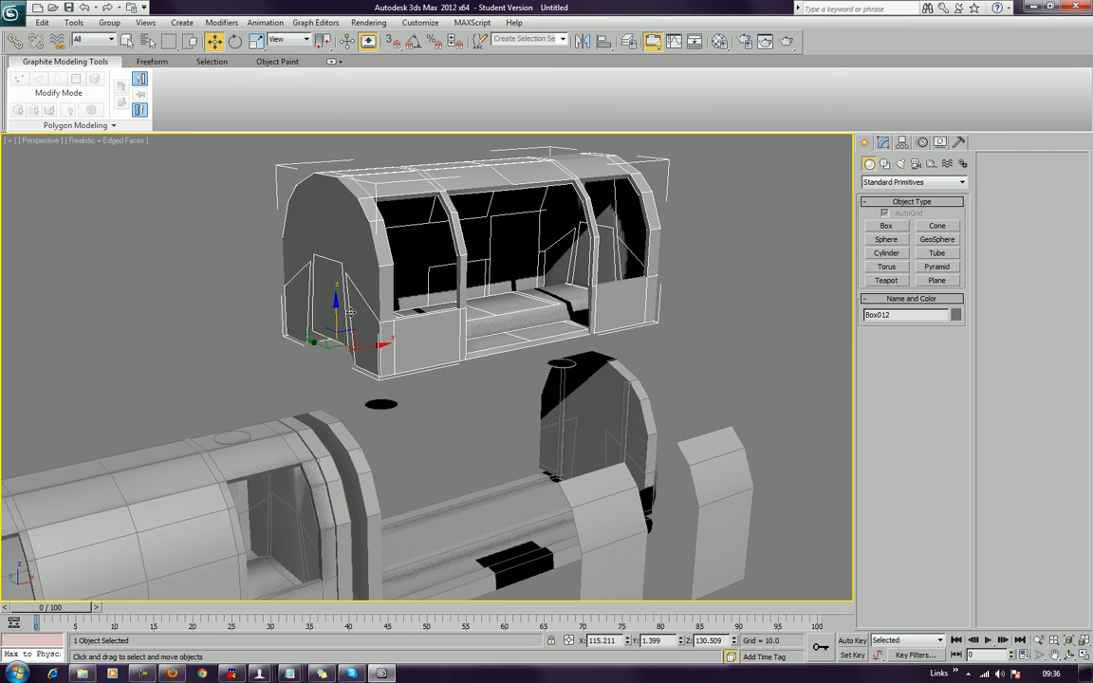
pyautogui.click(557, 369)
pyautogui.keyDown('ctrl'); pyautogui.click(379, 403); pyautogui.keyUp('ctrl')
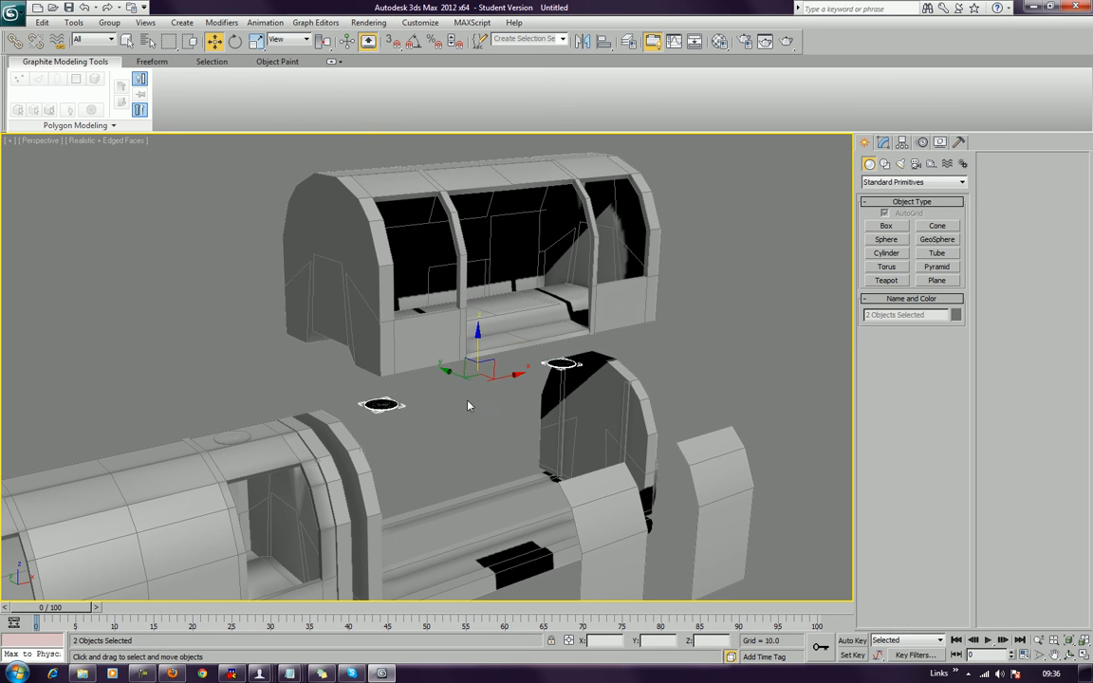
pyautogui.moveTo(453, 371); pyautogui.dragTo(258, 294)
# Step: Move the mirrored carriage's railed base with its end walls along X to about 437
pyautogui.moveTo(552, 411); pyautogui.dragTo(444, 348, button='middle')
pyautogui.click(453, 340)
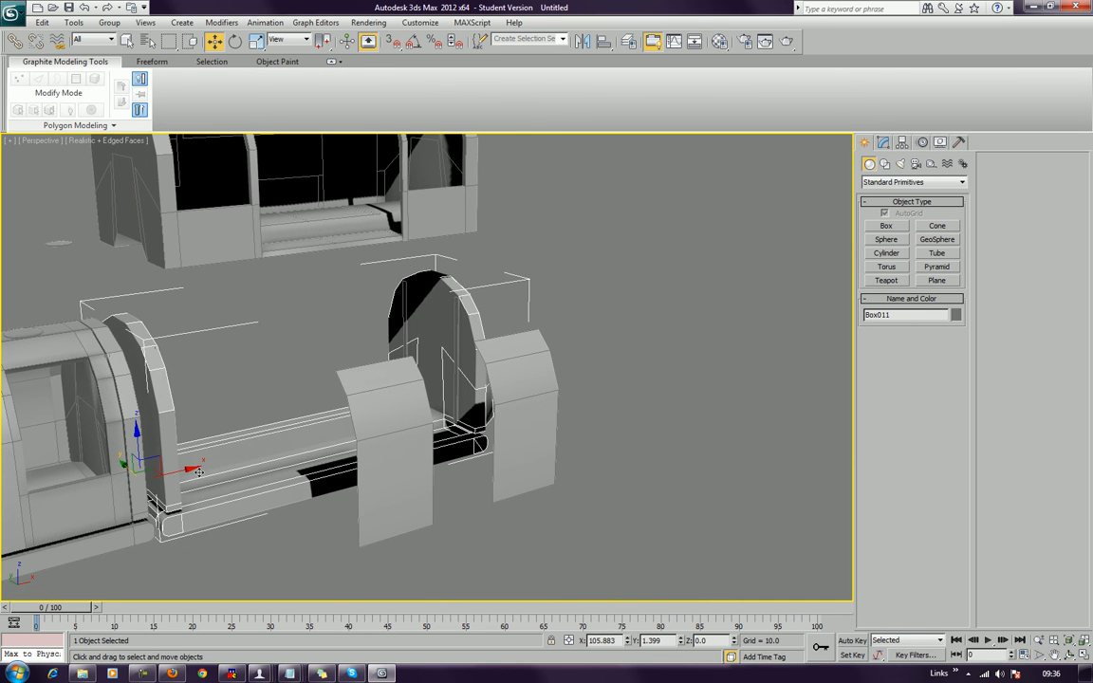
pyautogui.moveTo(187, 471); pyautogui.dragTo(470, 442)
# Step: Hide all 16 objects of the original carriage and examine the separated parts of the mirrored copy
pyautogui.keyDown('alt'); pyautogui.moveTo(470, 442); pyautogui.dragTo(133, 265, button='middle'); pyautogui.keyUp('alt')
pyautogui.moveTo(383, 509); pyautogui.dragTo(391, 516)
pyautogui.rightClick(367, 398)
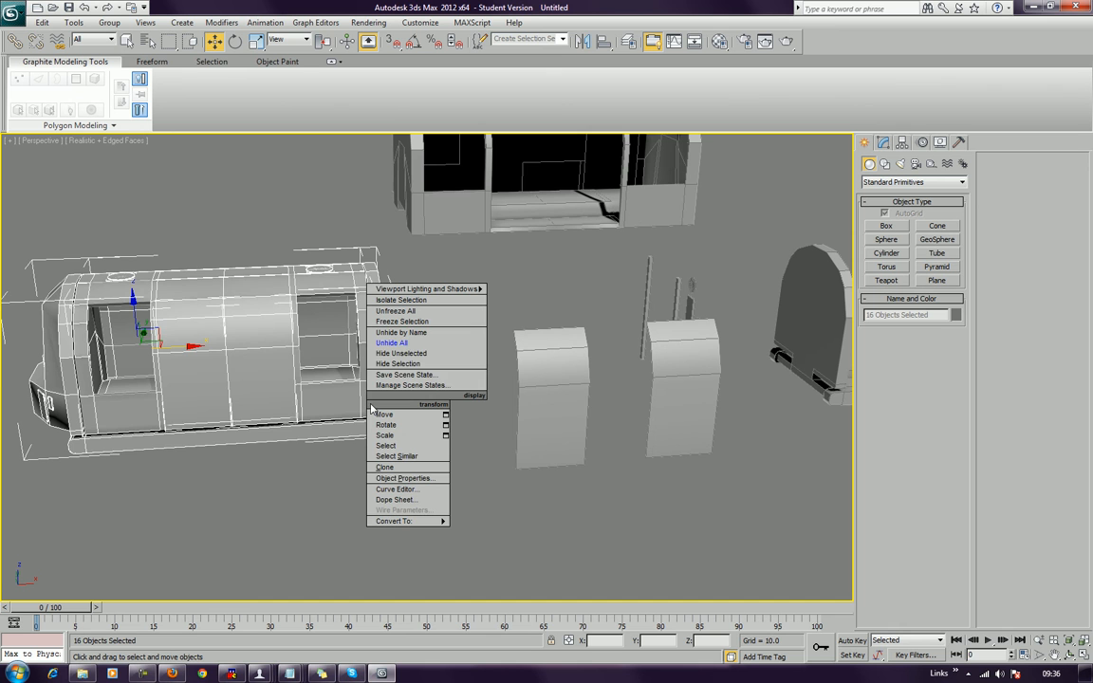
pyautogui.click(435, 364)
pyautogui.keyDown('alt'); pyautogui.moveTo(398, 384); pyautogui.dragTo(453, 370, button='middle'); pyautogui.keyUp('alt')
pyautogui.click(460, 370)
pyautogui.moveTo(459, 375); pyautogui.dragTo(282, 472)
pyautogui.press('Return')
pyautogui.moveTo(309, 478)
pyautogui.keyDown('alt'); pyautogui.mouseDown(button='middle')
pyautogui.moveTo(328, 505)
pyautogui.moveTo(369, 473)
pyautogui.moveTo(430, 456)
pyautogui.moveTo(353, 480)
pyautogui.moveTo(272, 476)
pyautogui.moveTo(247, 458)
pyautogui.moveTo(244, 435)
pyautogui.moveTo(265, 453)
pyautogui.moveTo(332, 465)
pyautogui.moveTo(419, 441)
pyautogui.moveTo(104, 455)
pyautogui.moveTo(141, 427)
pyautogui.moveTo(231, 427)
pyautogui.moveTo(439, 441)
pyautogui.moveTo(390, 463)
pyautogui.moveTo(432, 461)
pyautogui.moveTo(520, 447)
pyautogui.moveTo(534, 395)
pyautogui.moveTo(488, 390)
pyautogui.moveTo(500, 397)
pyautogui.moveTo(441, 441)
pyautogui.moveTo(468, 461)
pyautogui.mouseUp(button='middle'); pyautogui.keyUp('alt')
pyautogui.click(369, 472)
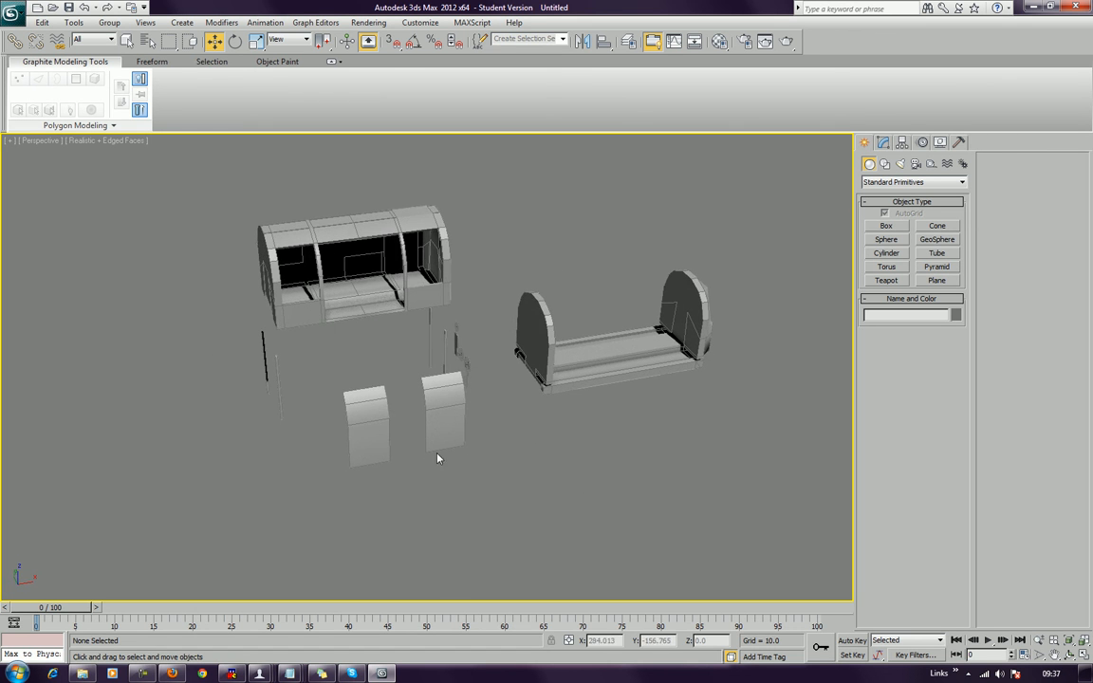
pyautogui.keyDown('alt'); pyautogui.moveTo(235, 439); pyautogui.dragTo(288, 436, button='middle'); pyautogui.keyUp('alt')
# Step: Undo the hiding of the original carriage
pyautogui.hotkey('ctrl', 'z')
pyautogui.hotkey('ctrl', 'z')
pyautogui.hotkey('ctrl', 'z')
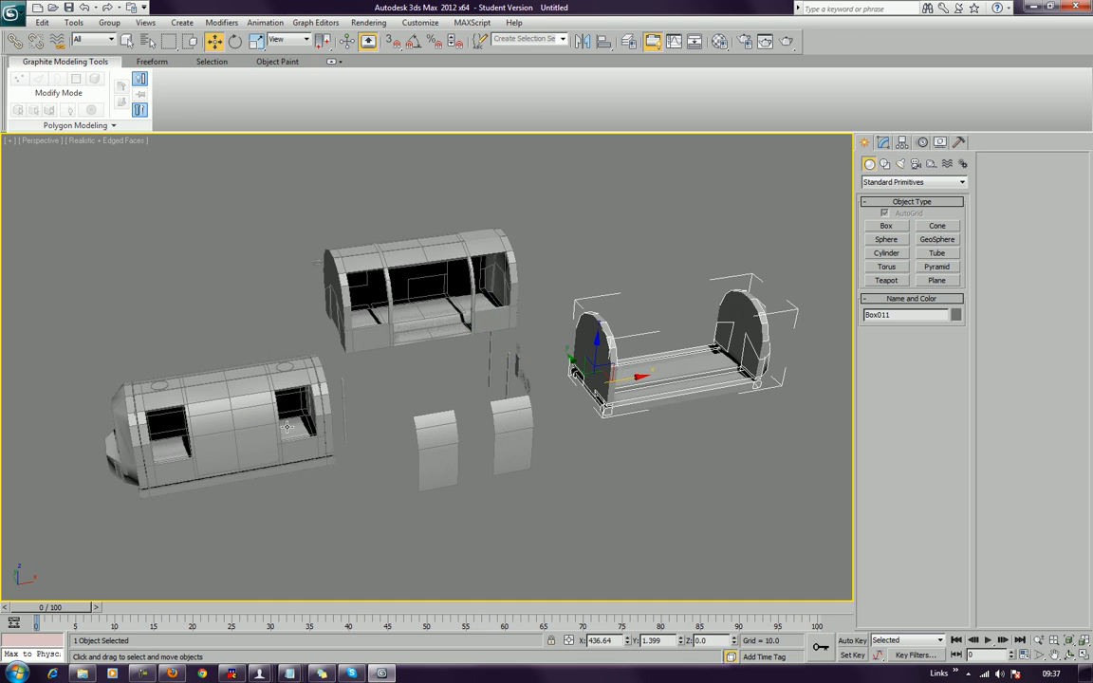
# Step: Delete all separated parts of the mirrored carriage and frame the original carriage in the view
pyautogui.keyDown('alt'); pyautogui.moveTo(354, 419); pyautogui.dragTo(380, 418, button='middle'); pyautogui.keyUp('alt')
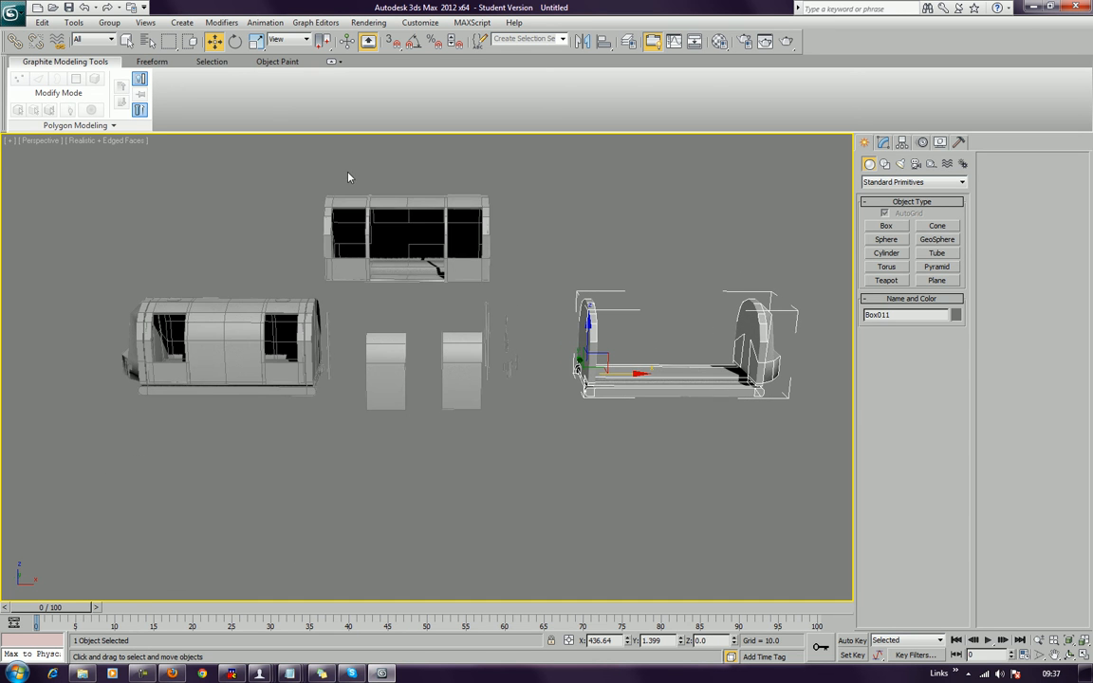
pyautogui.moveTo(325, 171); pyautogui.dragTo(824, 480)
pyautogui.press('Delete')
pyautogui.press('z')
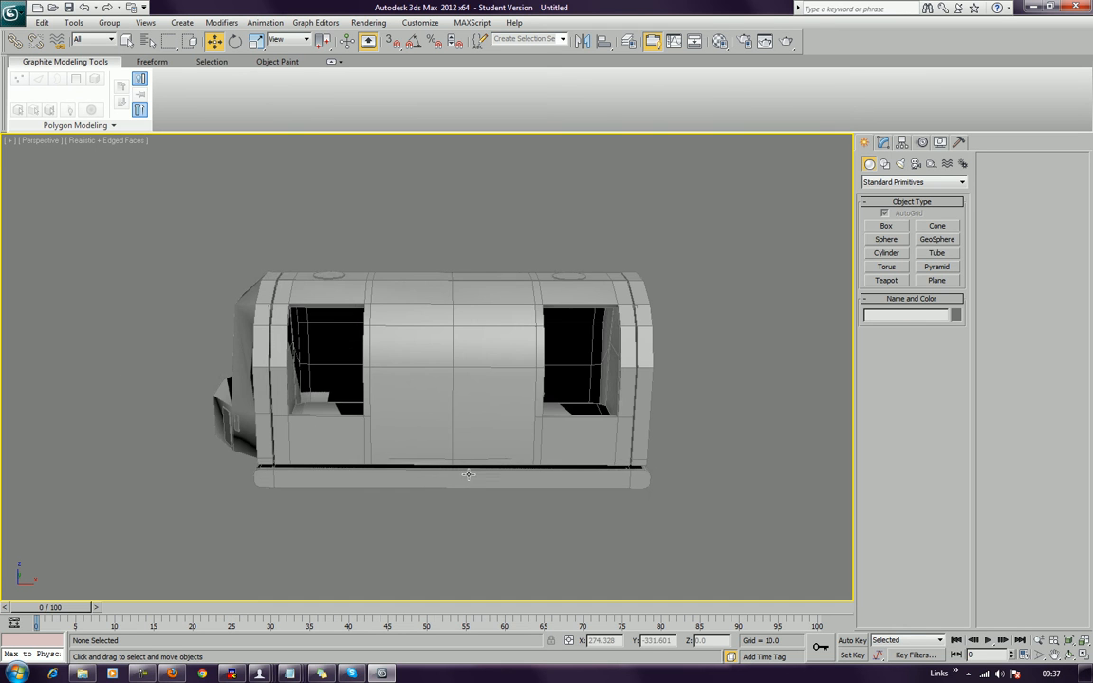
pyautogui.keyDown('alt'); pyautogui.moveTo(468, 479); pyautogui.dragTo(406, 472, button='middle'); pyautogui.keyUp('alt')
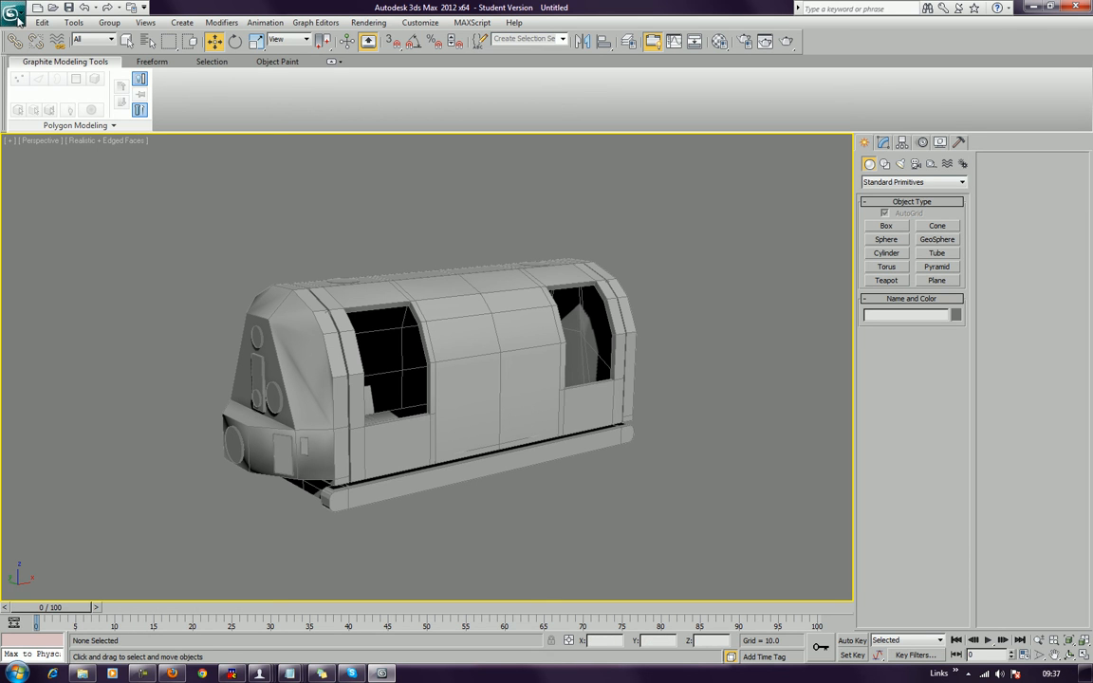
# Step: Start saving the scene under a new name and browse to the F:\DEVELOPMENT folder
pyautogui.click(11, 12)
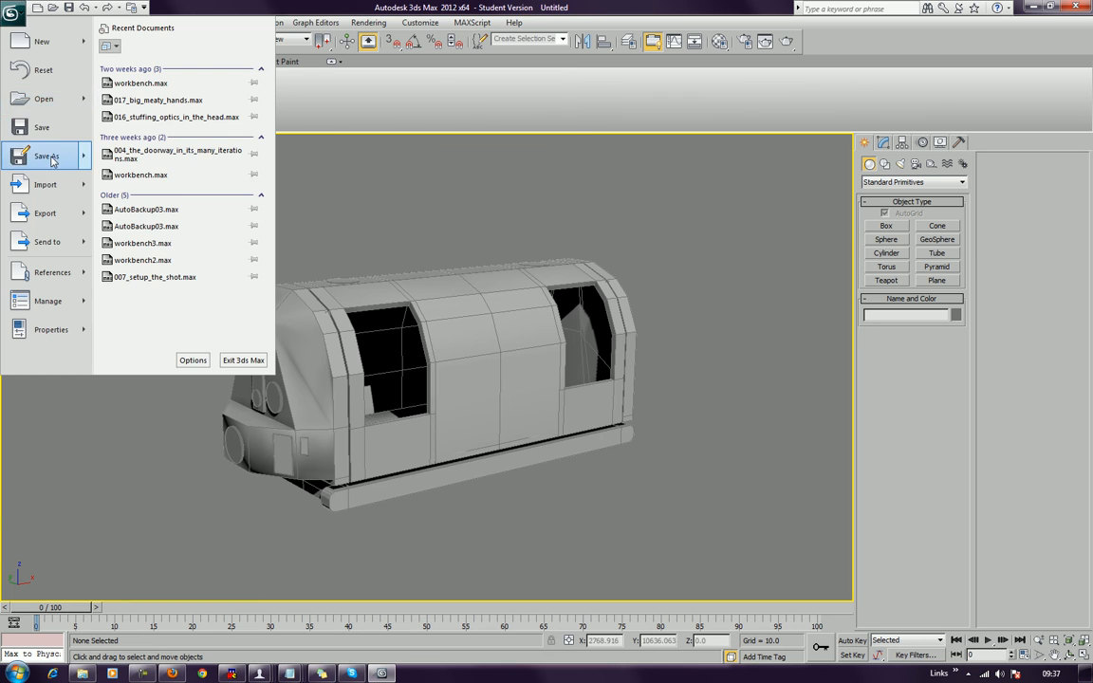
pyautogui.click(42, 157)
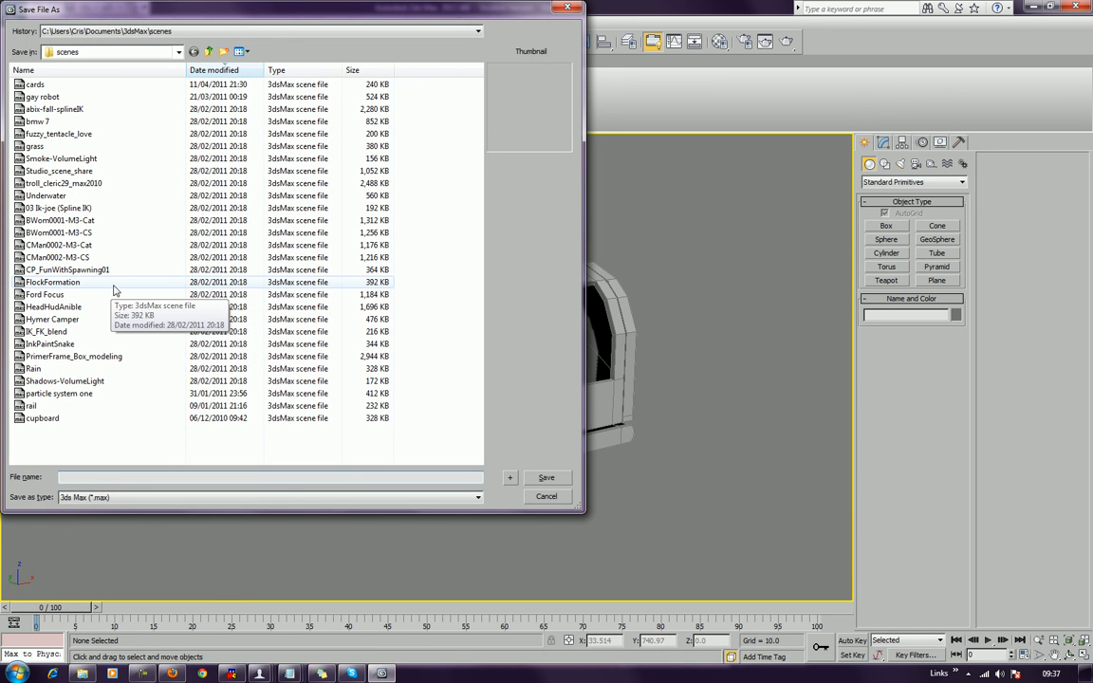
pyautogui.click(99, 220)
pyautogui.click(102, 196)
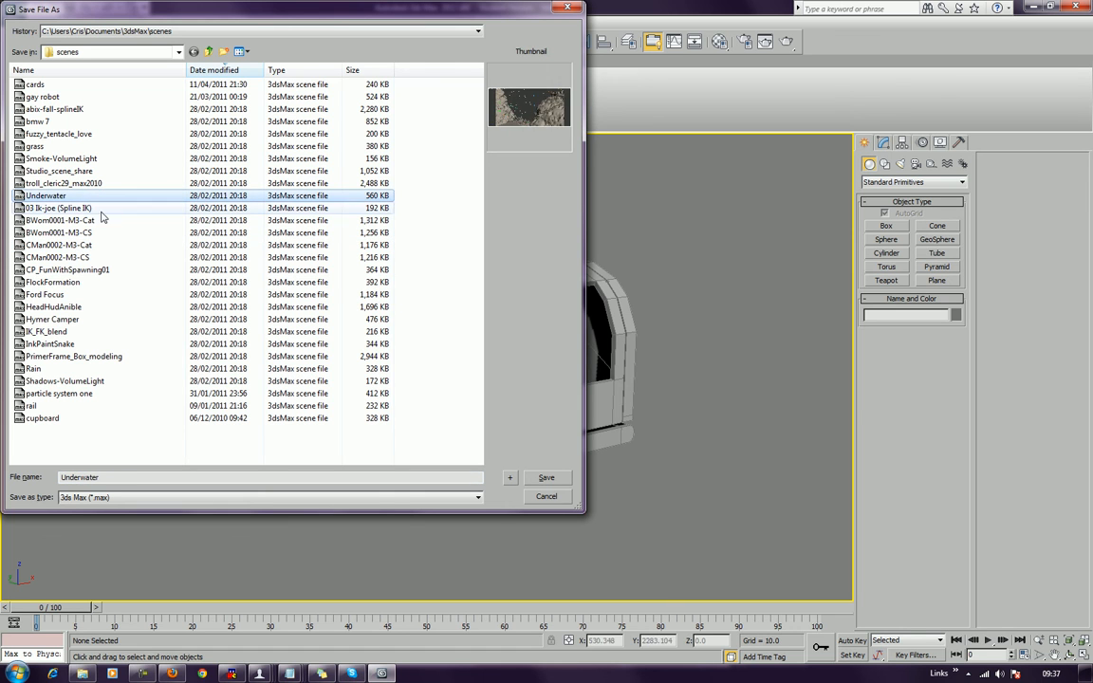
pyautogui.click(93, 295)
pyautogui.click(59, 368)
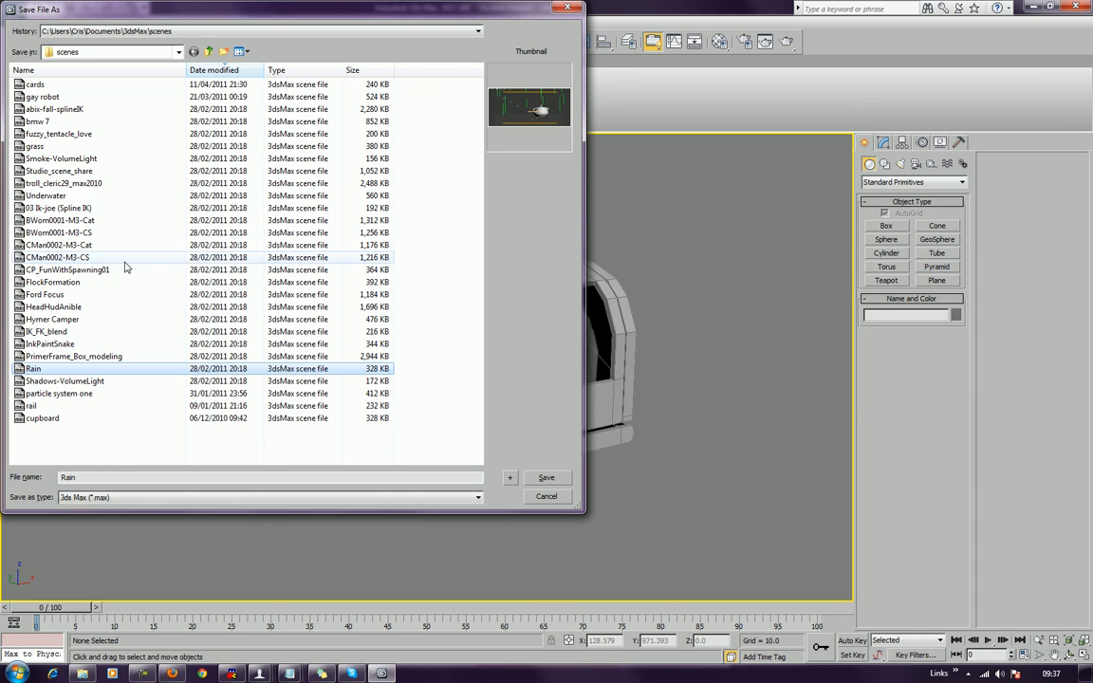
pyautogui.click(227, 33)
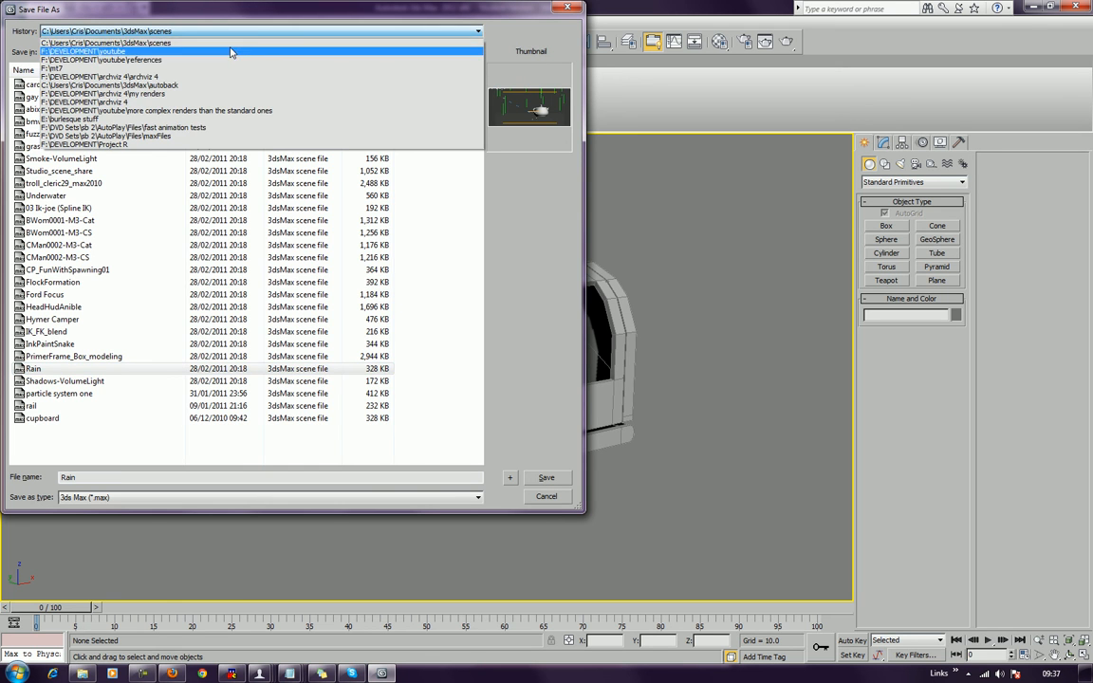
pyautogui.click(232, 51)
pyautogui.click(210, 52)
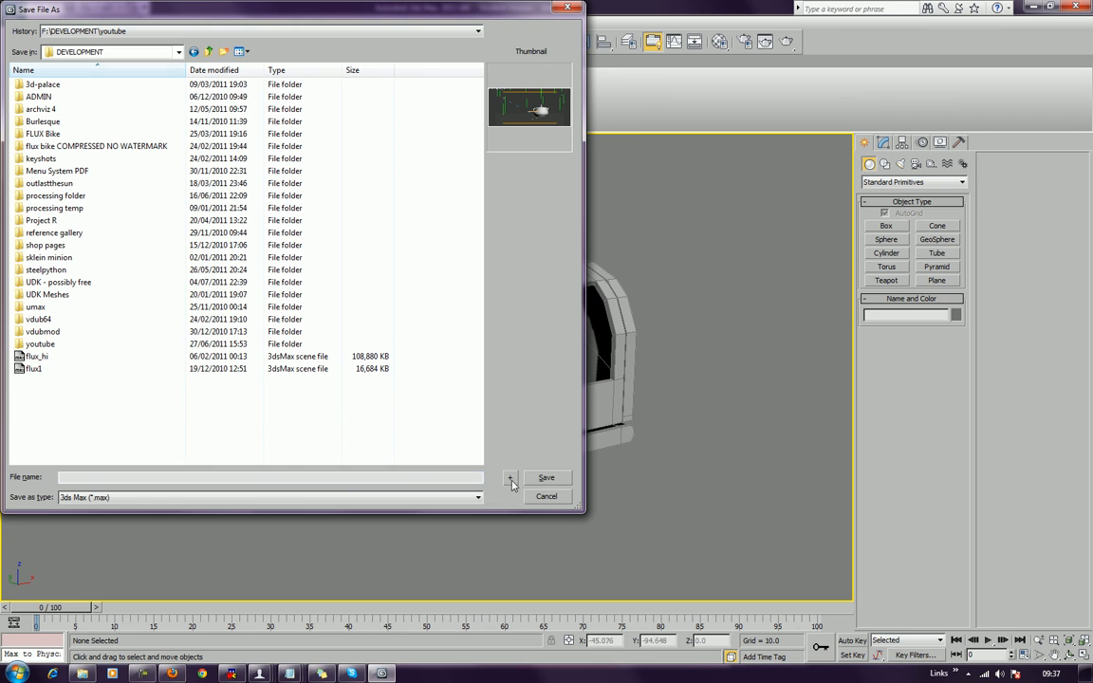
# Step: Create and open a folder named "Tube Train UDK", and save the scene in it as 001_creating_the_train_scaffold
pyautogui.click(224, 52)
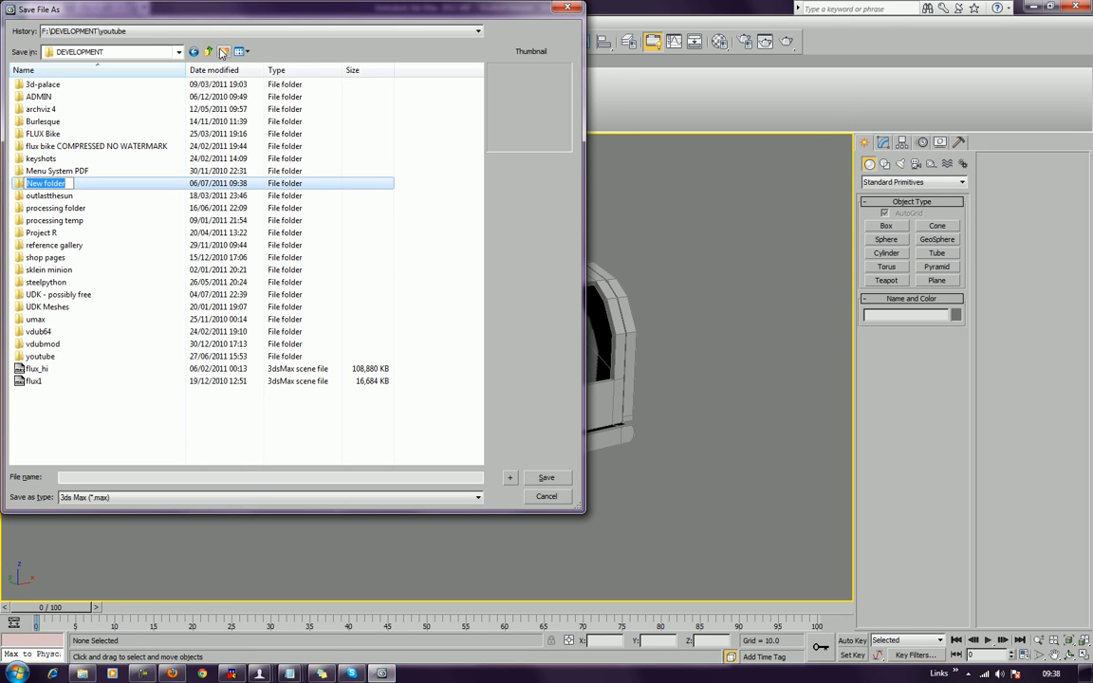
pyautogui.write('Tube Train UDK')
pyautogui.press('Return')
pyautogui.press('Return')
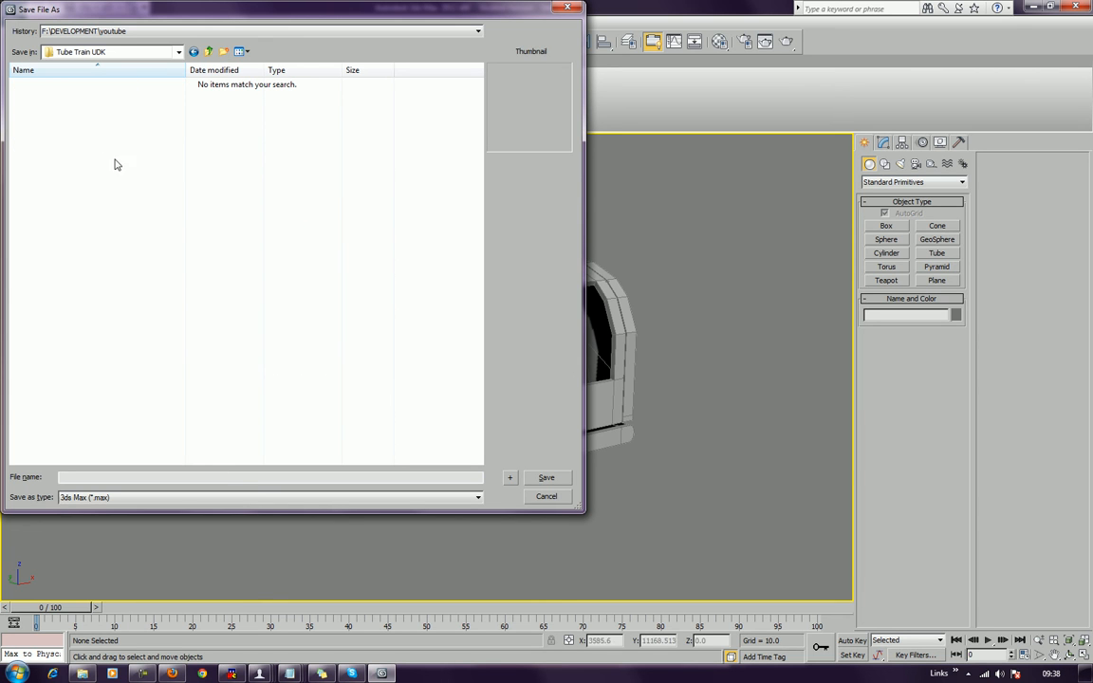
pyautogui.click(113, 478)
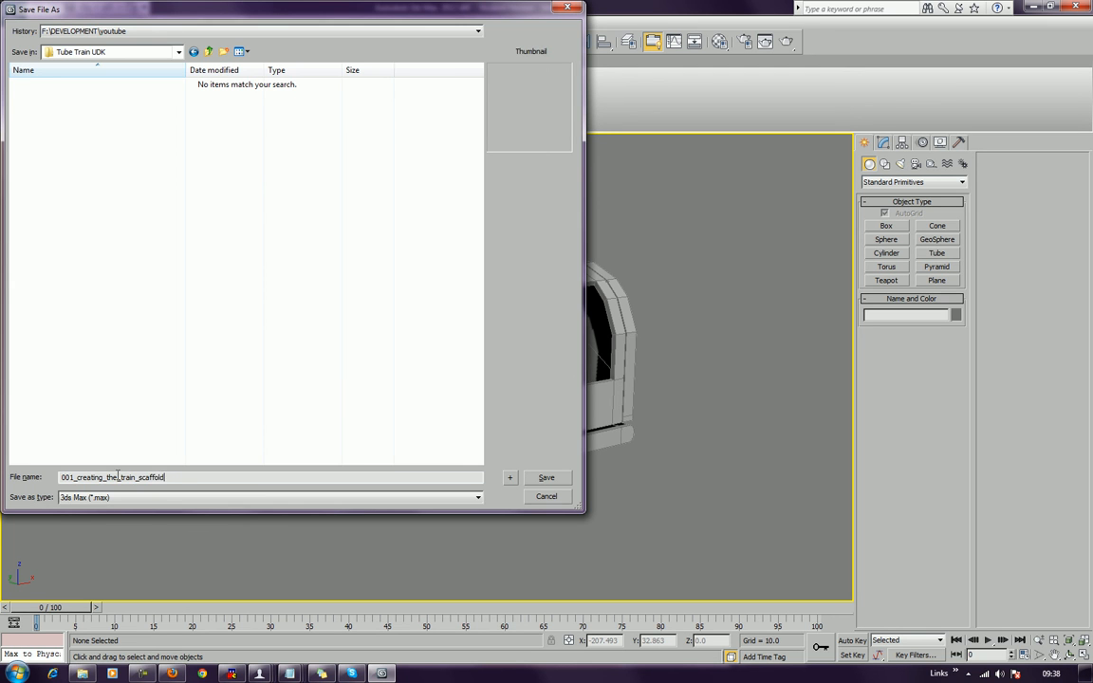
pyautogui.press('Return')
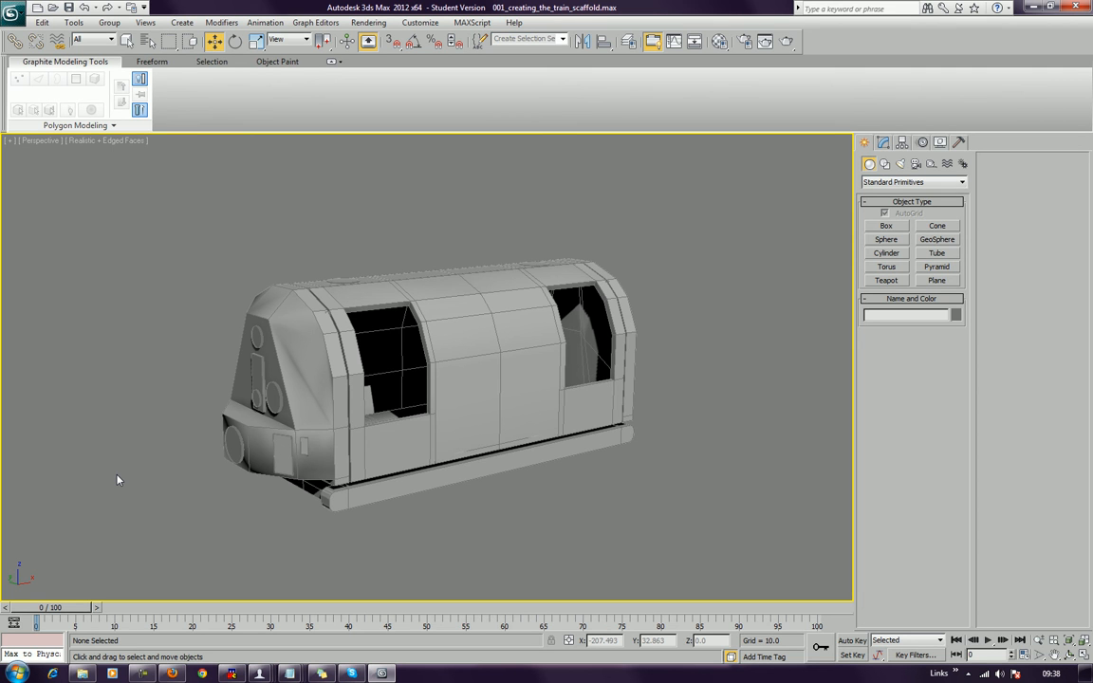
# Step: Move the central door panel nearer the cab out to about Y -77, then inset its upper polygons and delete them for a window opening
pyautogui.click(436, 375)
pyautogui.moveTo(552, 403); pyautogui.dragTo(704, 453)
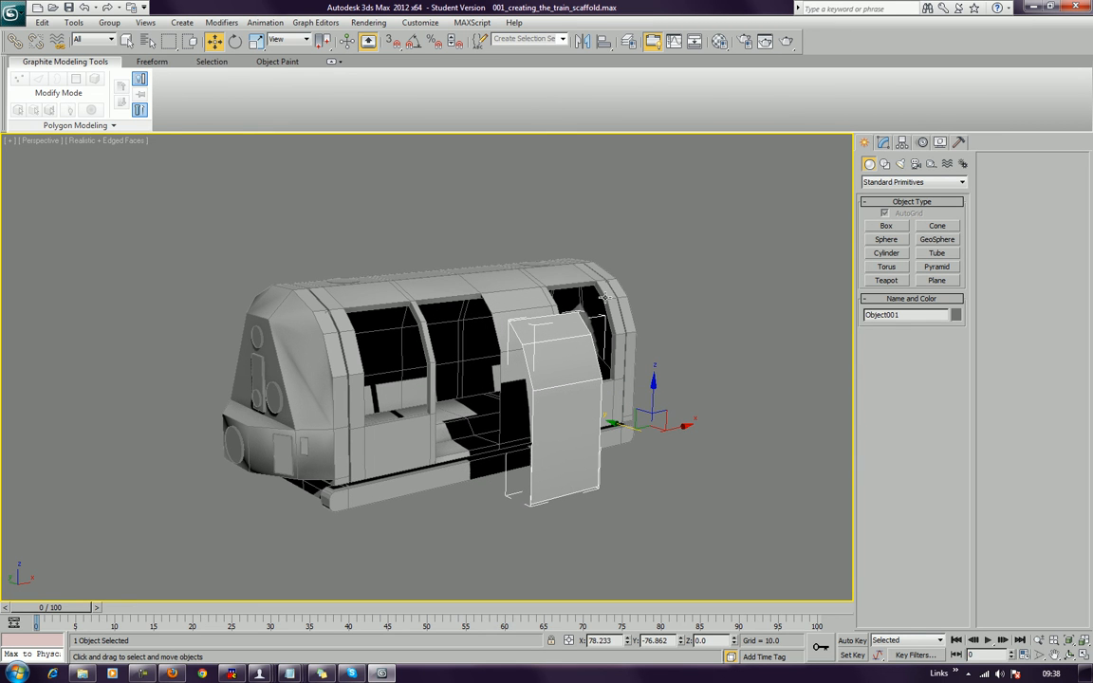
pyautogui.click(882, 141)
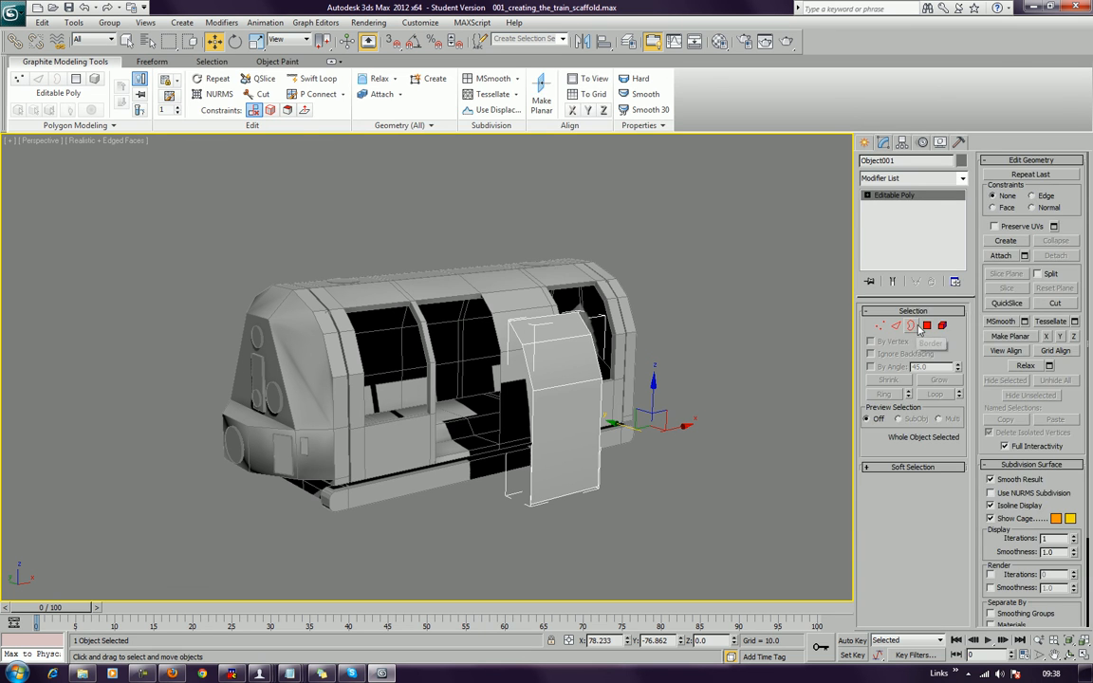
pyautogui.click(926, 325)
pyautogui.click(562, 362)
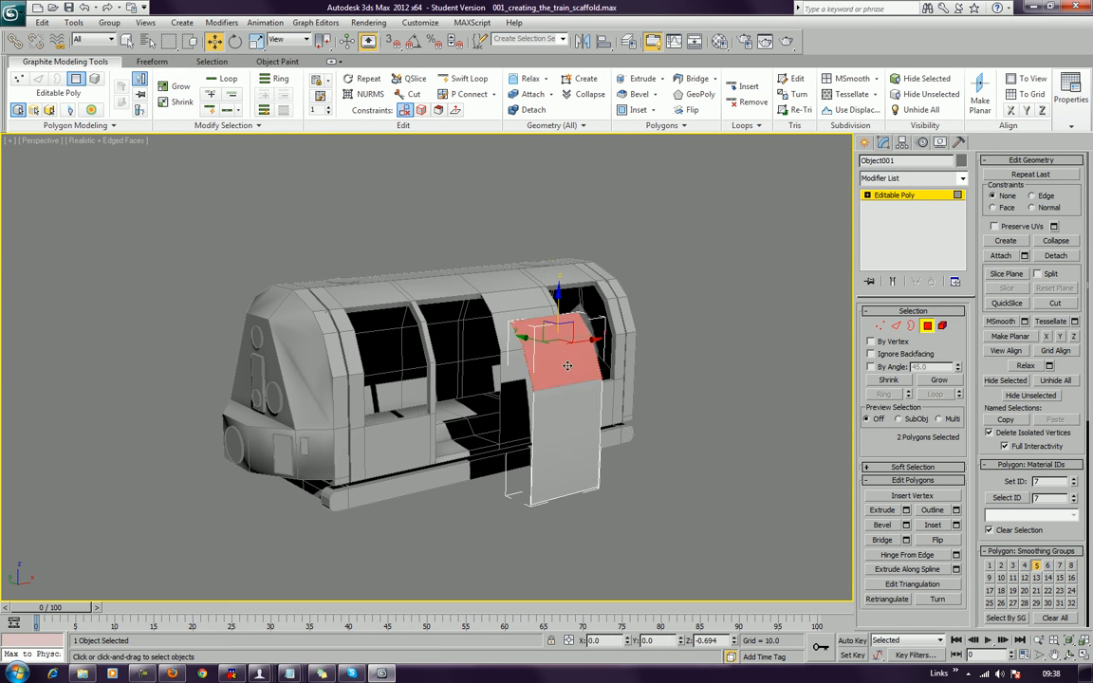
pyautogui.click(933, 526)
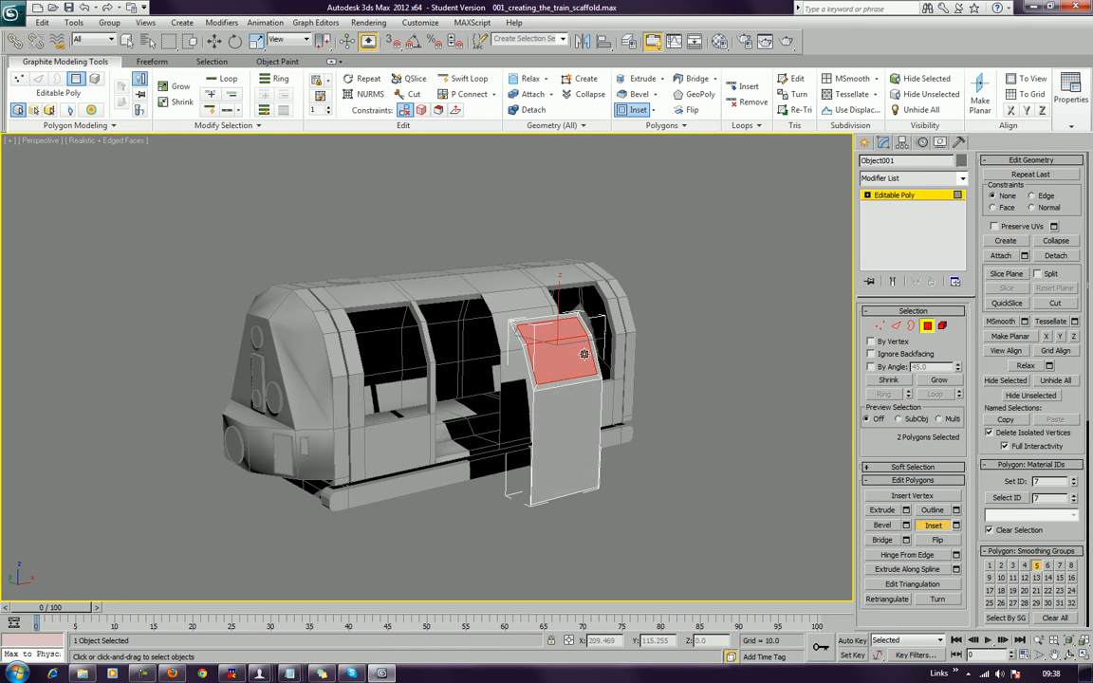
pyautogui.click(933, 194)
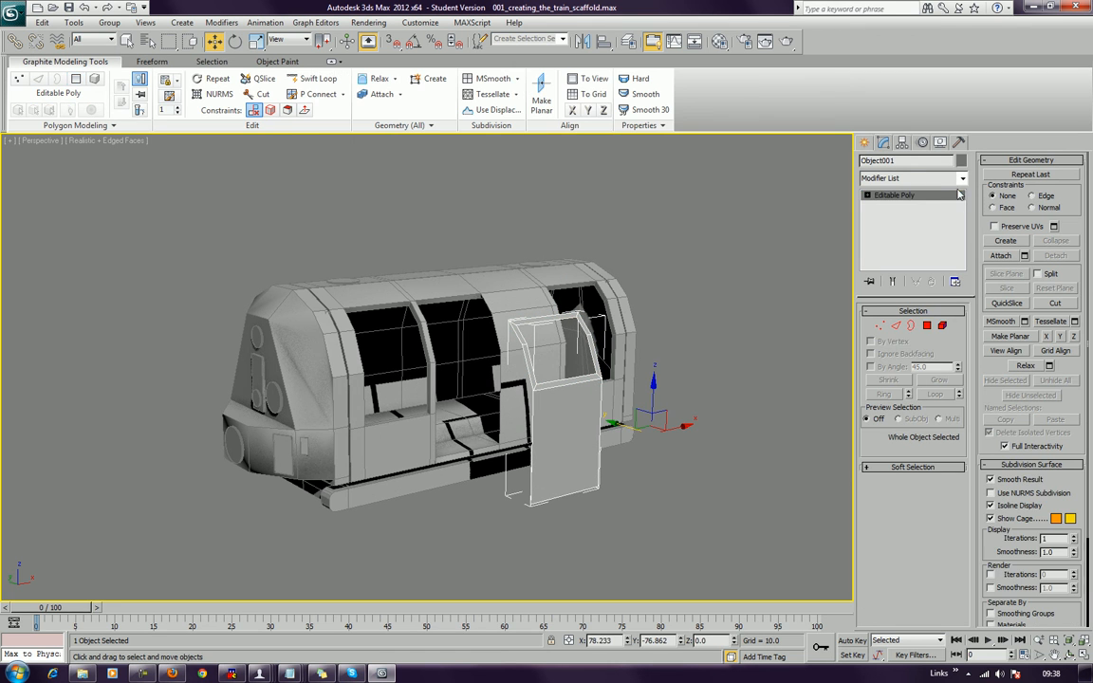
# Step: Apply a Shell modifier to the pulled-out door panel to give it thickness
pyautogui.click(934, 182)
pyautogui.press('s')
pyautogui.press('s')
pyautogui.press('s')
pyautogui.press('s')
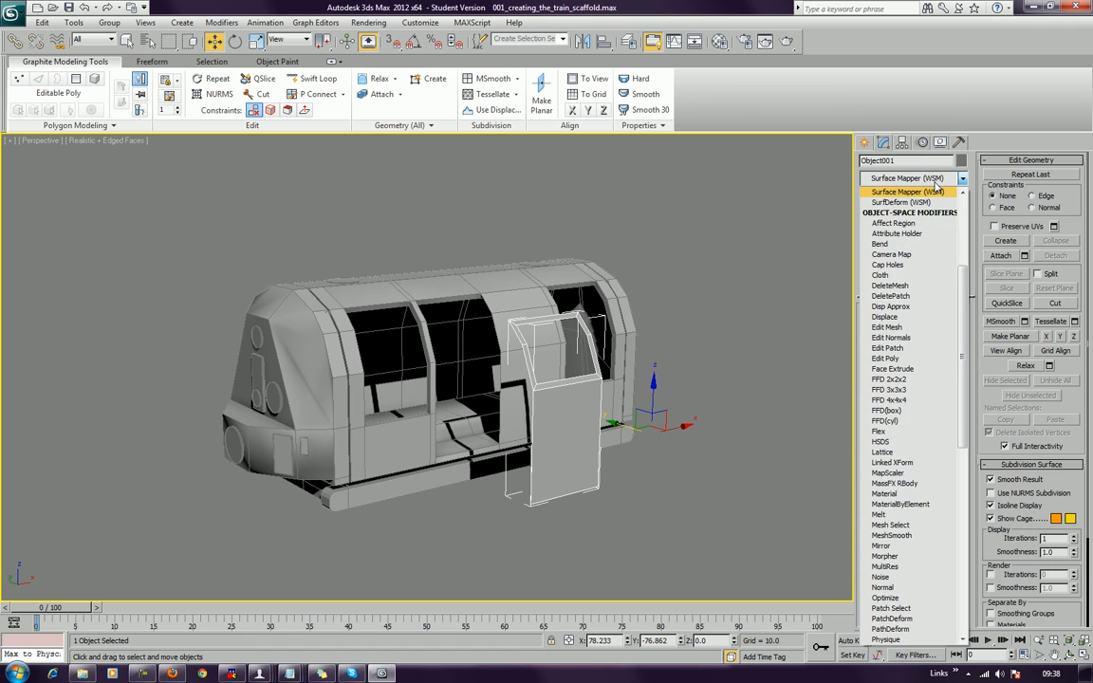
pyautogui.press('s')
pyautogui.press('s')
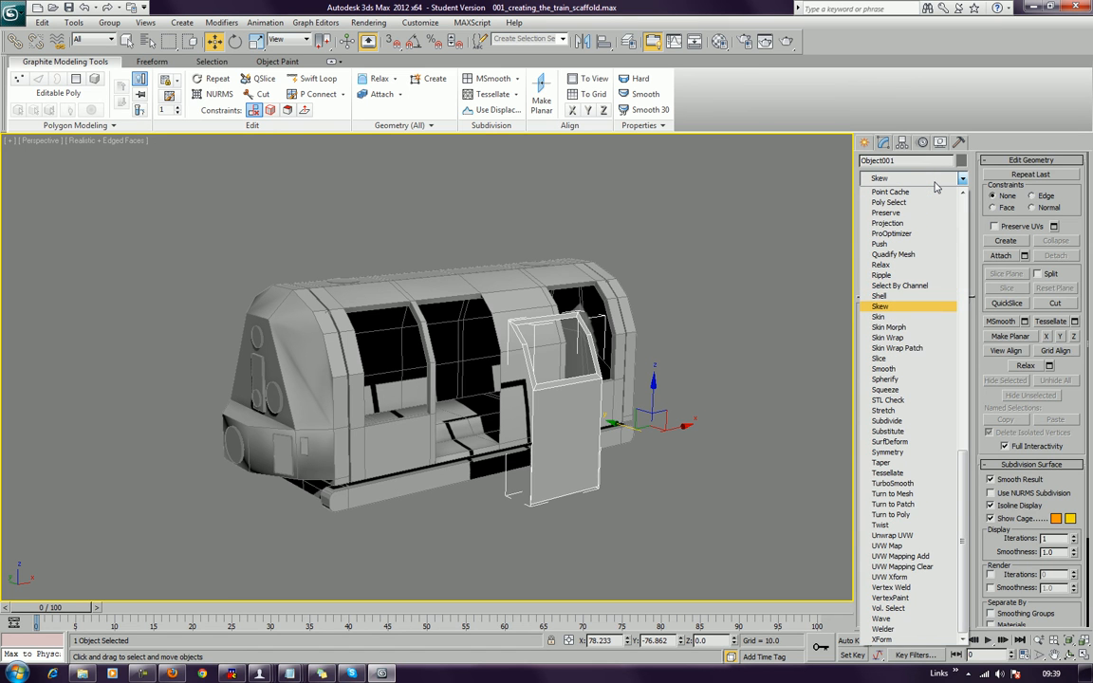
pyautogui.press('Up')
pyautogui.press('Return')
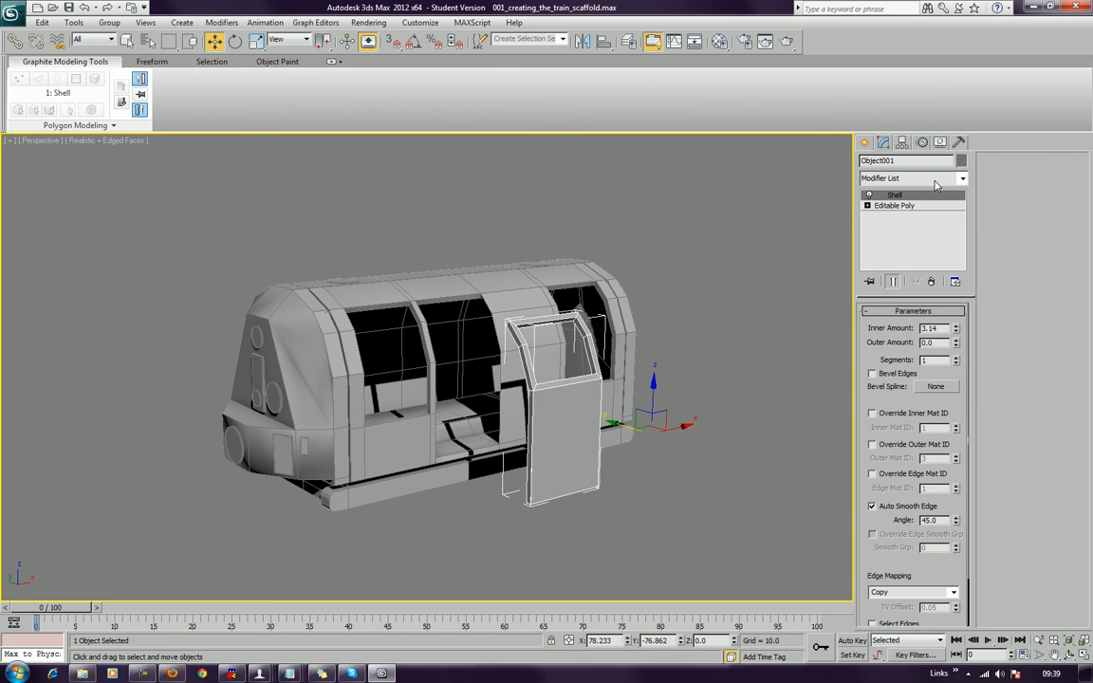
# Step: Remove the door's Shell modifier, undo its window cut-out and move back to the original position, and clear the selection
pyautogui.click(931, 282)
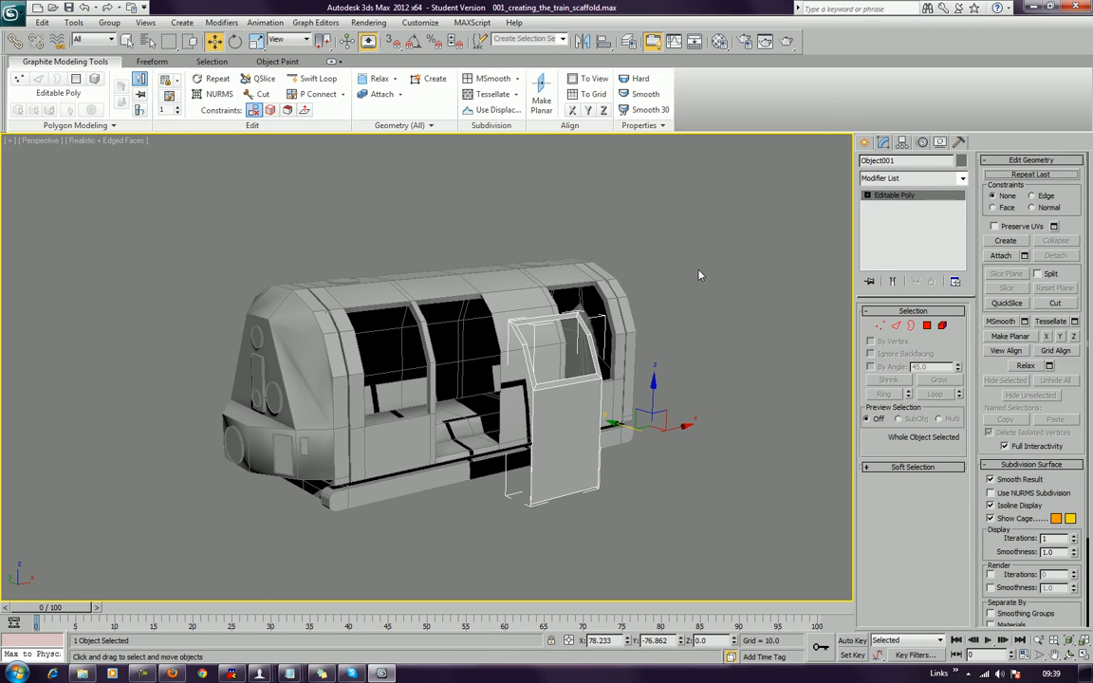
pyautogui.hotkey('ctrl', 'z')
pyautogui.hotkey('ctrl', 'z')
pyautogui.hotkey('ctrl', 'z')
pyautogui.hotkey('ctrl', 'z')
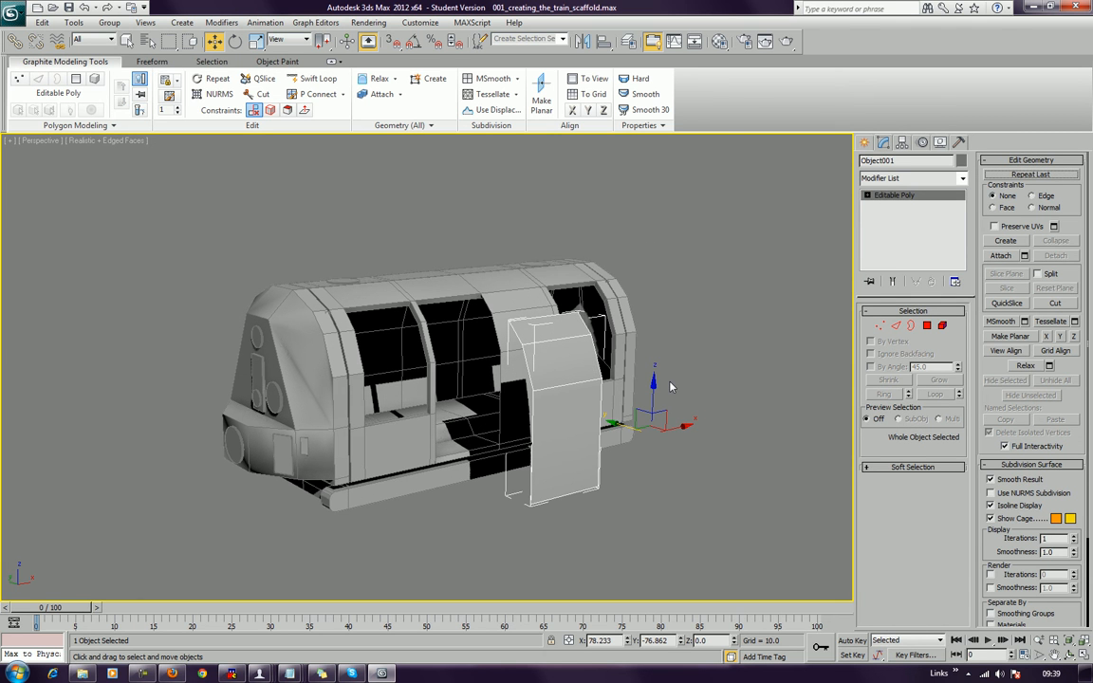
pyautogui.hotkey('ctrl', 'z')
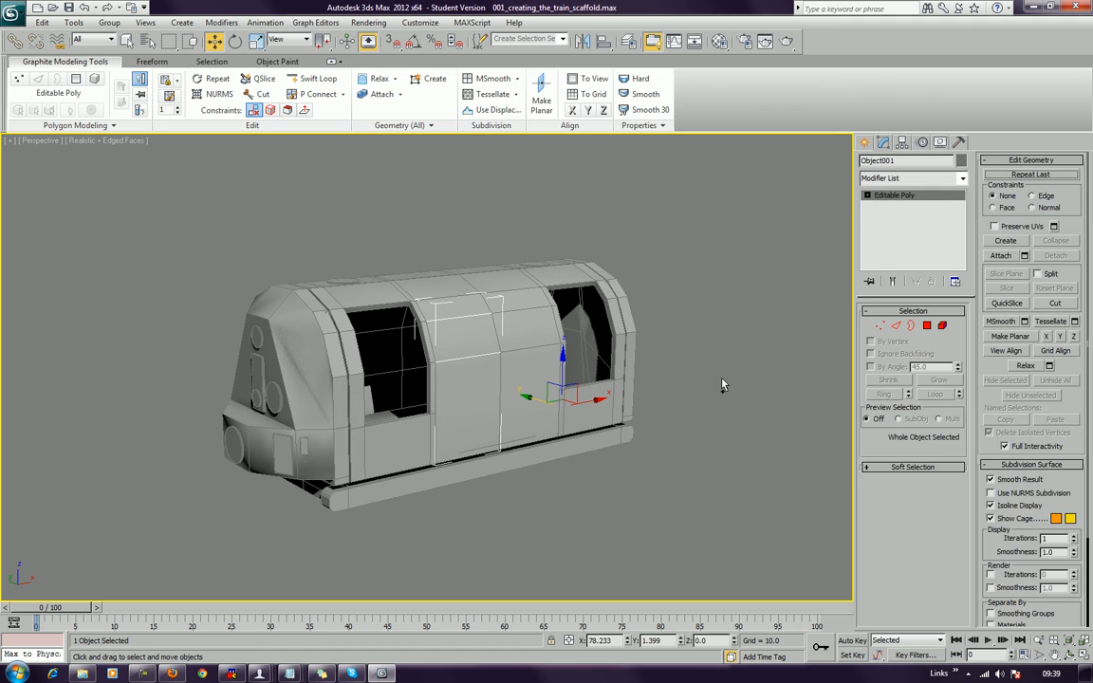
pyautogui.click(753, 350)
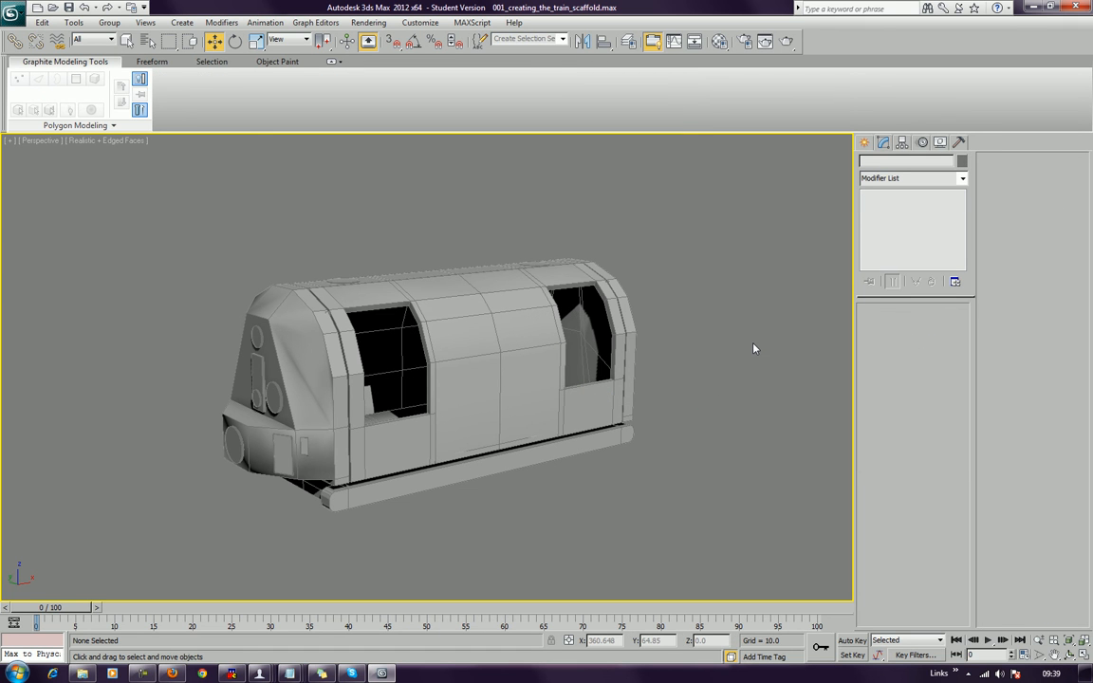